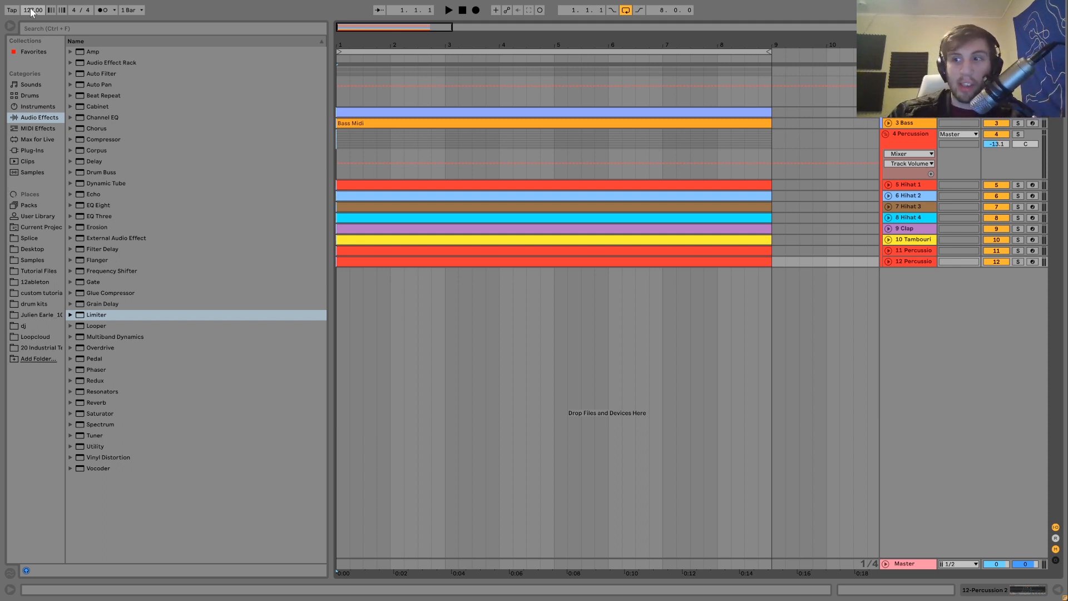
# Play the eight-bar loop from the start several times to listen to the overall mix.
pyautogui.press('space')
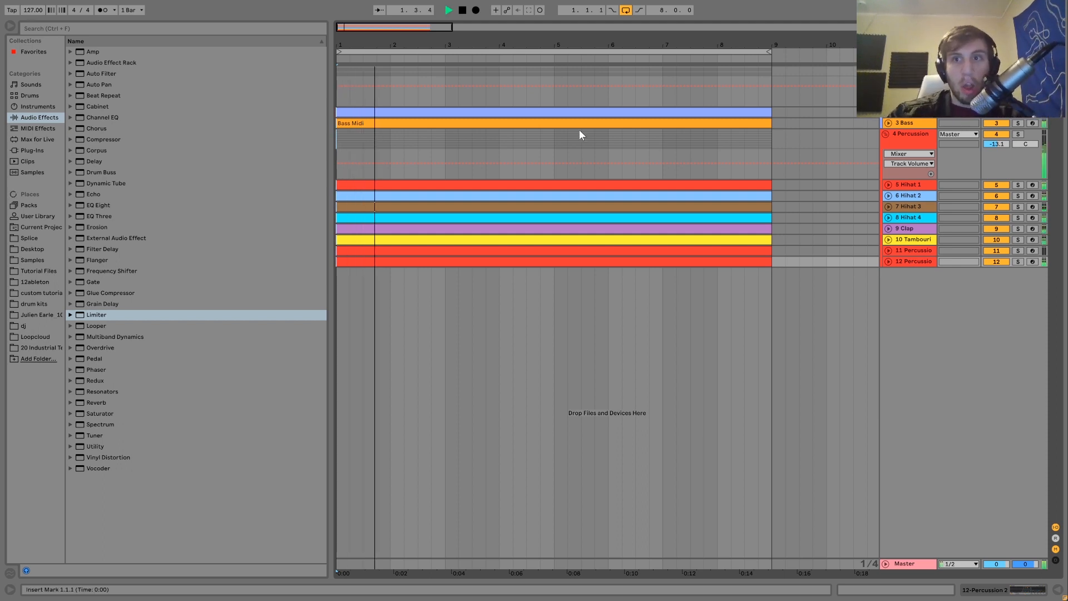
pyautogui.press('space')
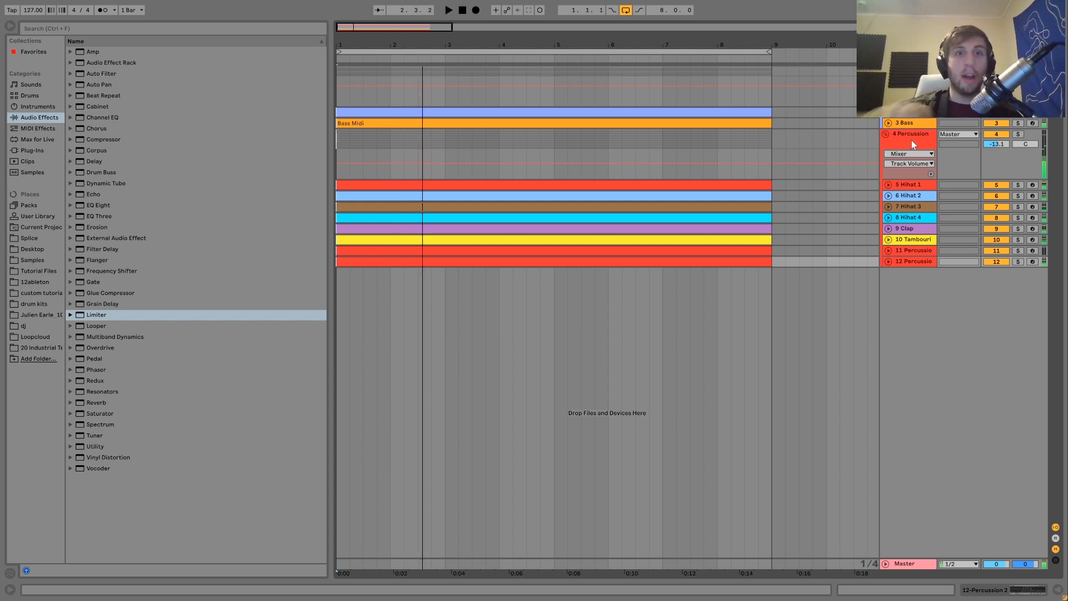
pyautogui.press('space')
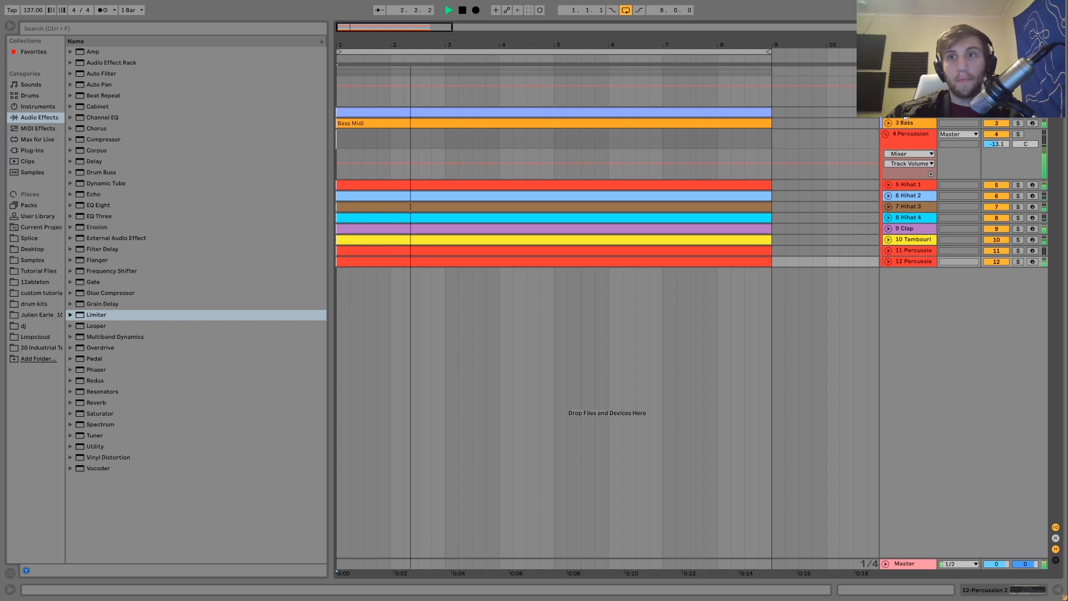
pyautogui.press('space')
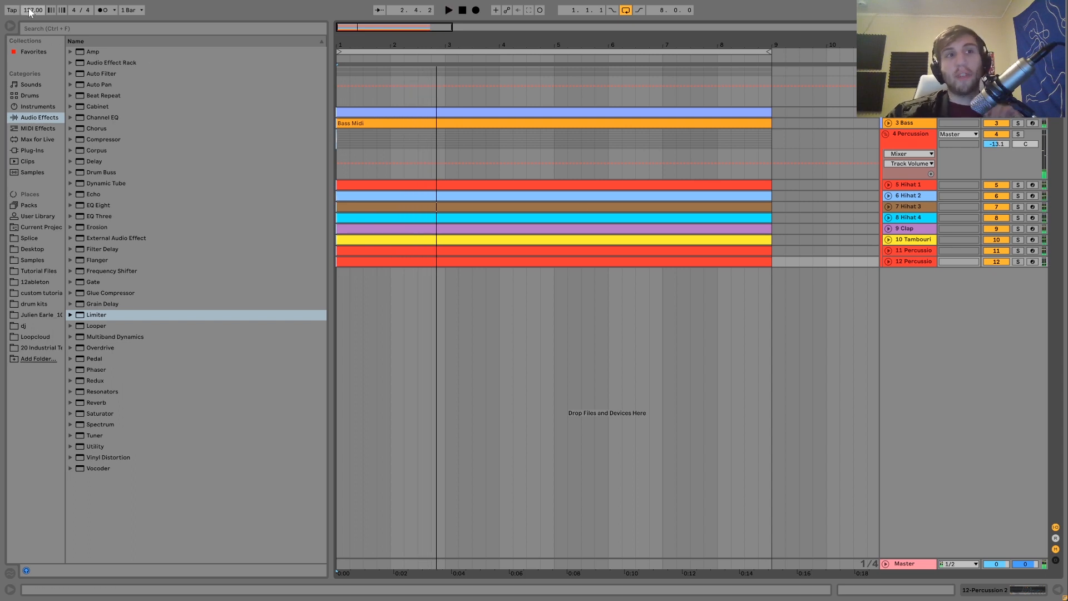
pyautogui.press('space')
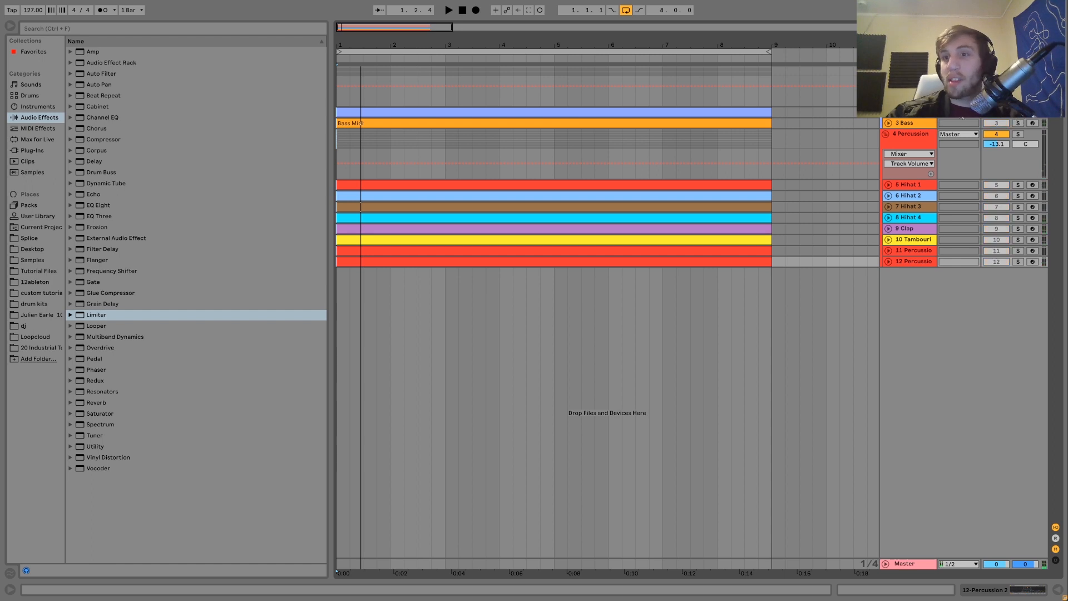
# Unfold the Kick track, display its sampler and Drum Buss devices, and play the soloed kick.
pyautogui.click(909, 116)
pyautogui.press('u')
pyautogui.press('space')
pyautogui.doubleClick(910, 116)
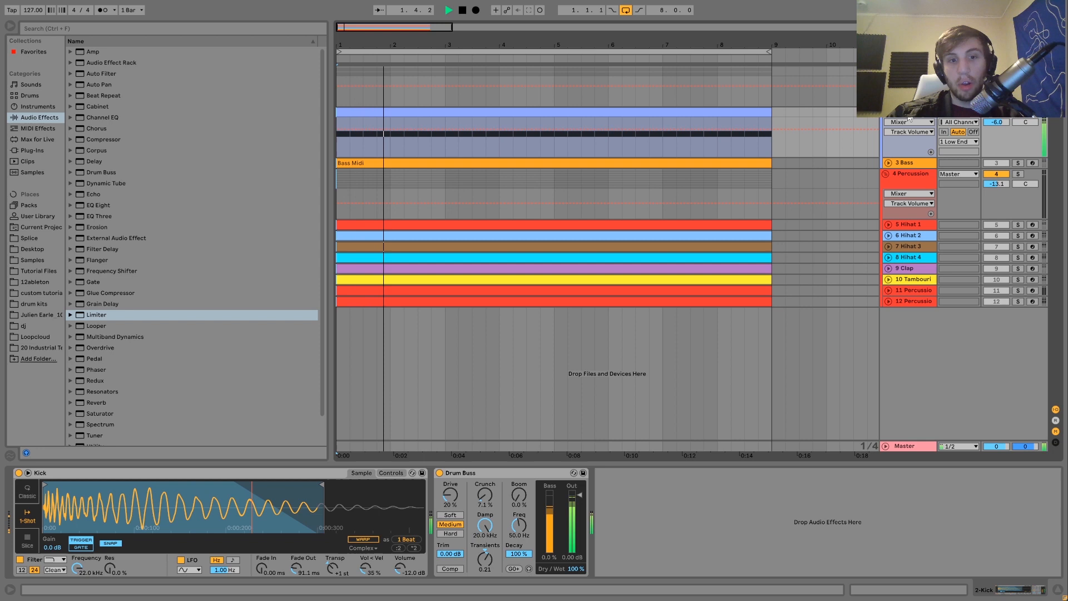
pyautogui.press('space')
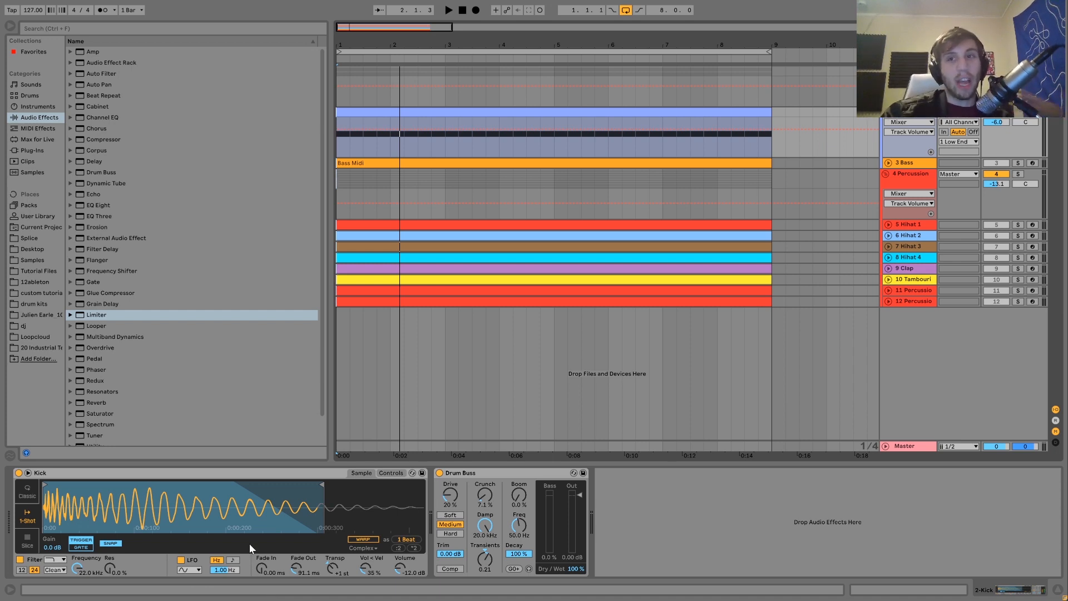
pyautogui.press('space')
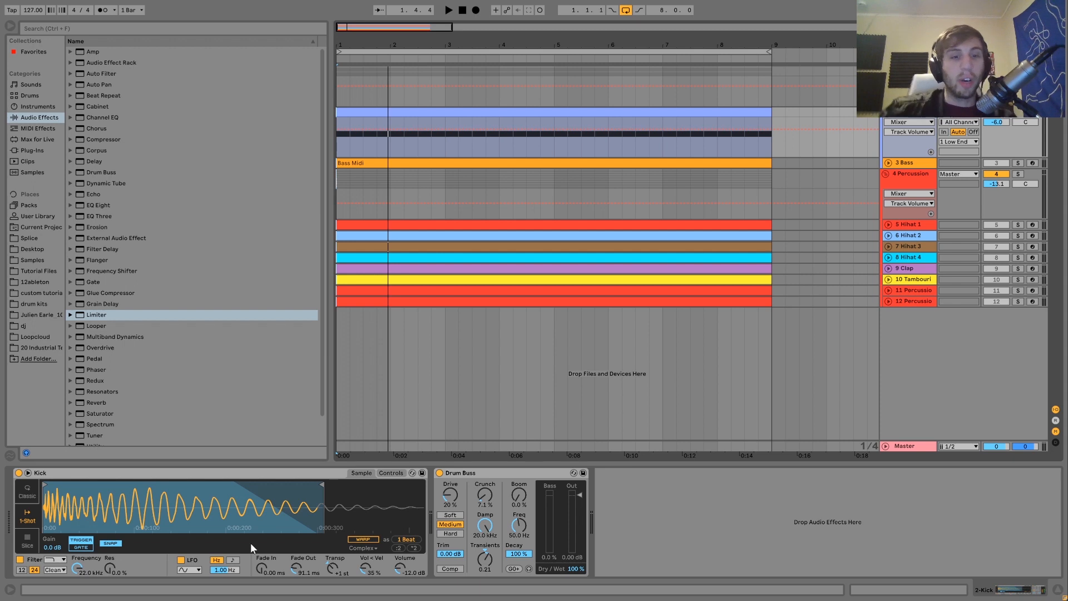
pyautogui.press('space')
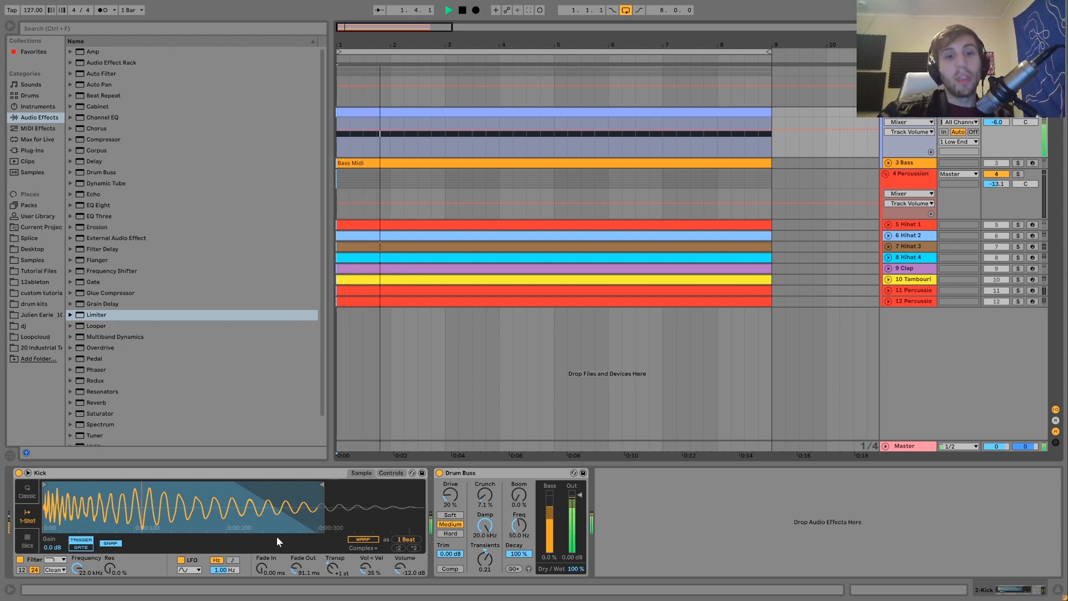
pyautogui.press('space')
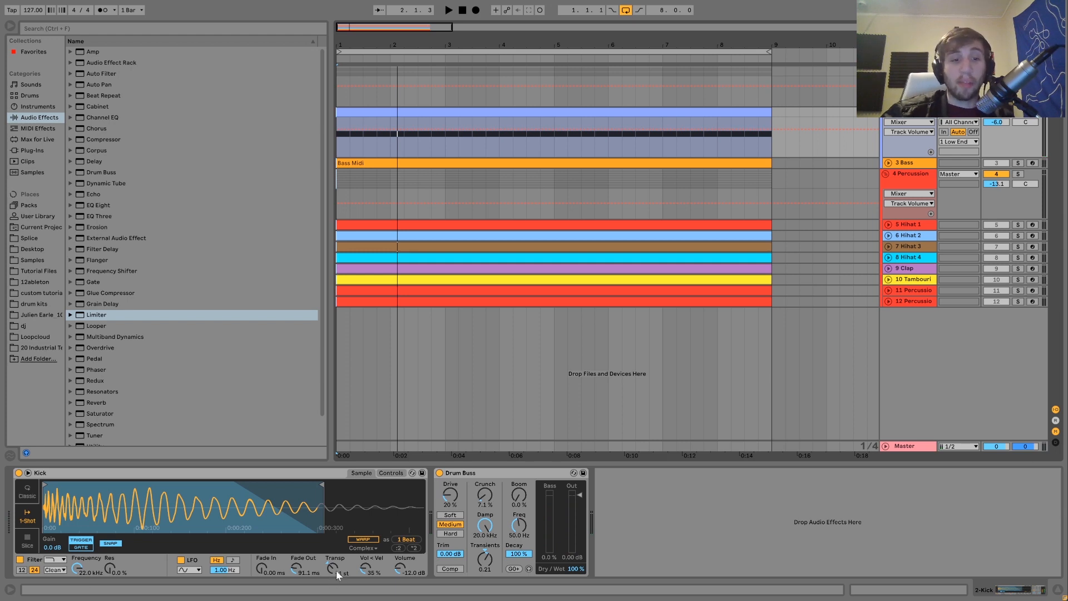
# Briefly solo the Bass track during playback to check it against the kick, and turn its solo off again.
pyautogui.click(1019, 163)
pyautogui.press('space')
pyautogui.click(1019, 163)
pyautogui.press('space')
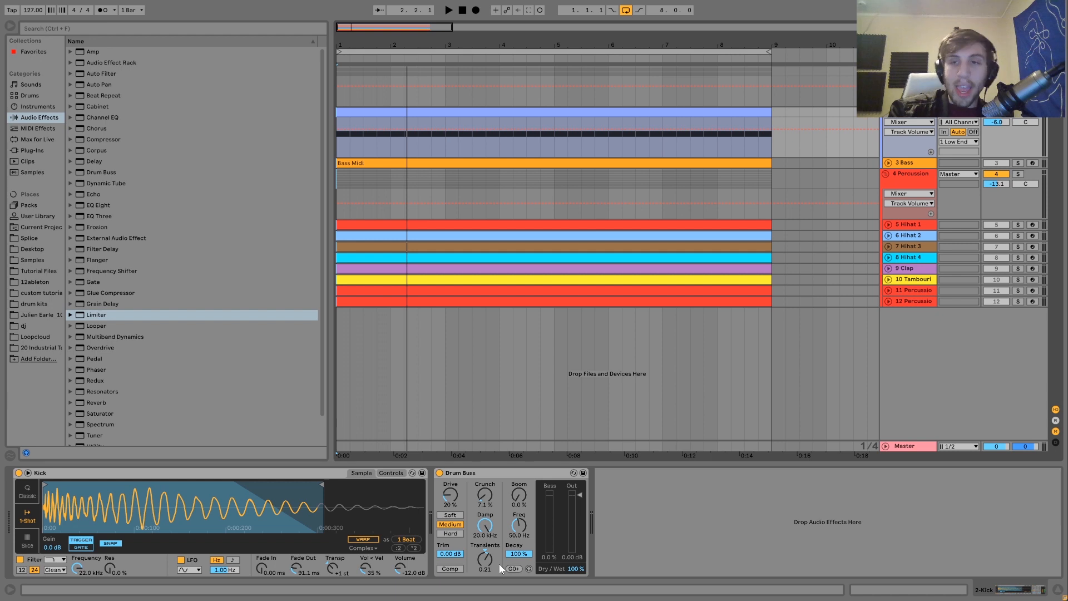
# Unfold and solo the Bass track, play it, and open the Bass Midi clip in the note editor.
pyautogui.click(896, 167)
pyautogui.press('space')
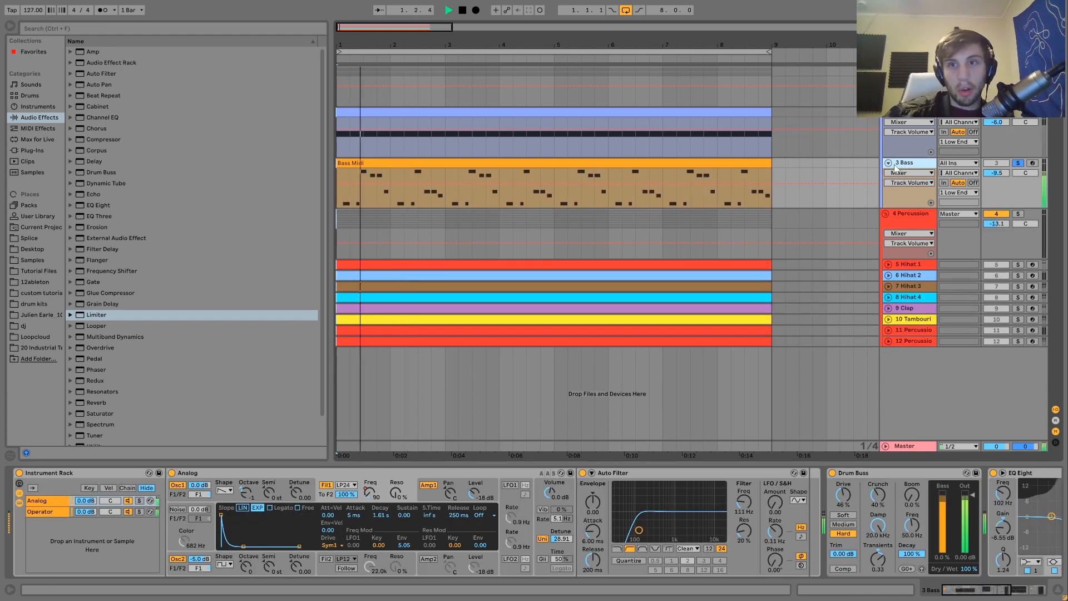
pyautogui.click(738, 163)
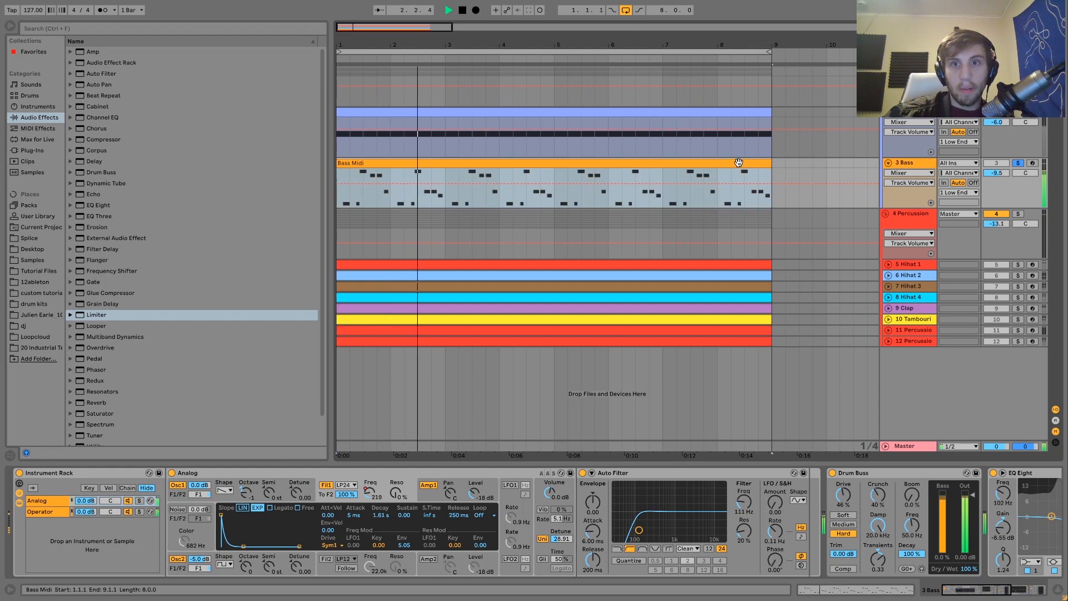
pyautogui.doubleClick(738, 163)
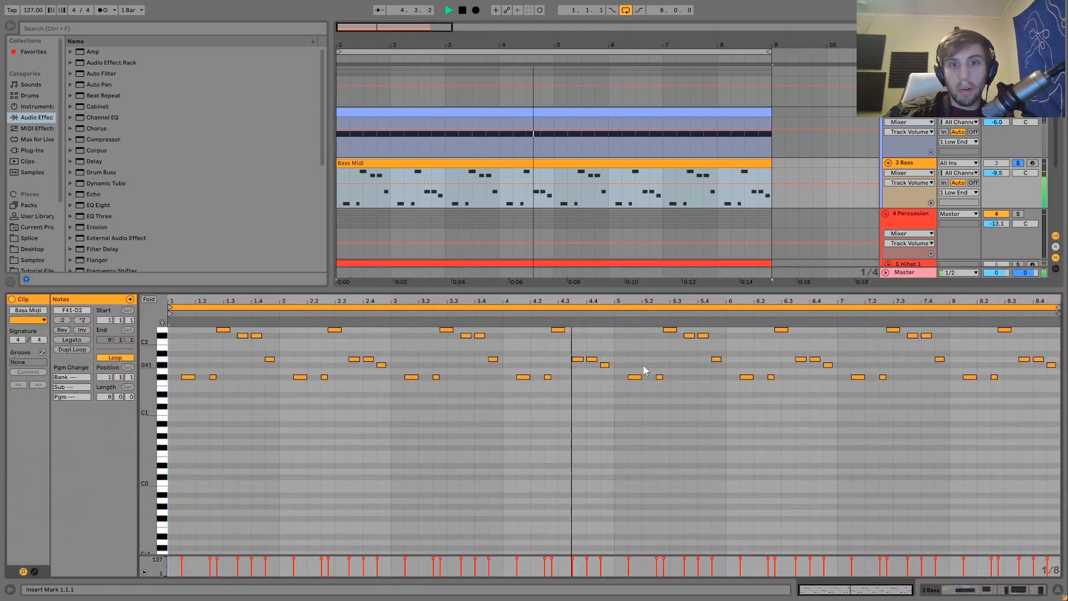
pyautogui.press('space')
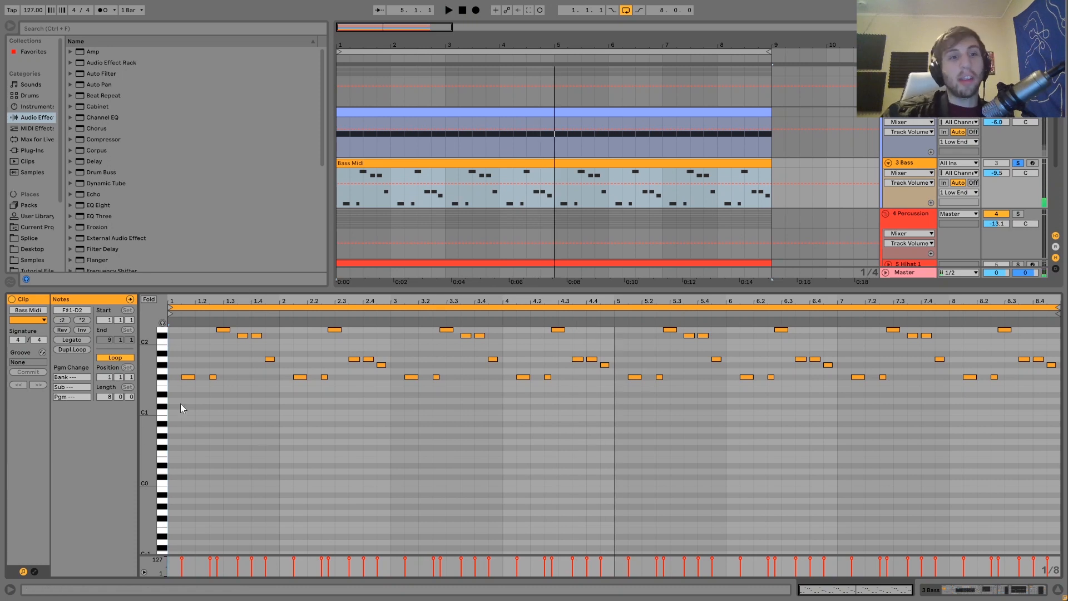
# Examine the Bass Midi clip's pitches by selecting all F#1 notes and some individual higher notes.
pyautogui.click(163, 381)
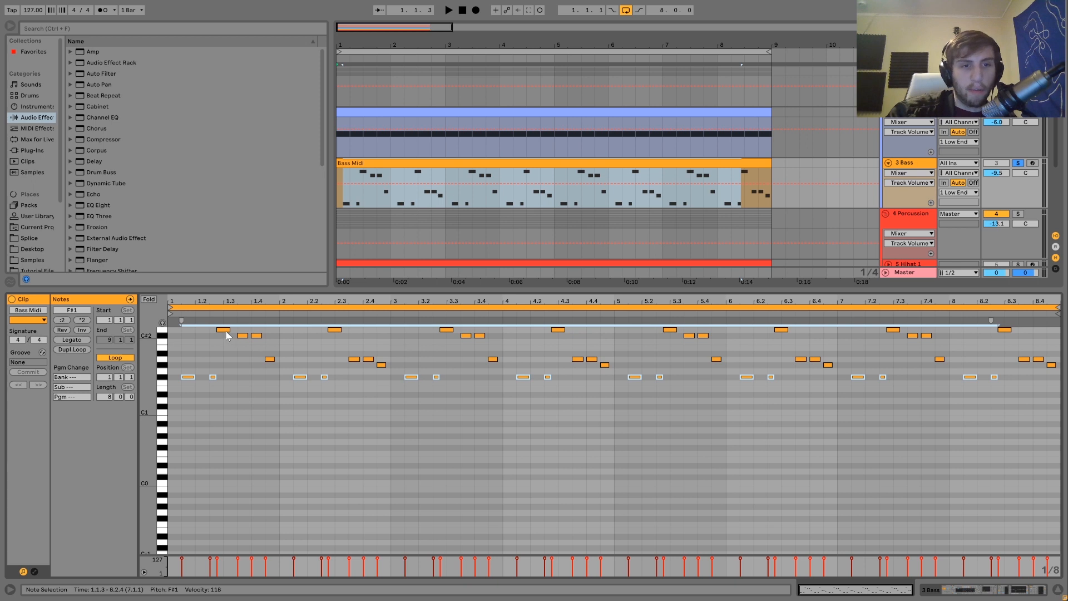
pyautogui.click(270, 360)
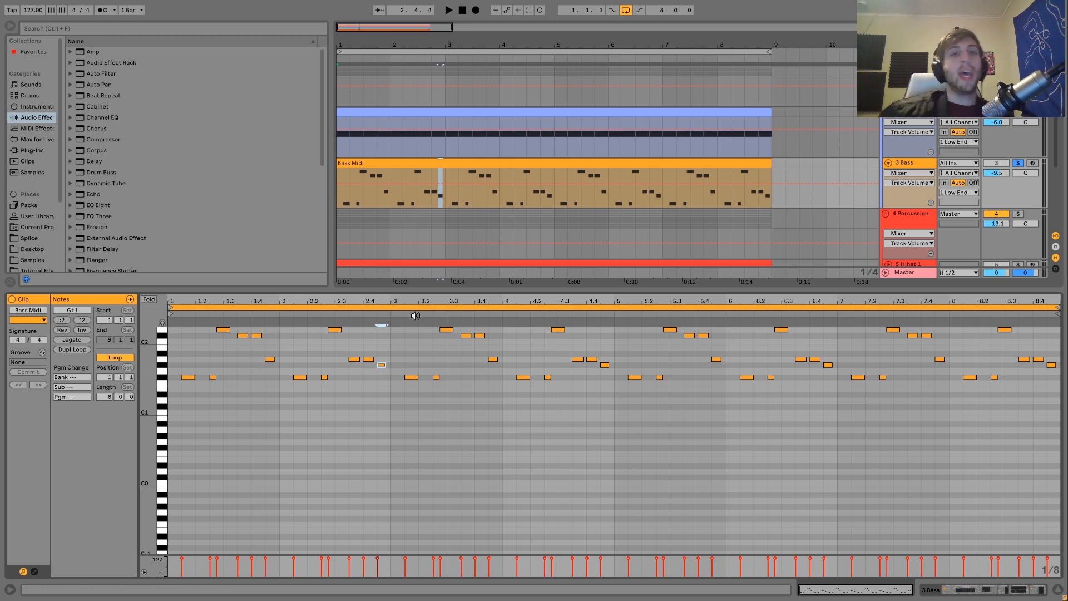
pyautogui.click(387, 162)
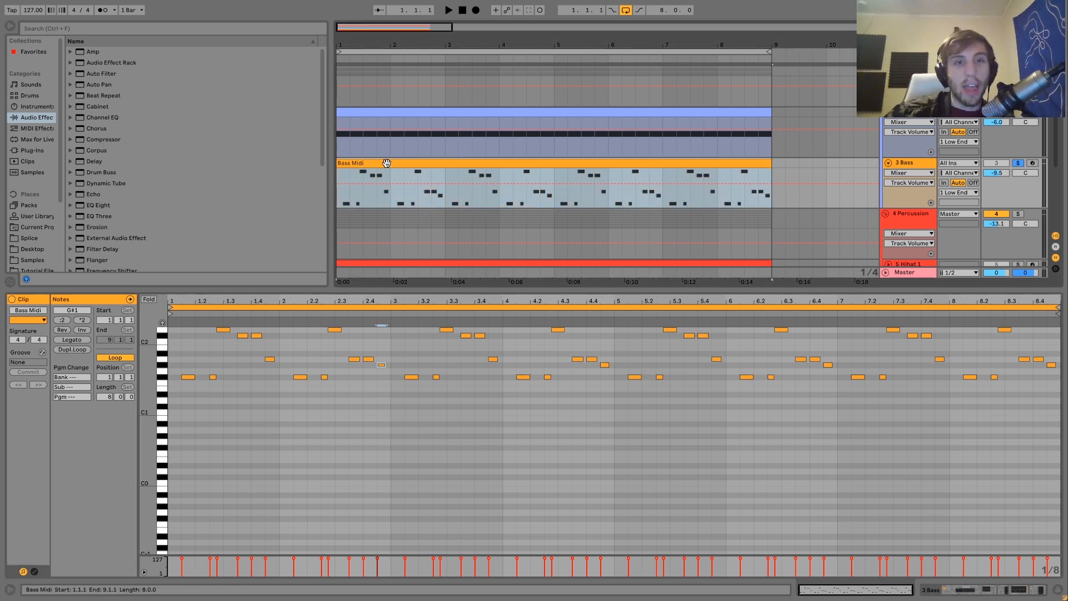
# Turn off the Bass track's solo and play the loop to hear the bassline within the full mix.
pyautogui.press('space')
pyautogui.click(1019, 163)
pyautogui.click(903, 165)
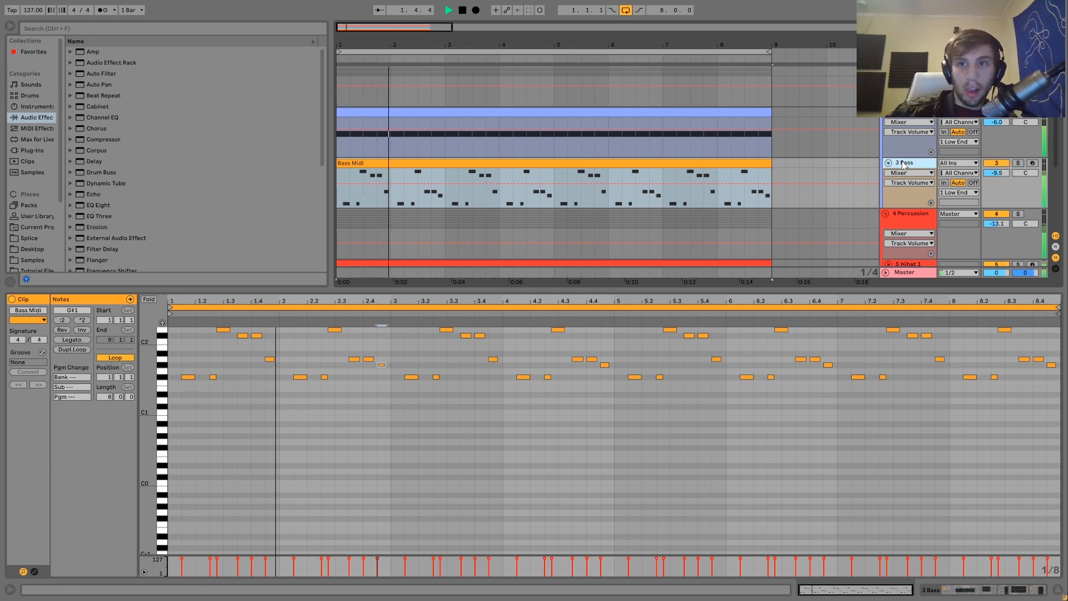
pyautogui.press('space')
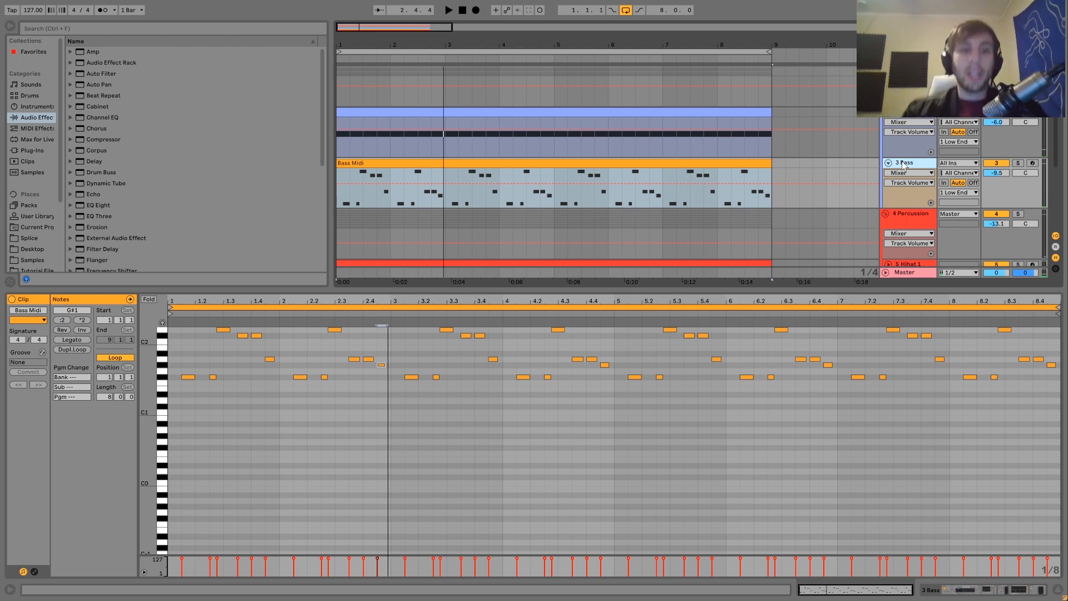
pyautogui.press('space')
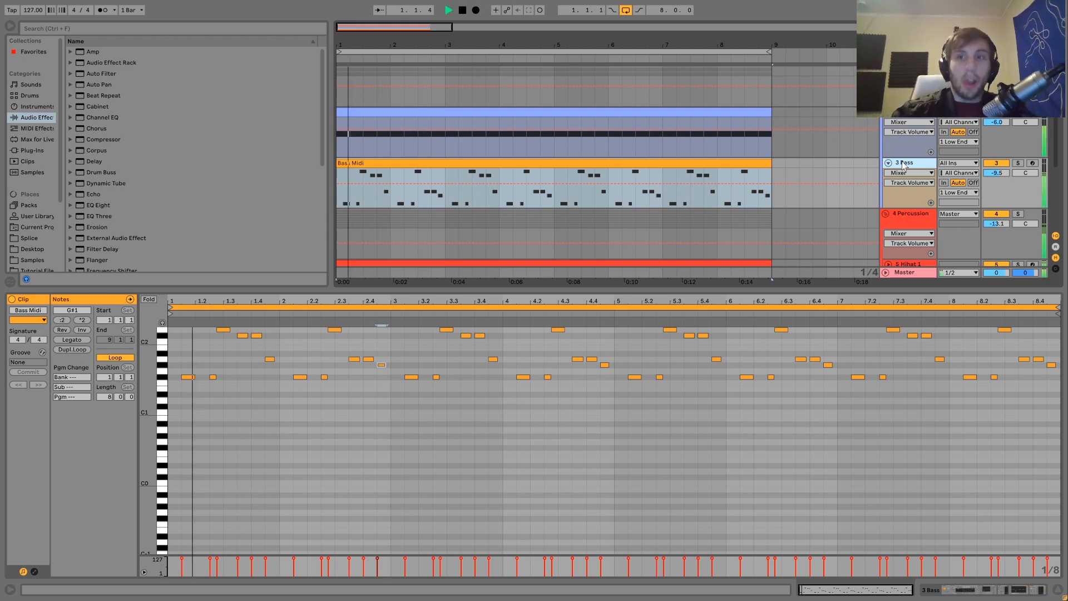
# Solo the Bass track again and display its device chain.
pyautogui.click(1018, 164)
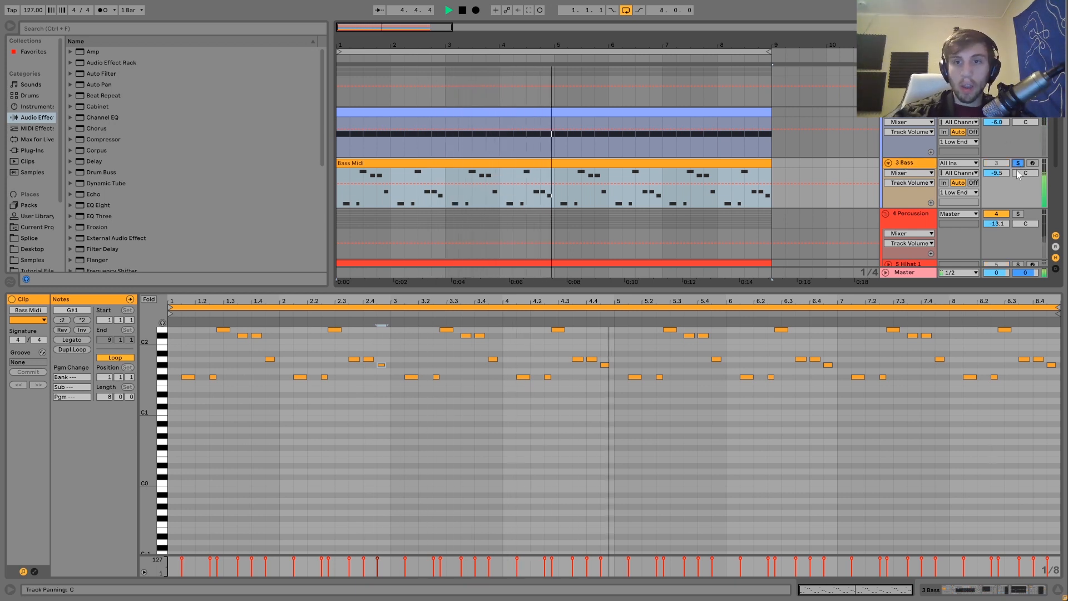
pyautogui.press('space')
pyautogui.click(904, 166)
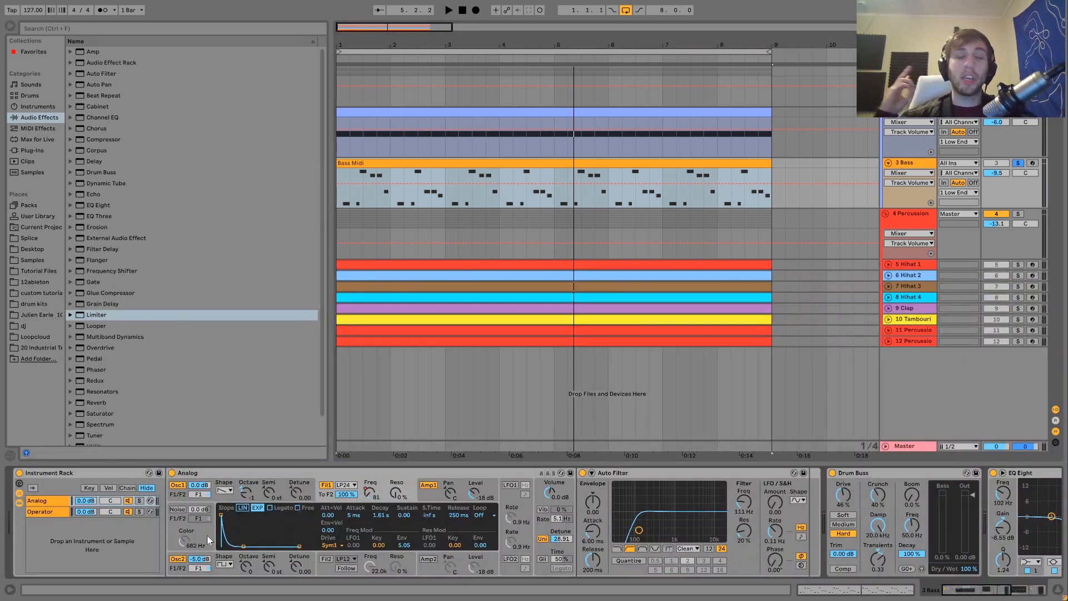
# Solo the Analog and Operator chains of the bass Instrument Rack in turn during playback, and return to Analog.
pyautogui.click(139, 501)
pyautogui.press('space')
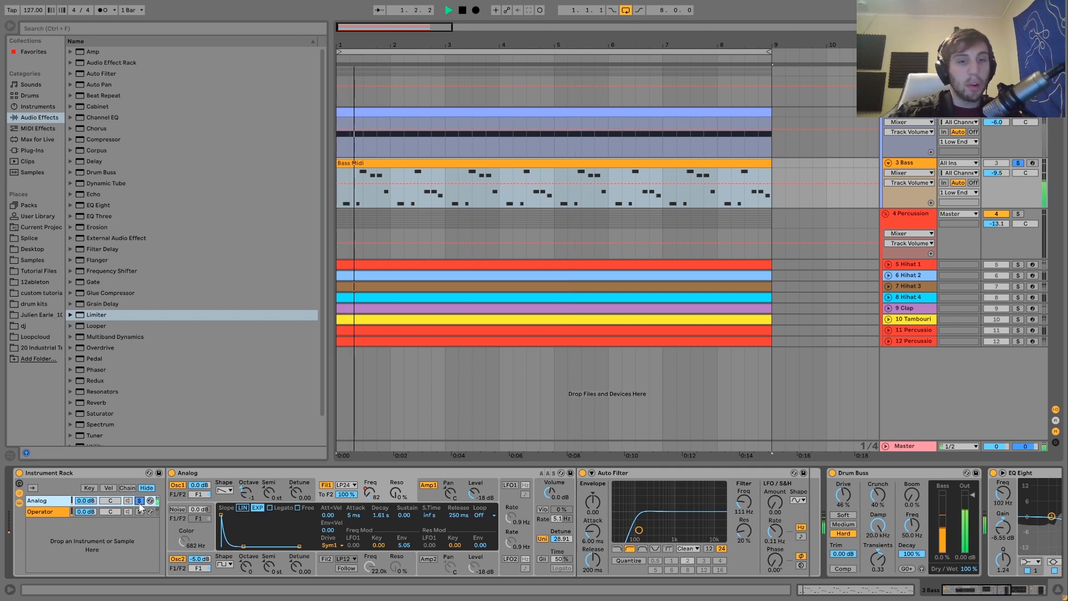
pyautogui.click(139, 511)
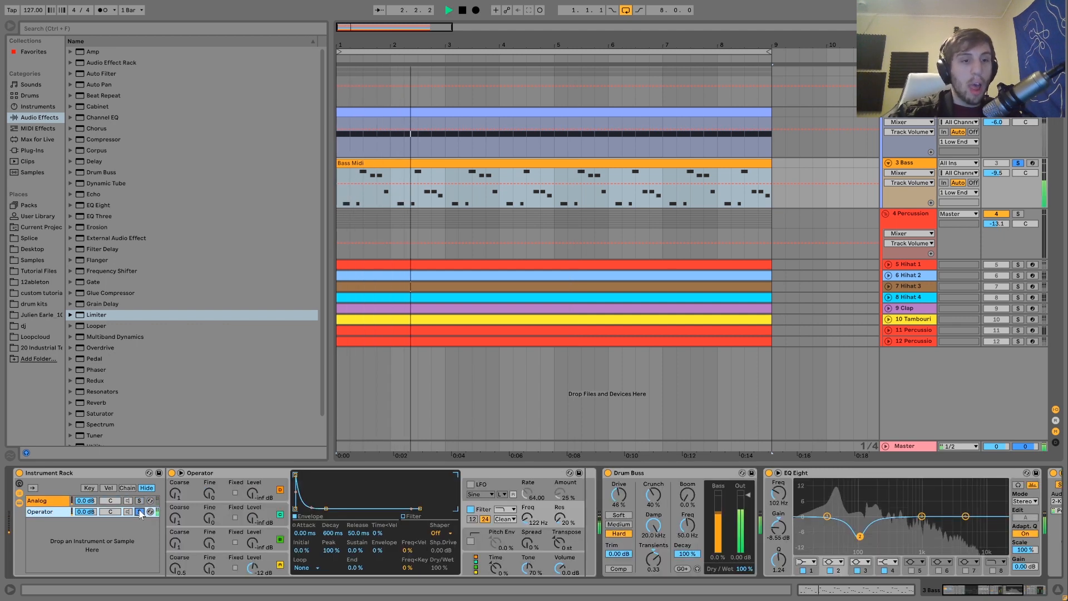
pyautogui.press('space')
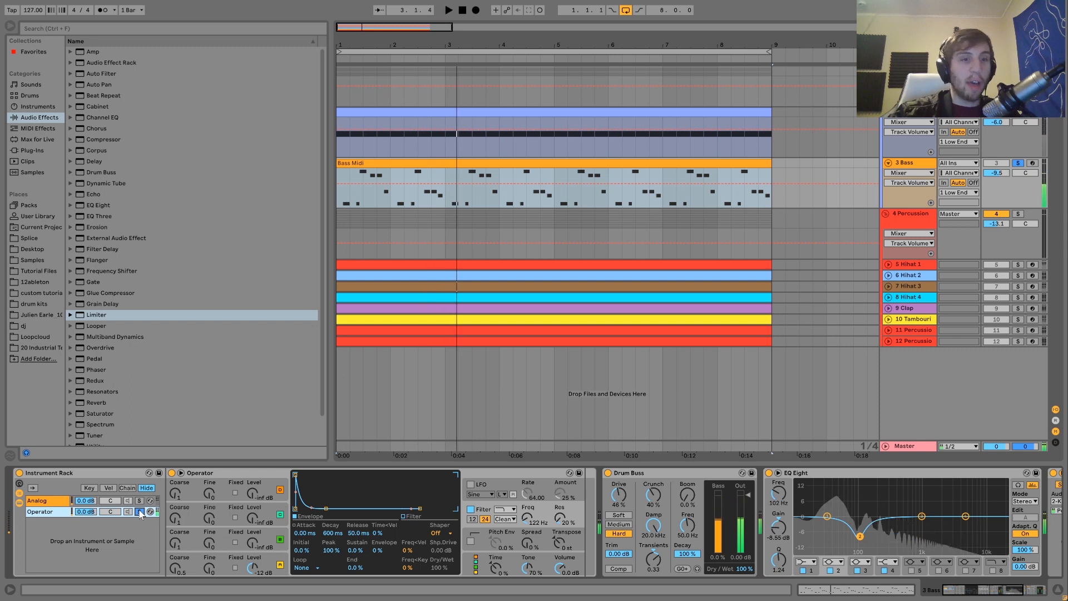
pyautogui.click(139, 501)
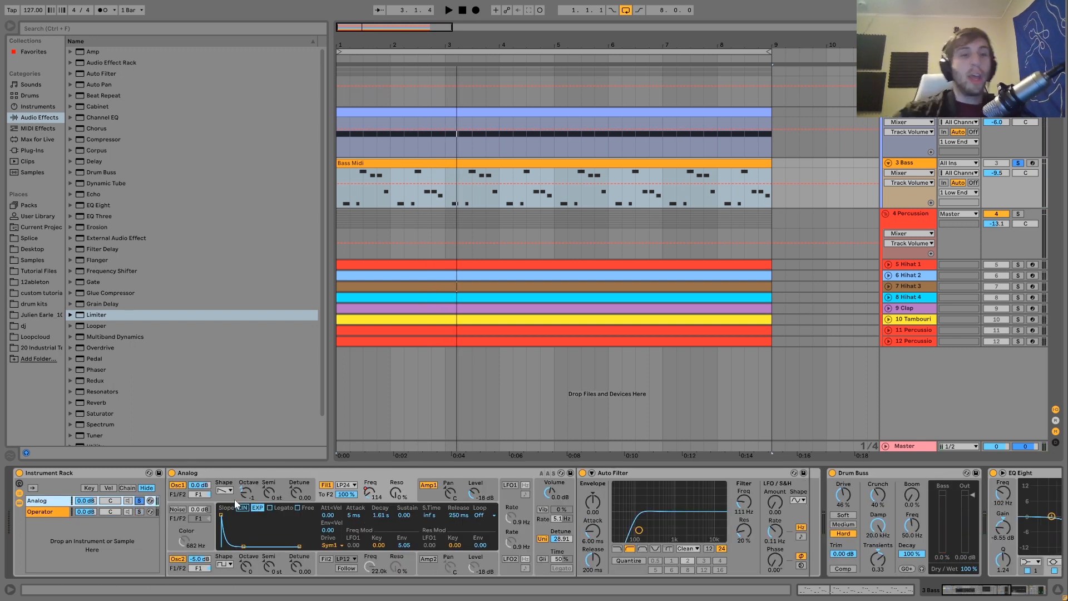
# Show Analog's Osc2 settings and audition its shape as sawtooth against the rectangle wave during playback.
pyautogui.click(228, 573)
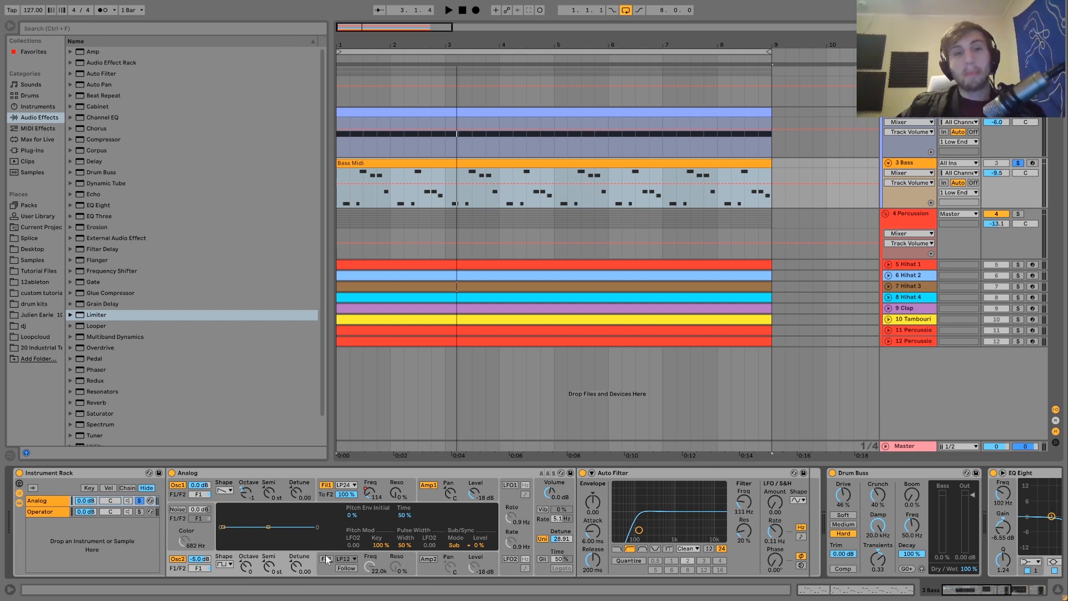
pyautogui.press('space')
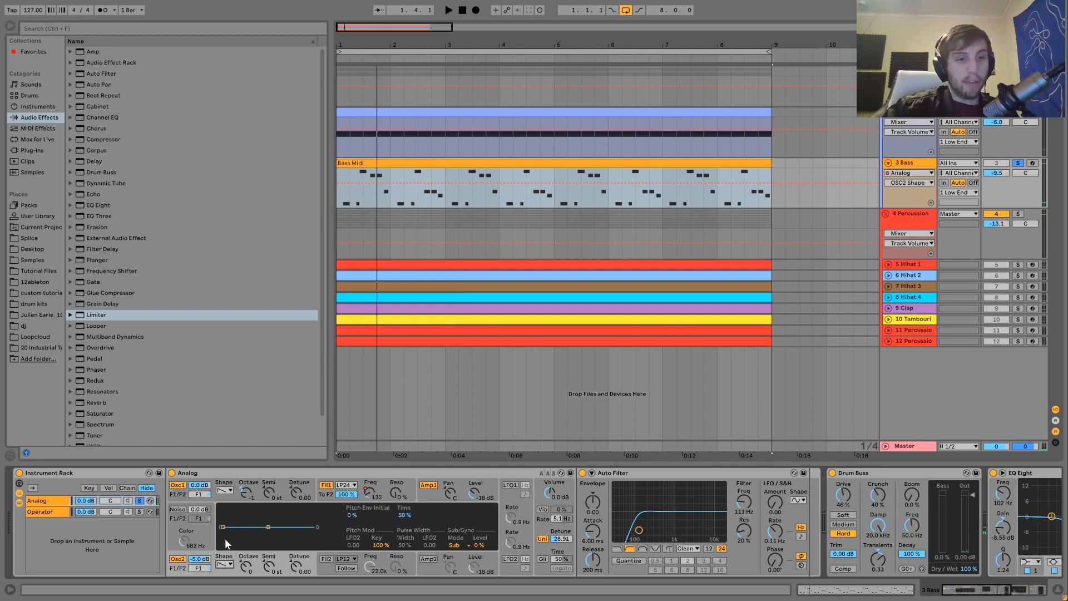
pyautogui.press('space')
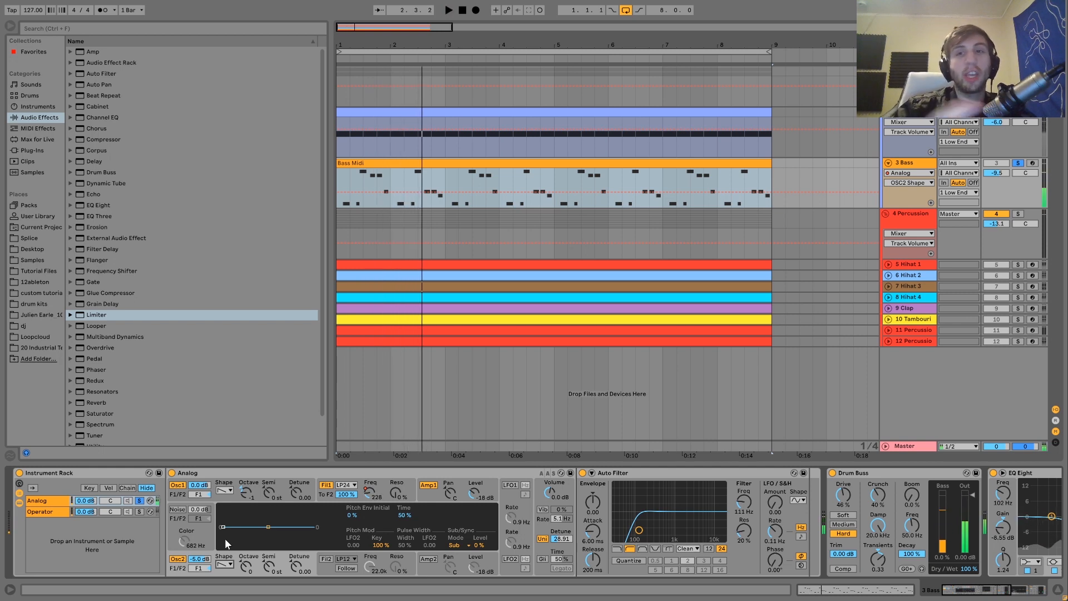
pyautogui.press('space')
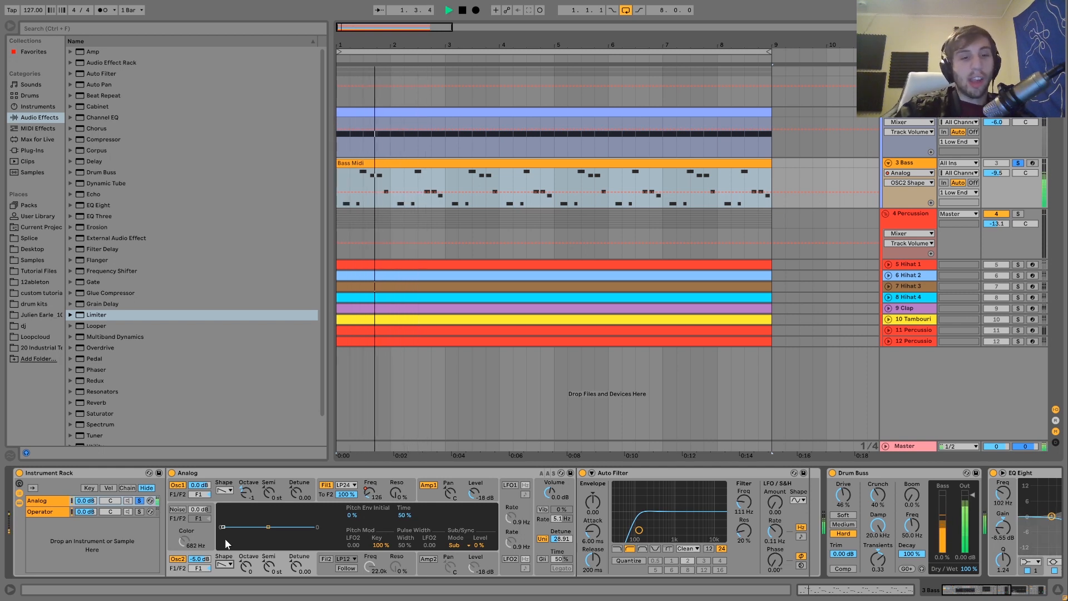
pyautogui.press('space')
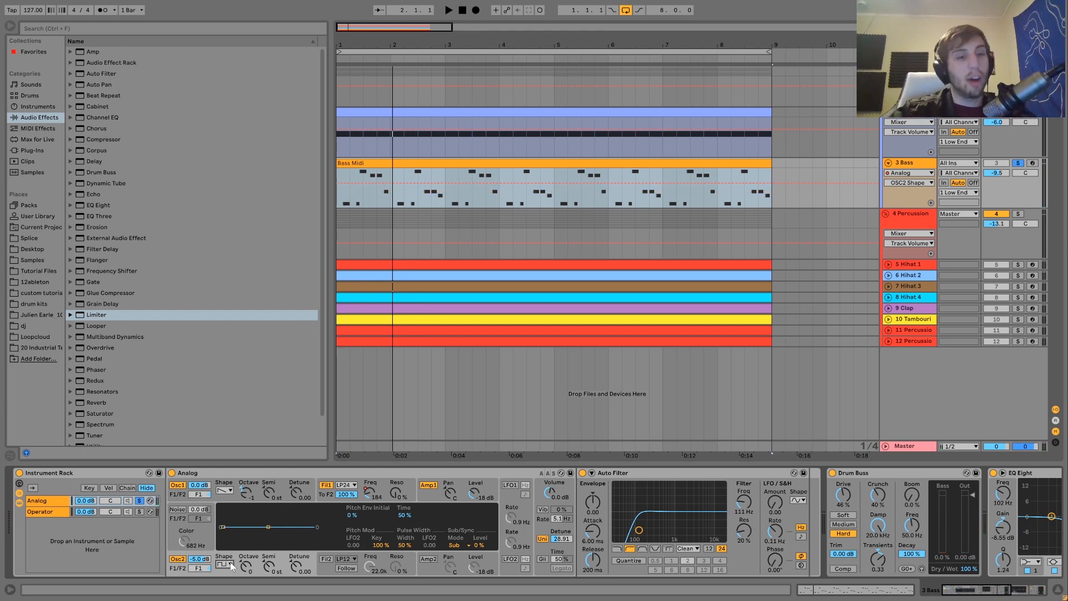
pyautogui.press('space')
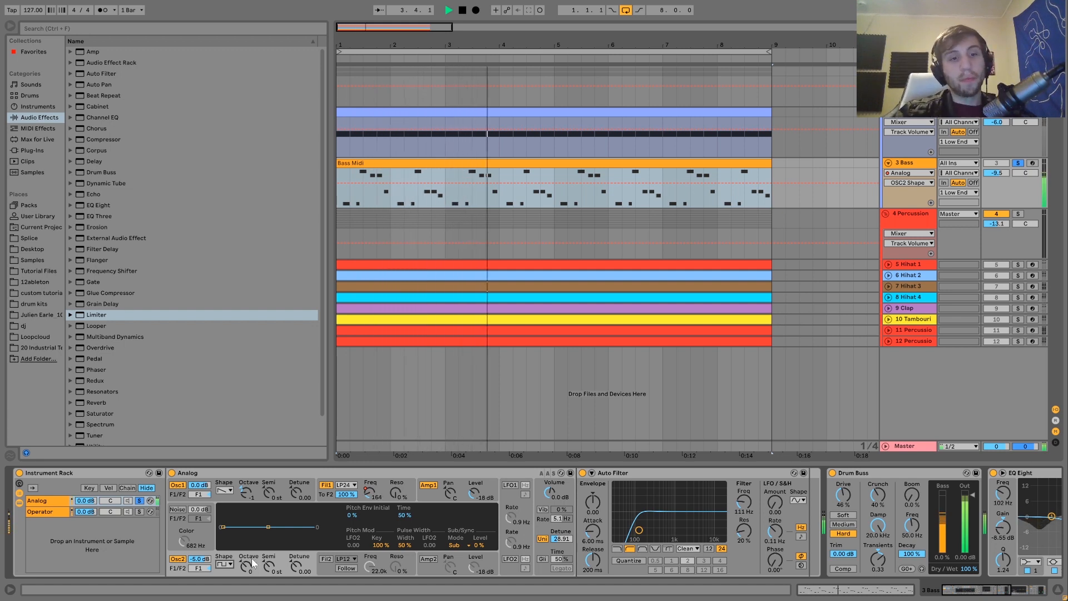
# Display Analog's first filter envelope settings and the F1 Freq automation curve on the Bass track.
pyautogui.click(329, 492)
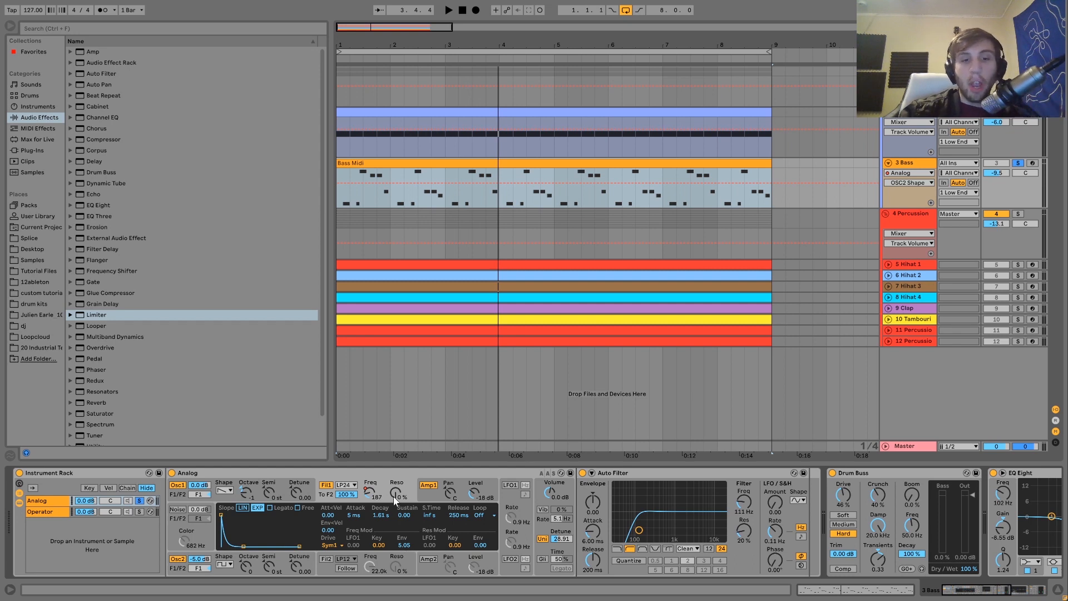
pyautogui.click(370, 493)
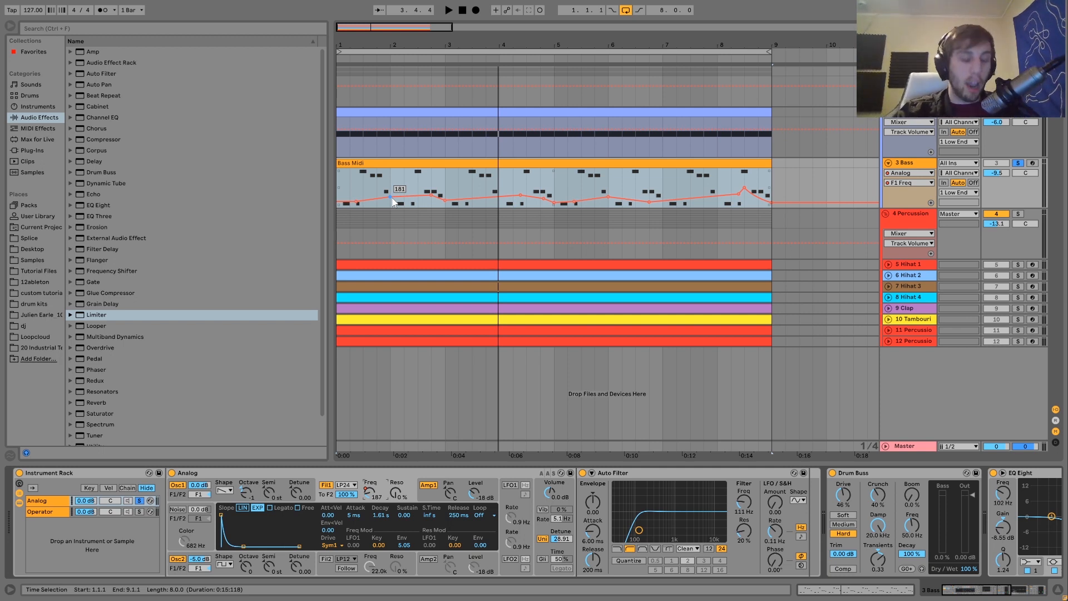
# Play the loop with the Analog chain and the Bass track unsoloed to hear the bass in the full mix.
pyautogui.press('space')
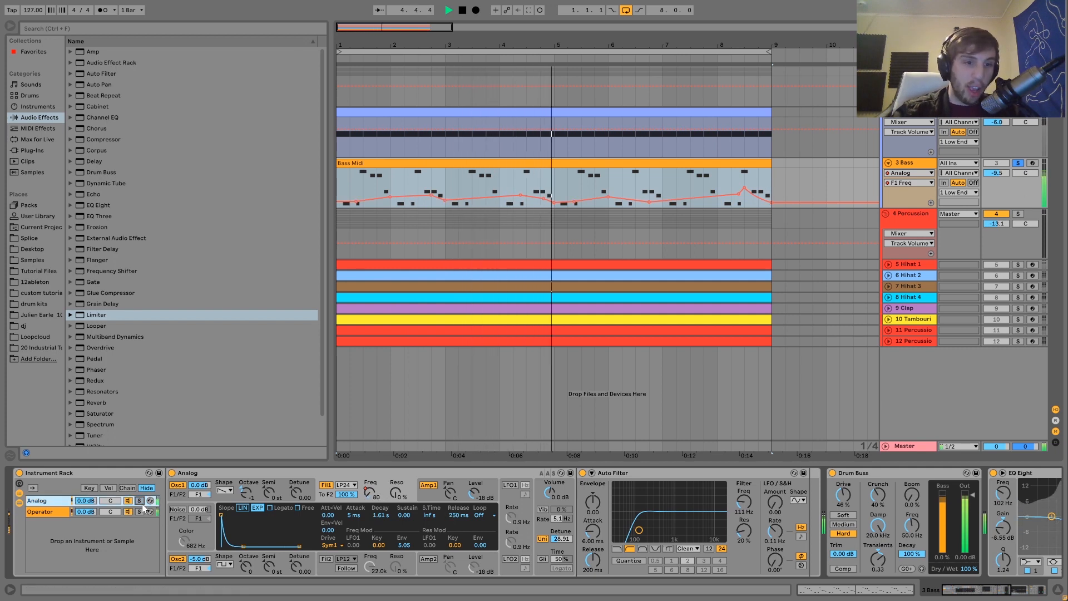
pyautogui.click(1017, 163)
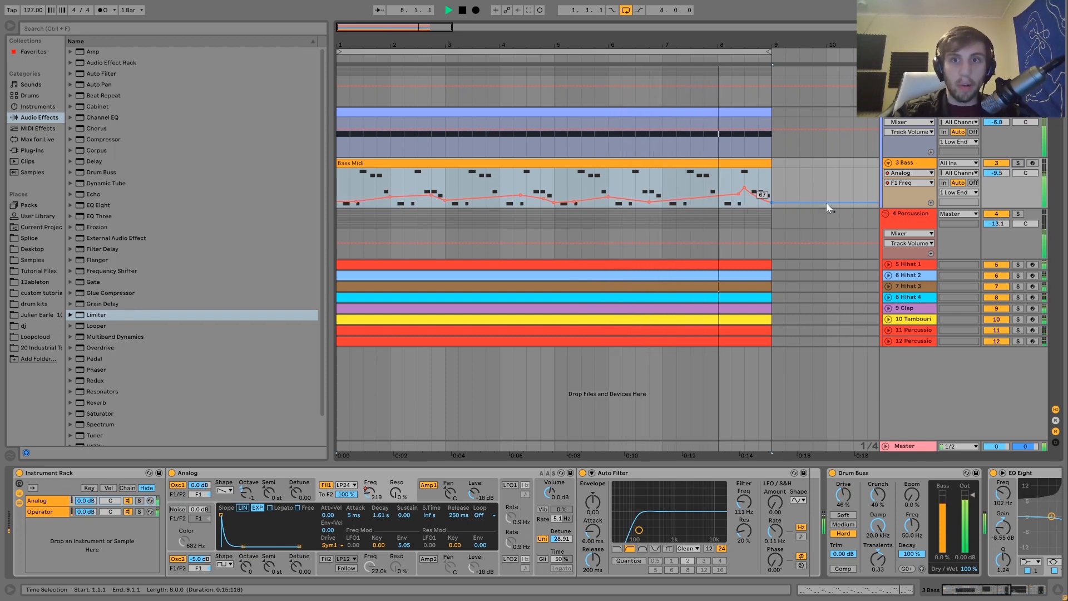
pyautogui.press('space')
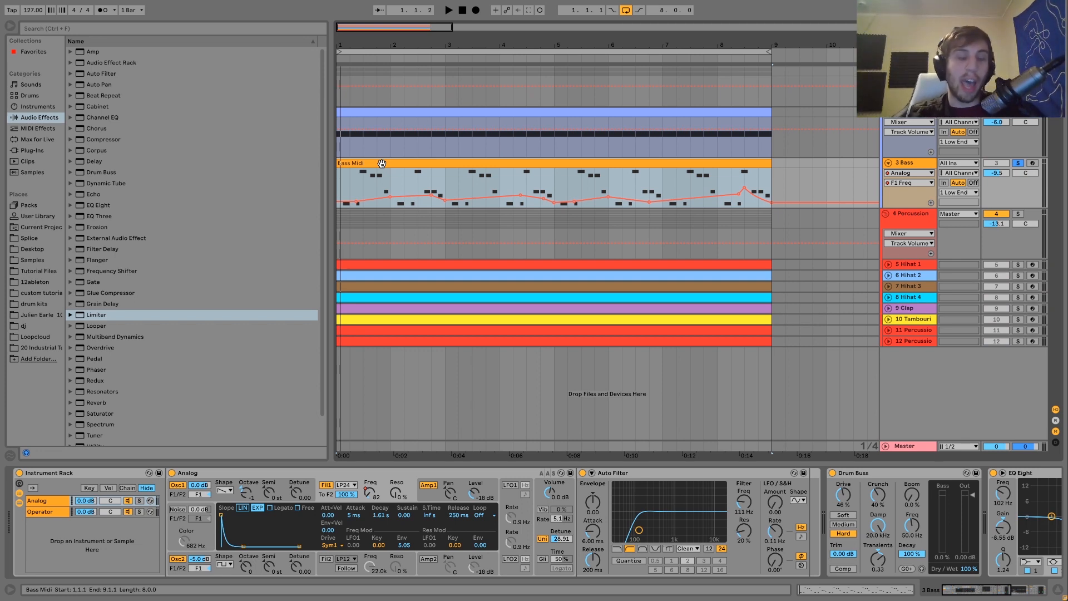
# Show Analog's Amp1 envelope and its global voice and unison settings while auditioning the soloed Bass track.
pyautogui.press('space')
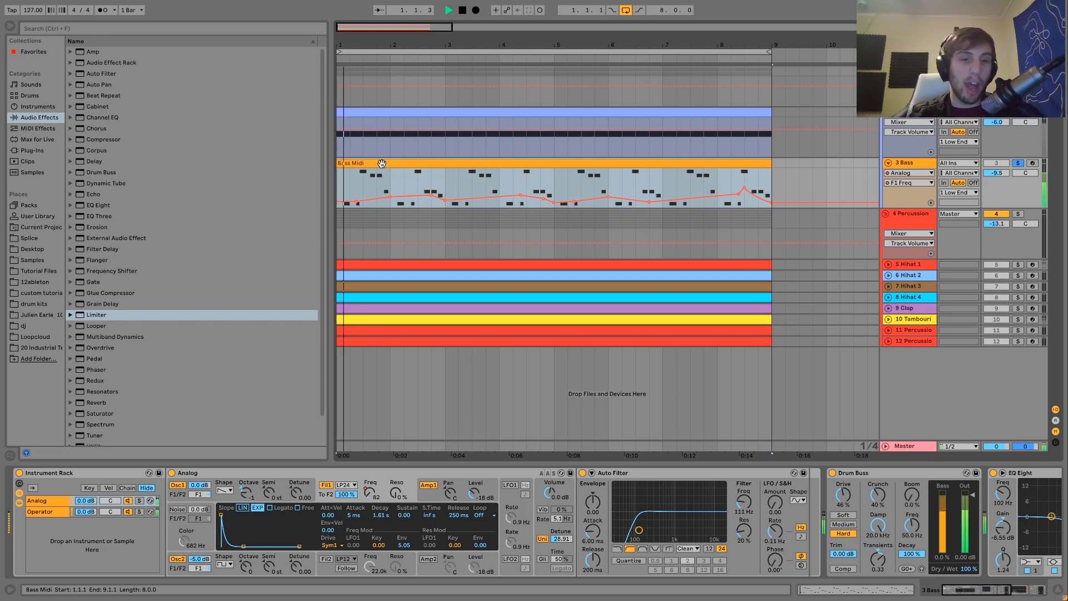
pyautogui.click(447, 491)
pyautogui.press('space')
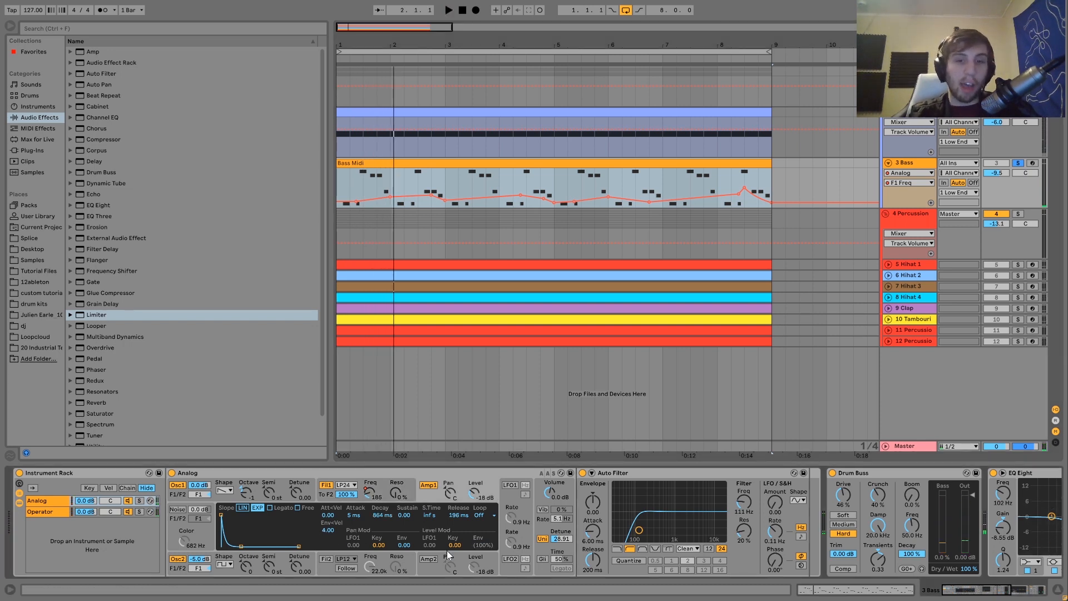
pyautogui.click(538, 533)
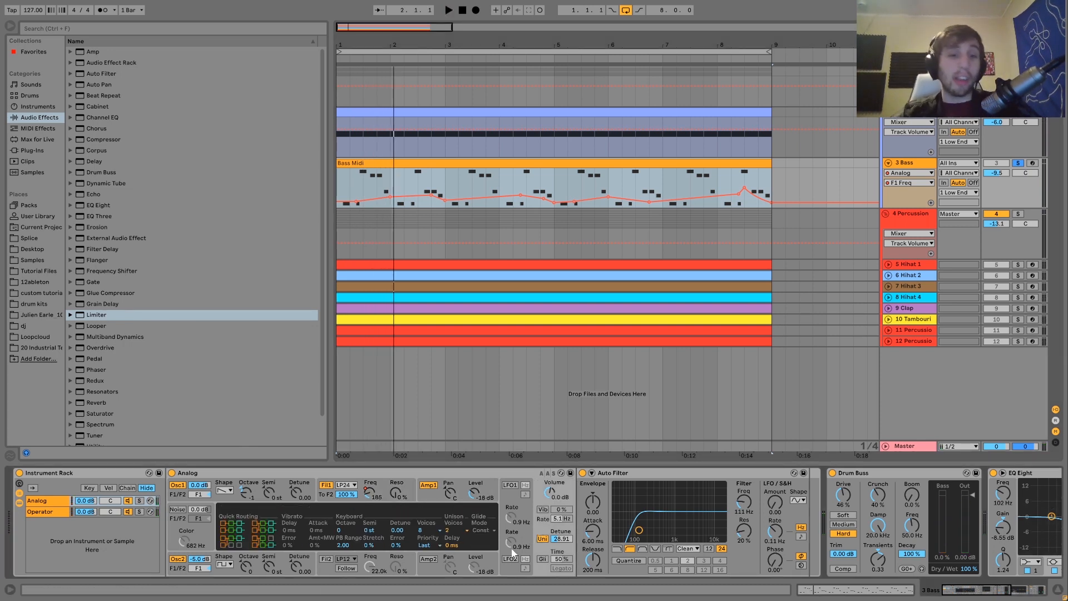
pyautogui.press('space')
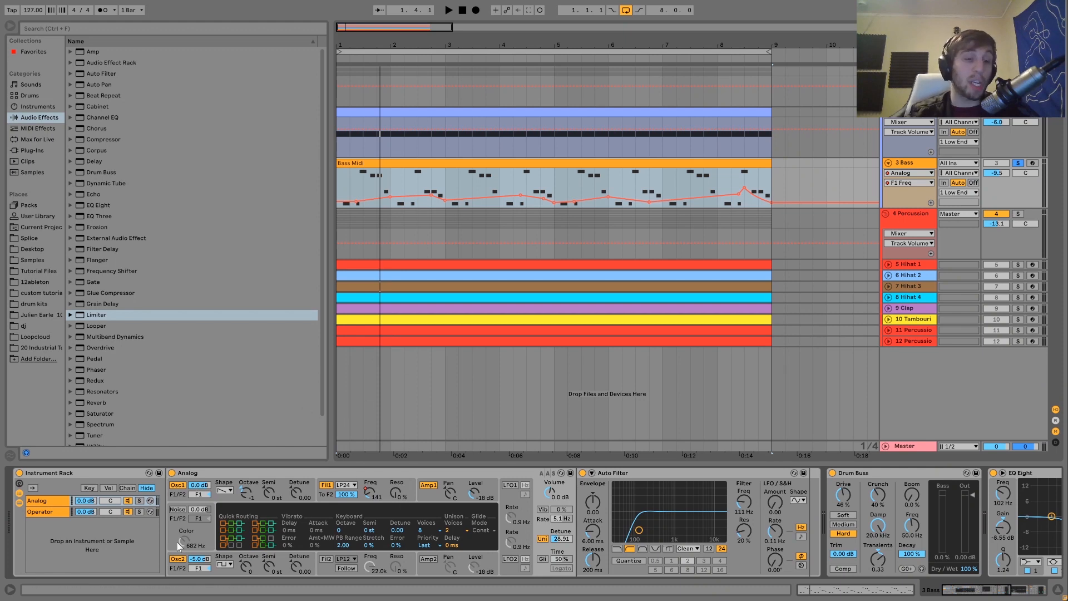
# Solo the Operator chain and show its oscillator A and filter settings during playback.
pyautogui.click(136, 512)
pyautogui.press('space')
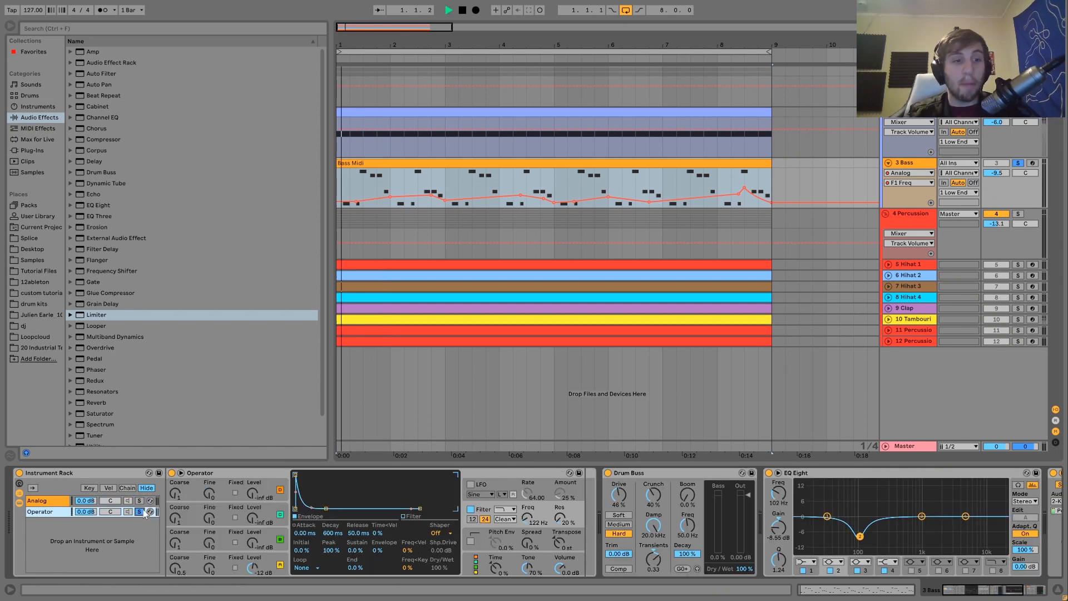
pyautogui.click(273, 557)
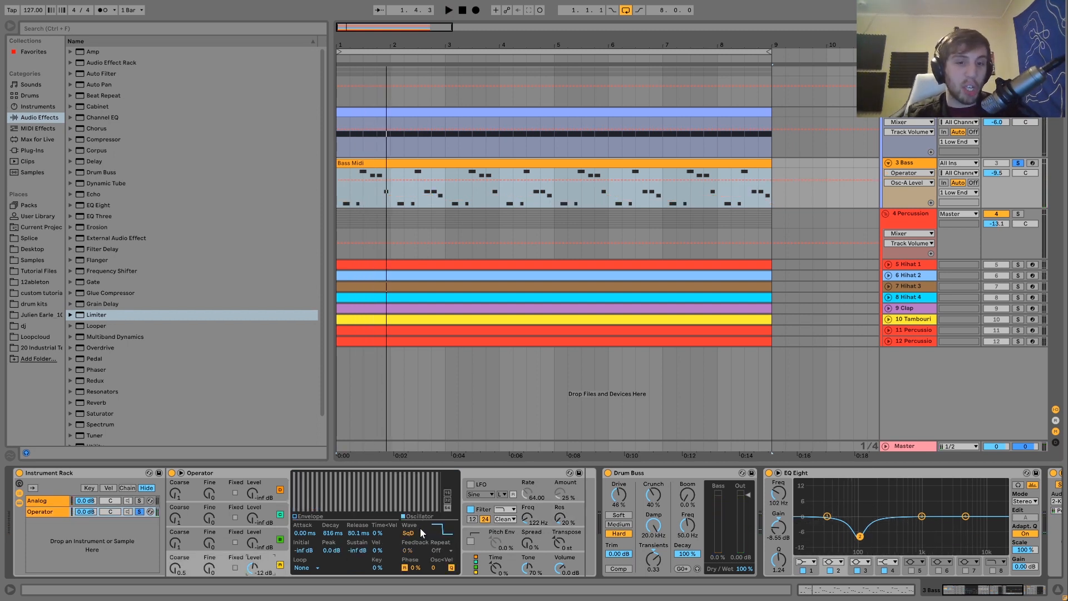
pyautogui.click(490, 508)
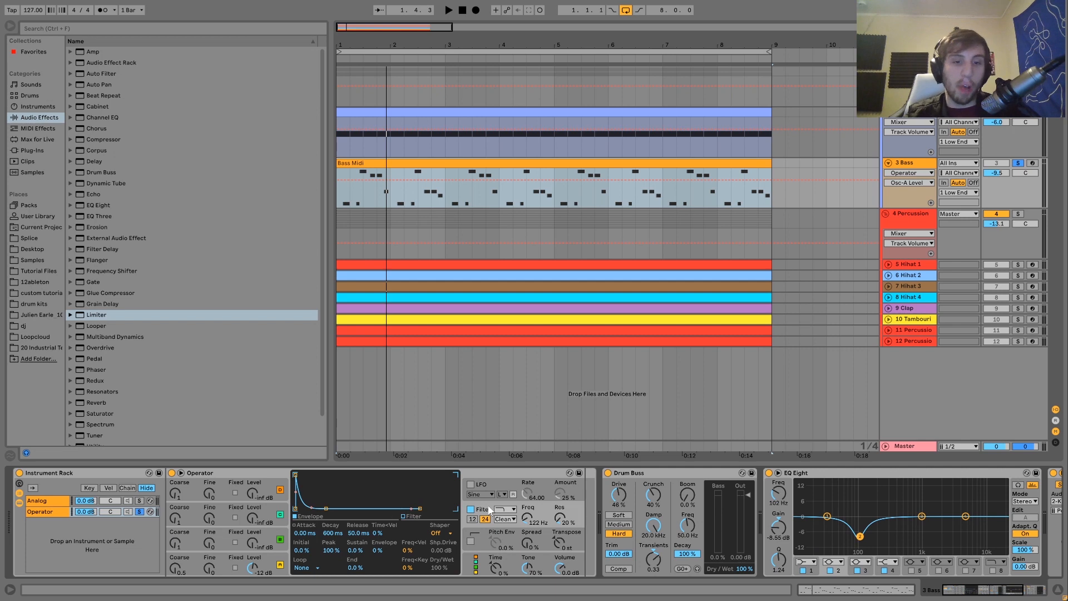
pyautogui.press('space')
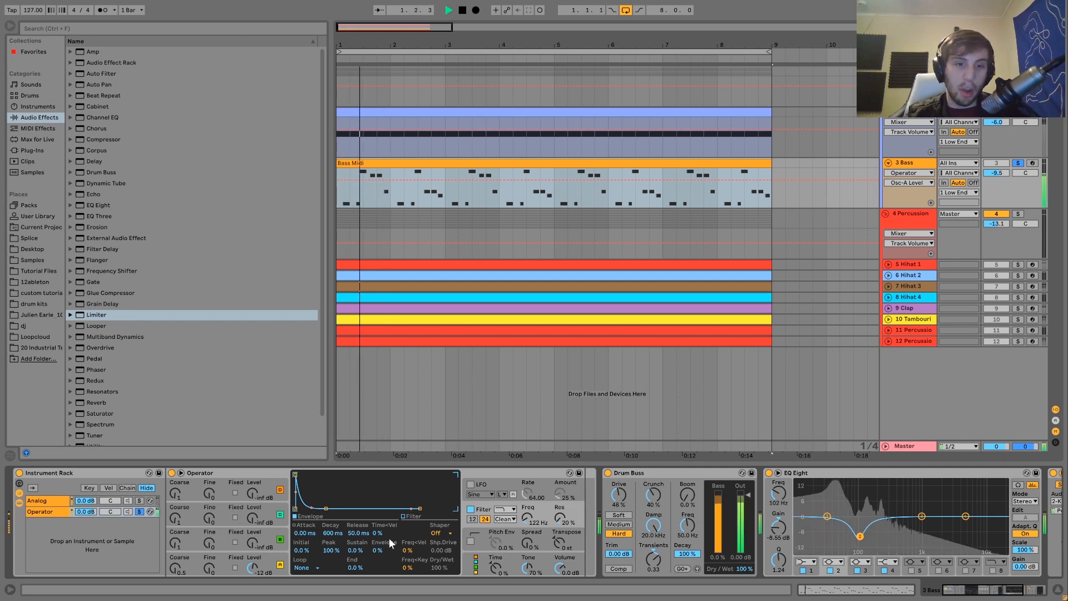
# Compare the Operator sound with its filter off and on during playback.
pyautogui.click(470, 509)
pyautogui.click(470, 509)
pyautogui.press('space')
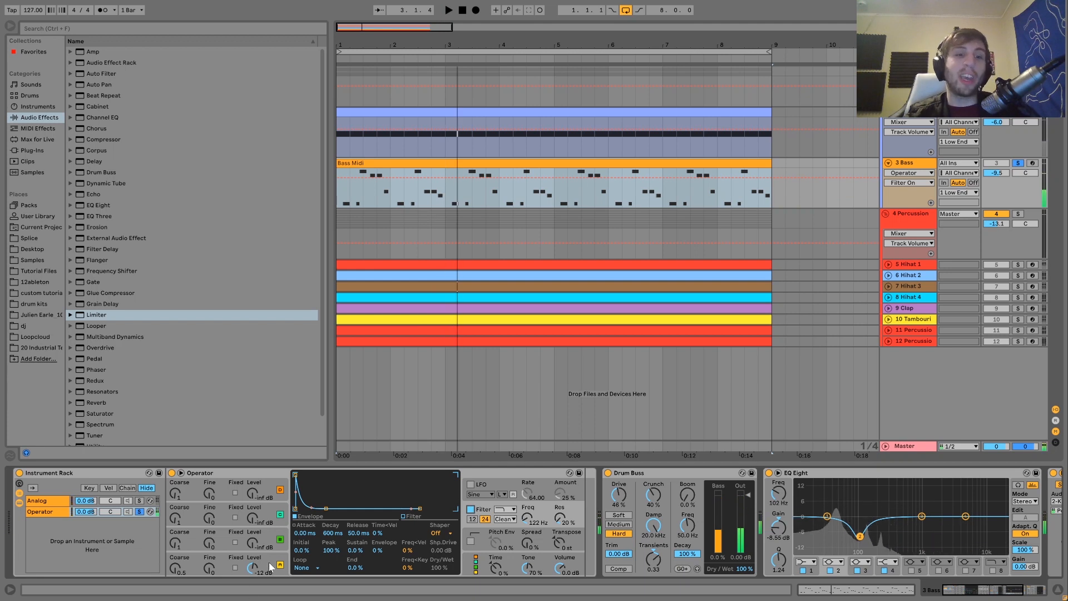
# Turn off Operator's filter, set oscillator A's wave to Sin and audition the result.
pyautogui.click(271, 567)
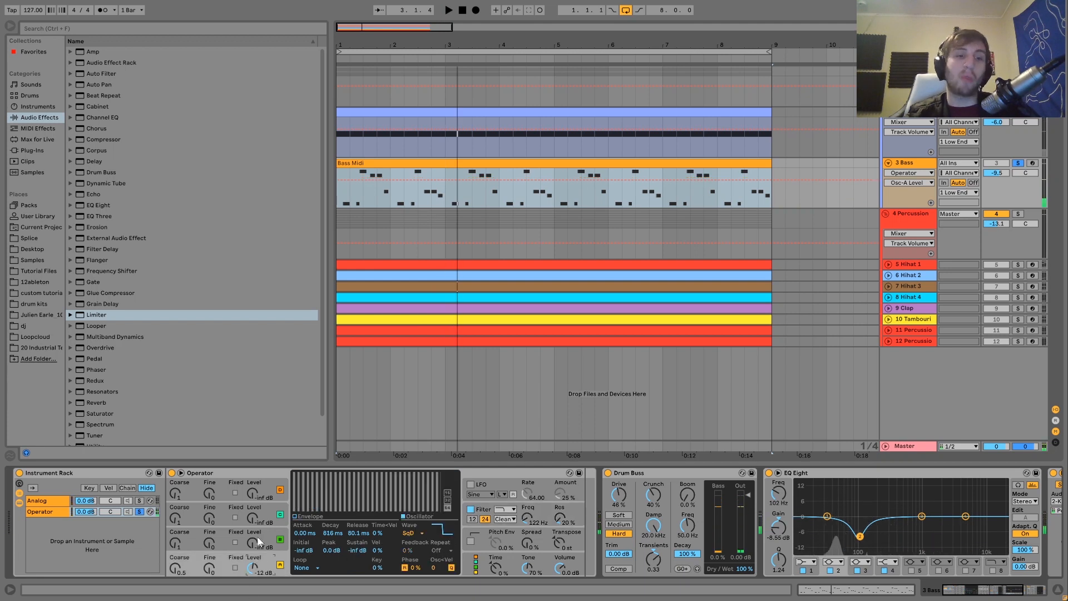
pyautogui.click(479, 513)
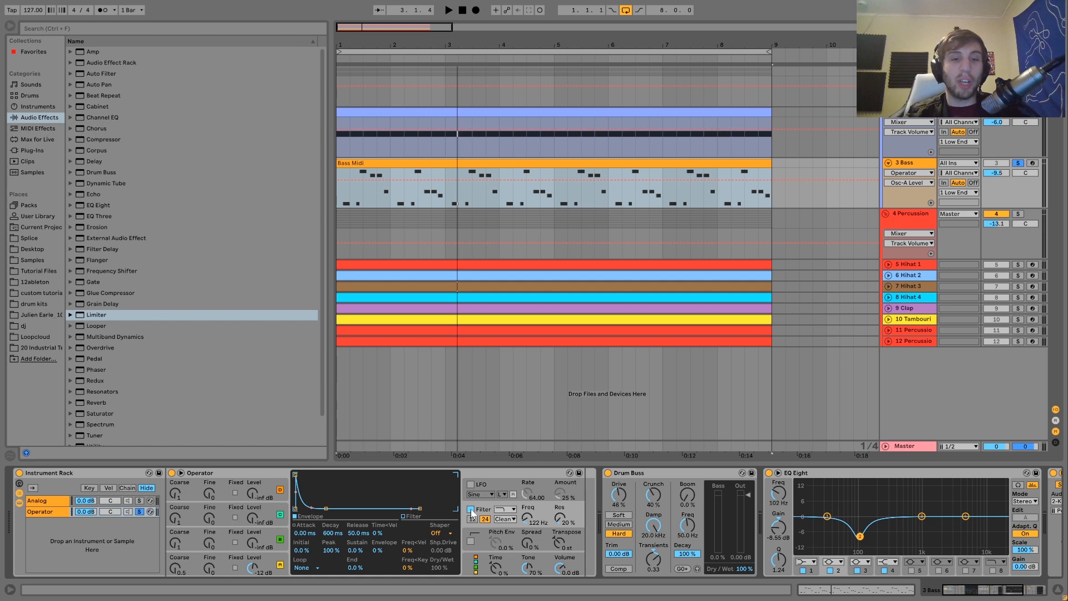
pyautogui.click(267, 564)
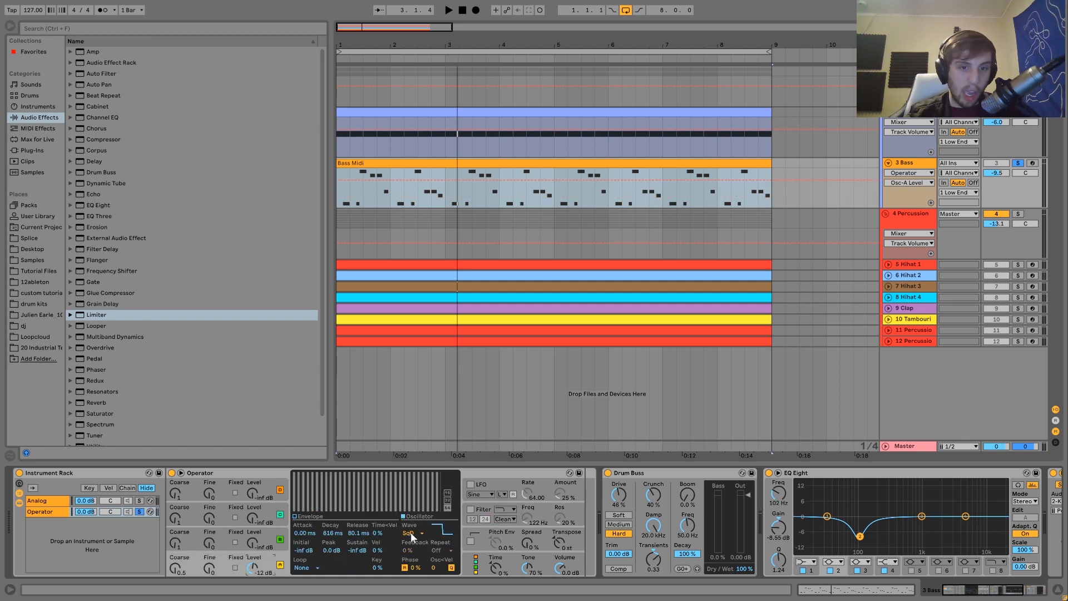
pyautogui.press('space')
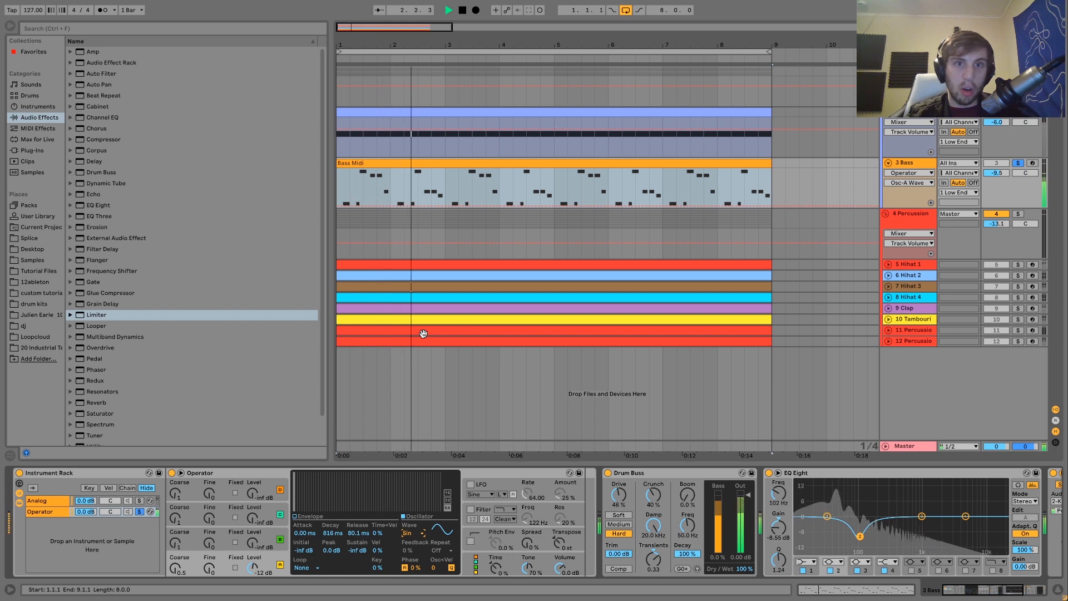
pyautogui.press('space')
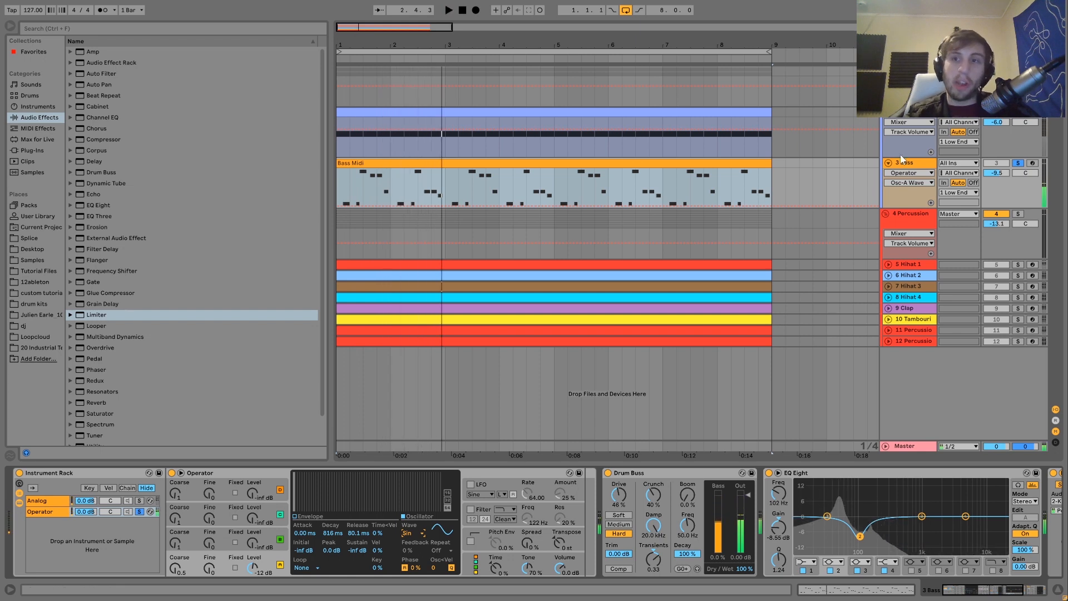
# Arm the Bass track and play test notes with the sine wave across low and high octaves.
pyautogui.click(1033, 164)
pyautogui.press('a')
pyautogui.press('z')
pyautogui.press('z')
pyautogui.press('a')
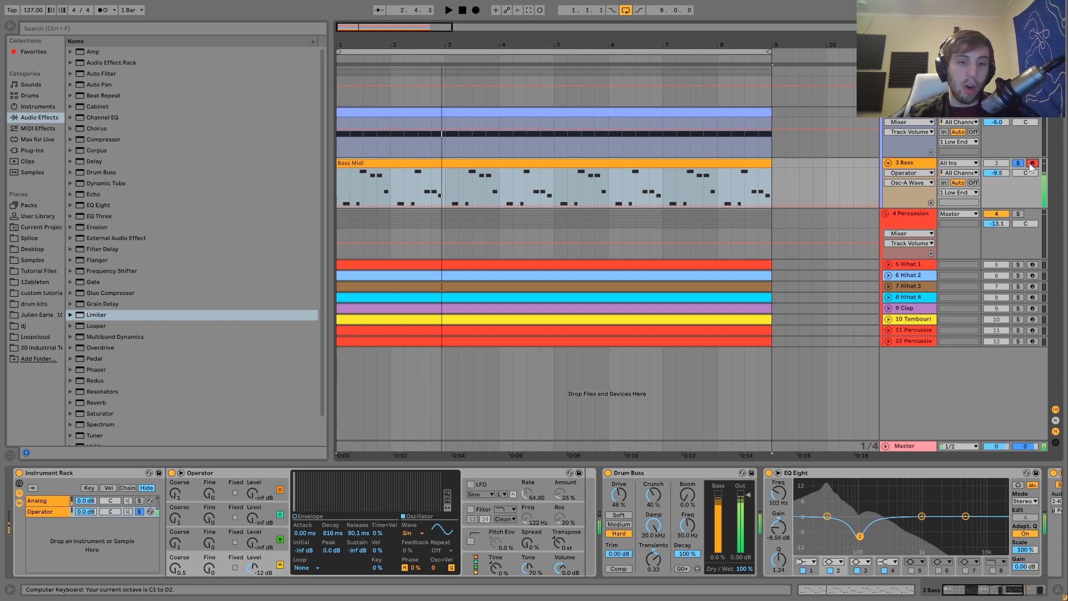
pyautogui.press('a')
pyautogui.press('a')
pyautogui.press('f')
pyautogui.press('x')
pyautogui.press('x')
pyautogui.press('x')
pyautogui.press('f')
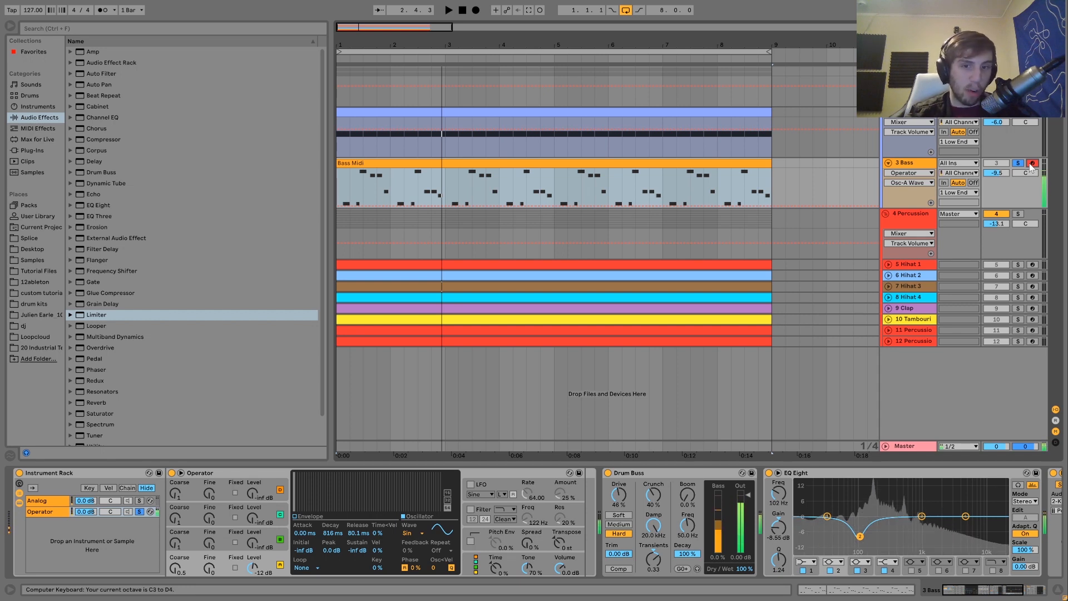
# Set Operator's oscillator A wave to SqD and play test notes with it in different octaves.
pyautogui.click(411, 533)
pyautogui.click(426, 490)
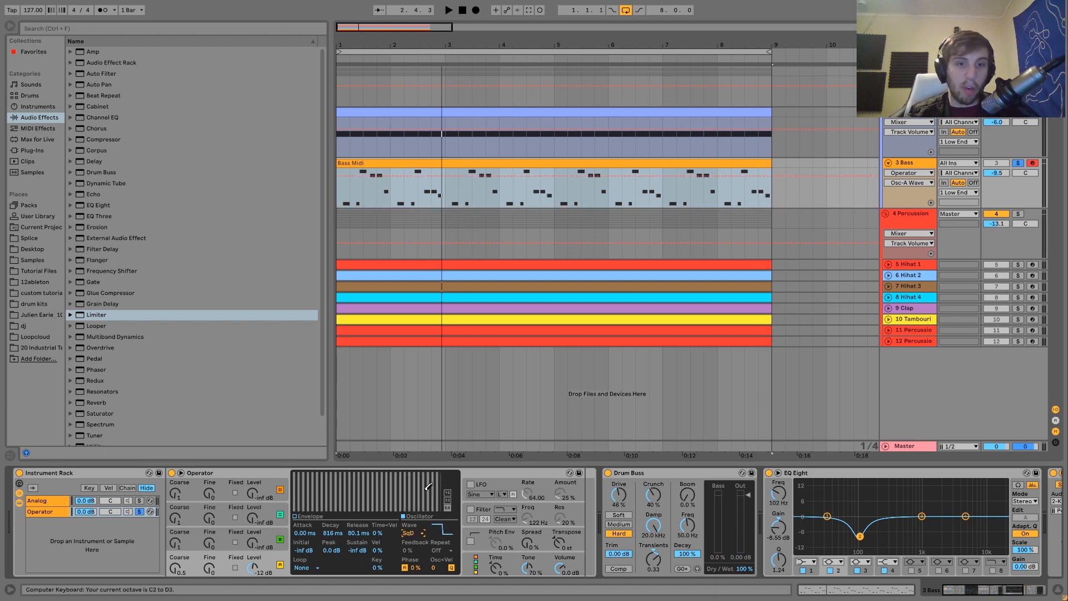
pyautogui.press('z')
pyautogui.press('a')
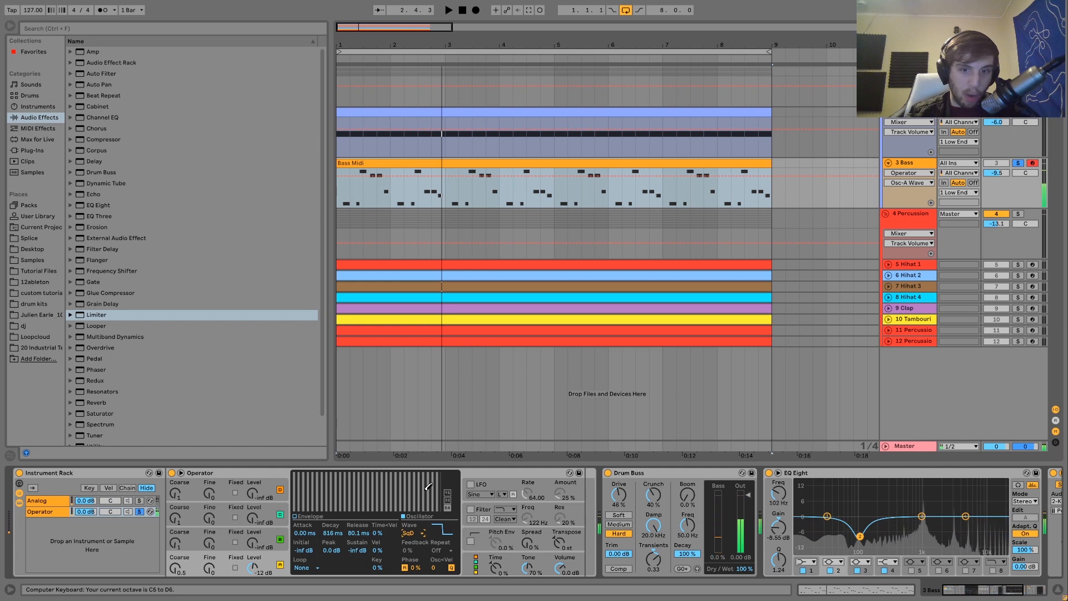
# Turn Operator's filter back on and audition the filtered bassline from the start of the loop.
pyautogui.click(471, 510)
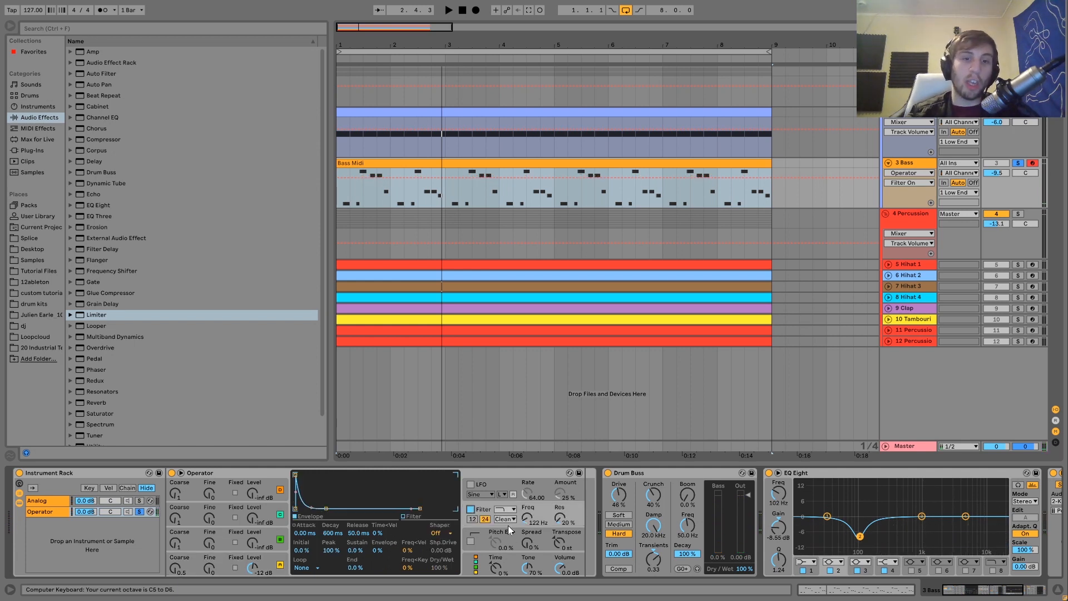
pyautogui.press('space')
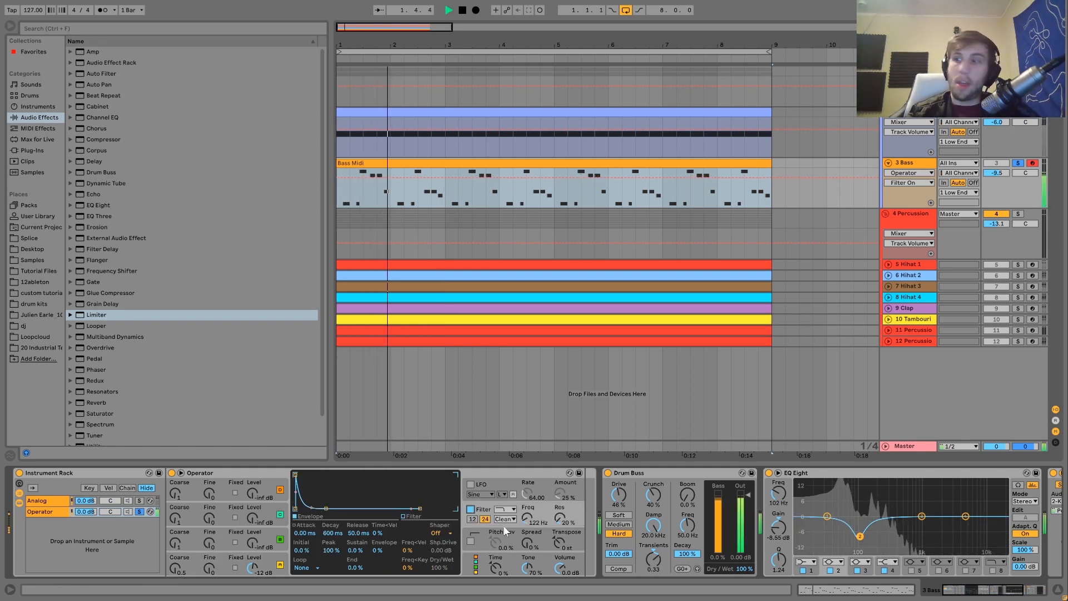
pyautogui.press('space')
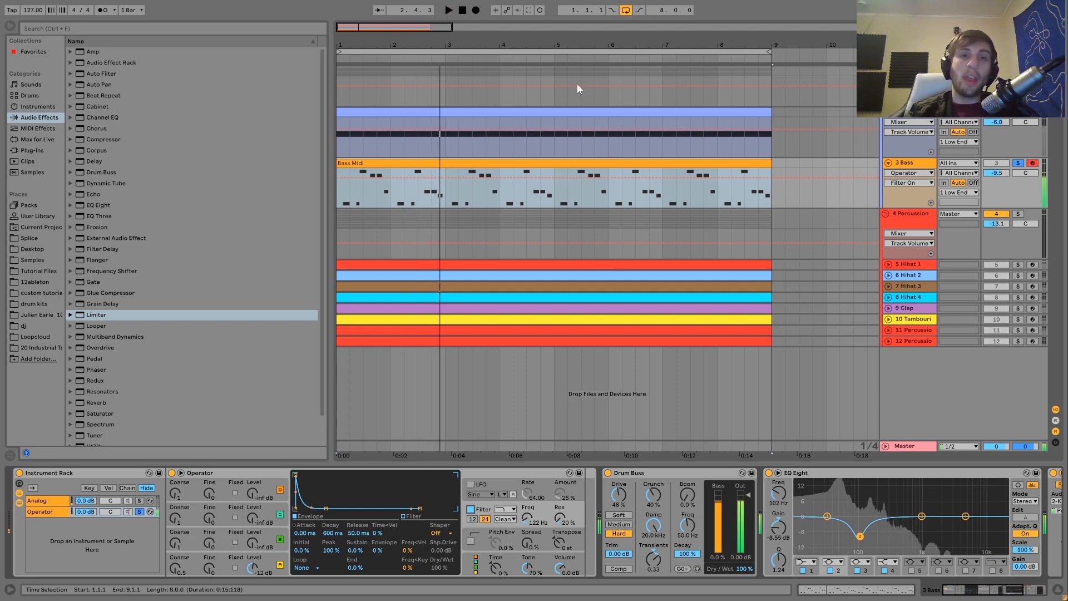
pyautogui.press('space')
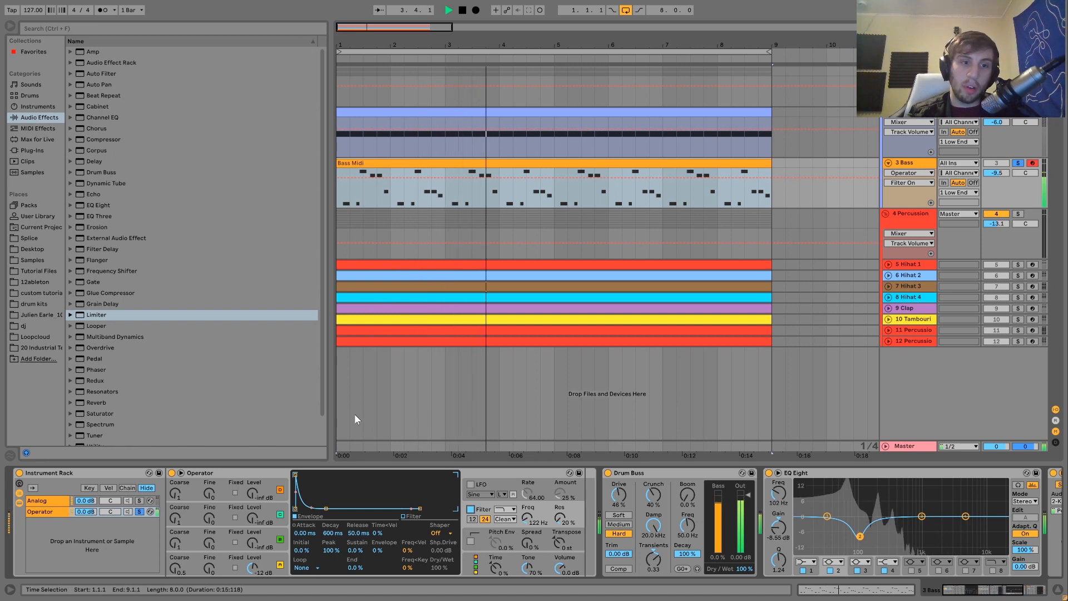
pyautogui.press('space')
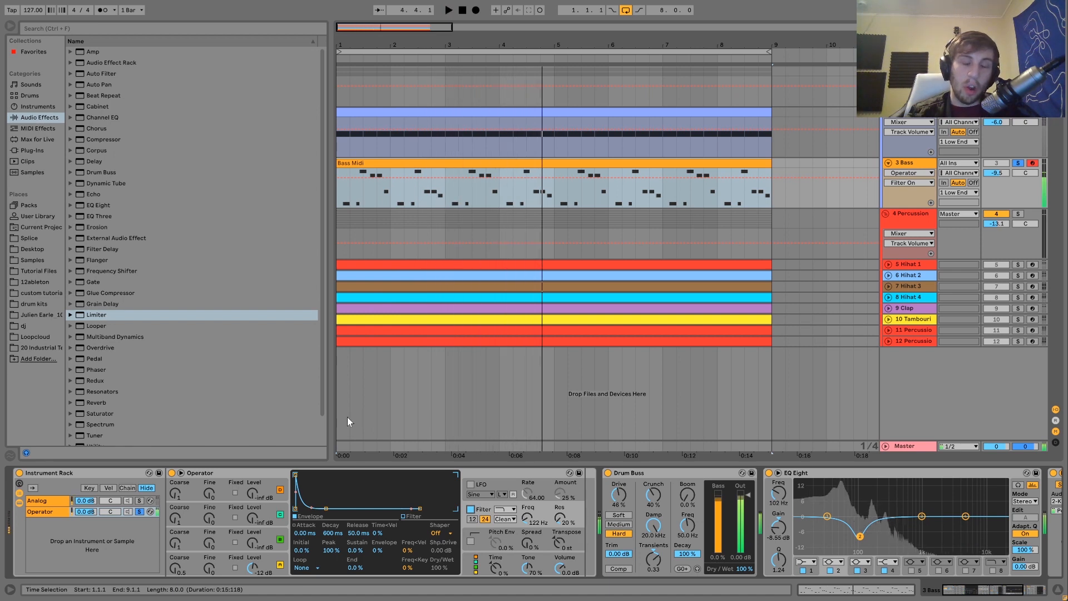
pyautogui.press('space')
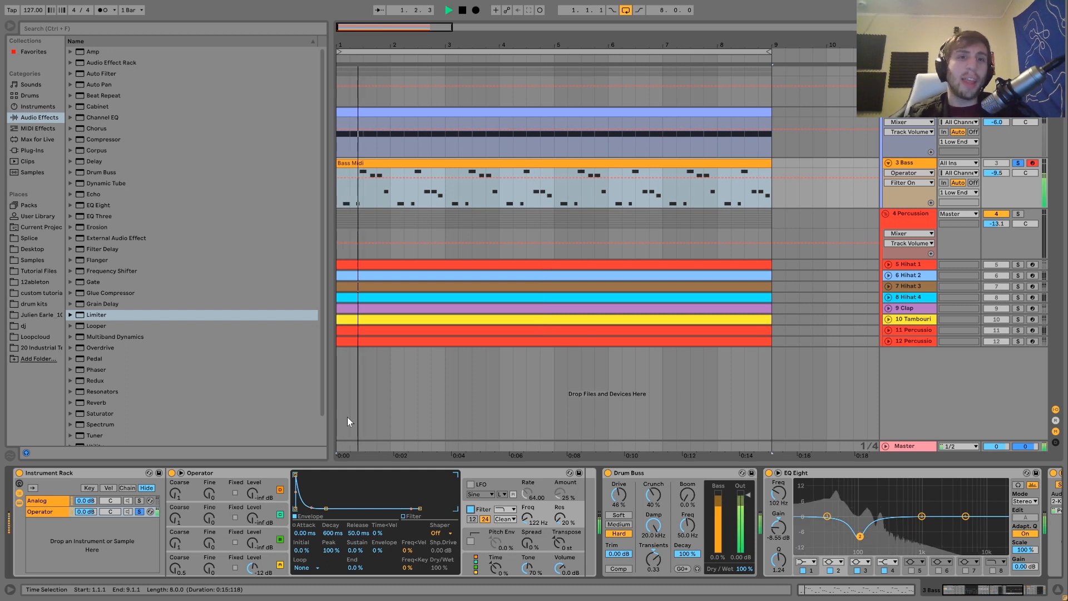
# Unsolo the Operator chain and hide the devices inside the bass Instrument Rack.
pyautogui.click(139, 512)
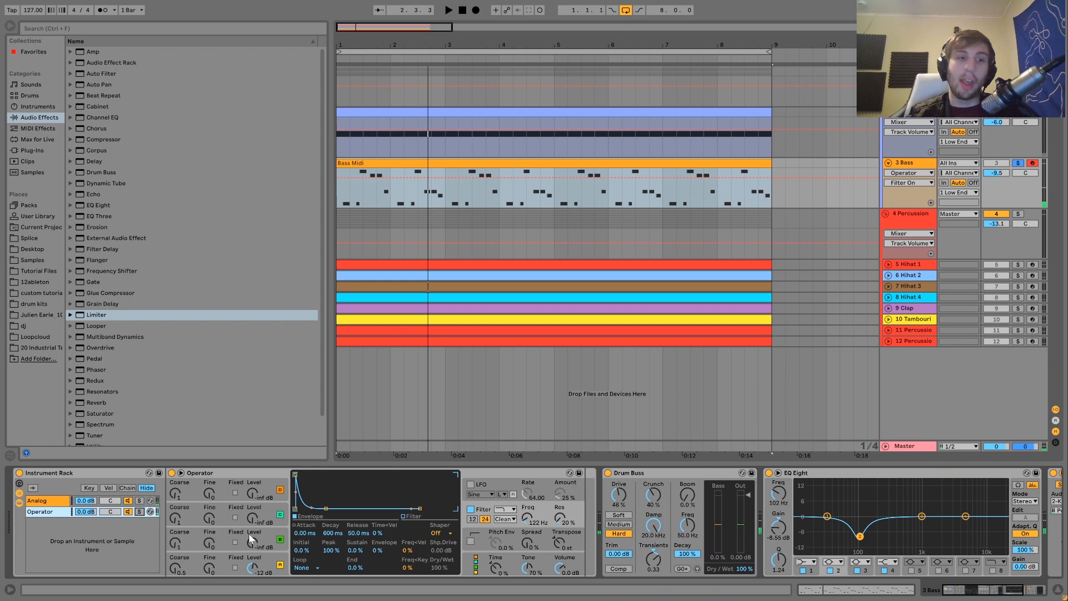
pyautogui.click(20, 503)
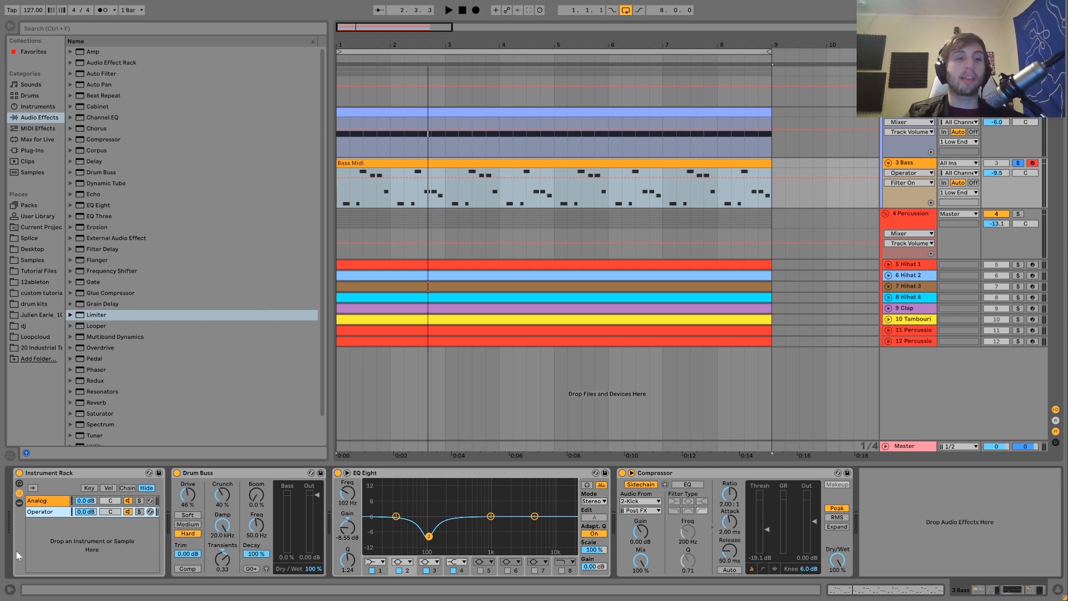
# Compare the layered bass with Drum Buss bypassed and active during playback.
pyautogui.click(177, 473)
pyautogui.press('space')
pyautogui.click(177, 473)
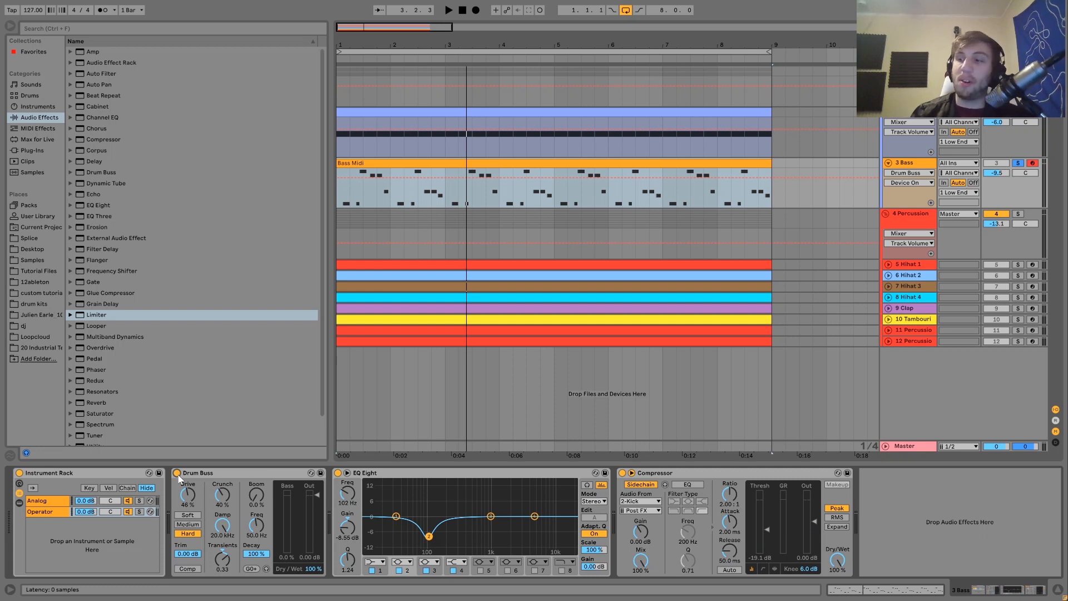
pyautogui.press('space')
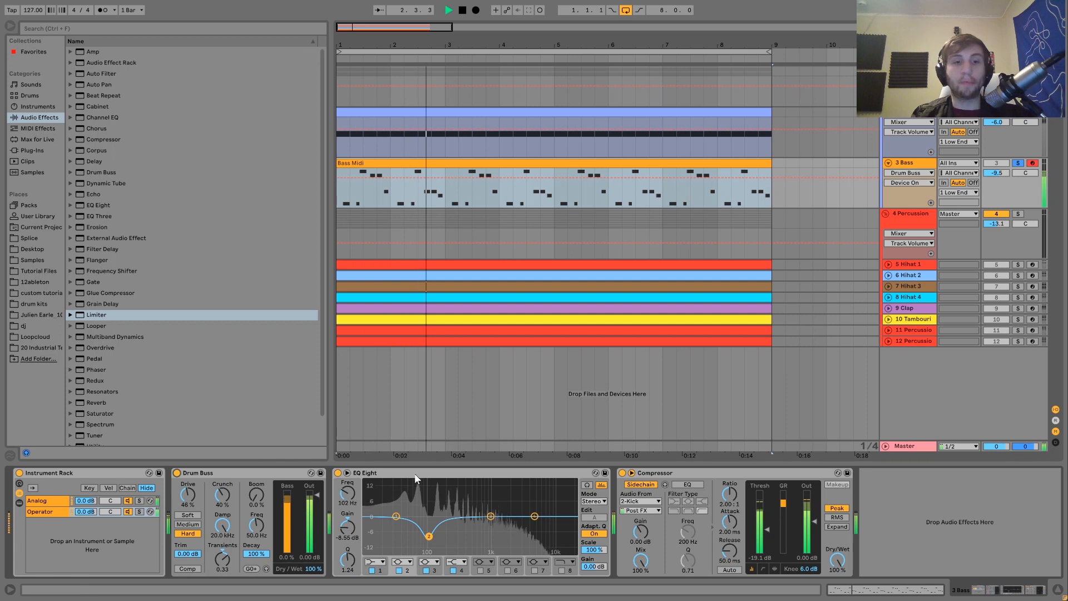
pyautogui.press('space')
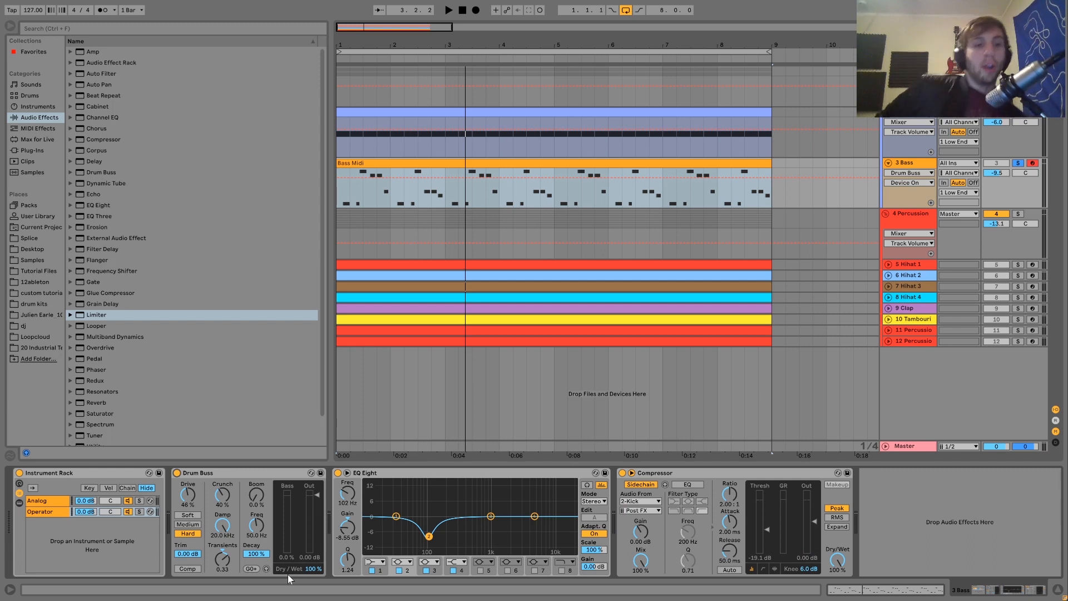
# Solo the Analog chain during playback, and return to hearing both chains together.
pyautogui.click(140, 501)
pyautogui.press('space')
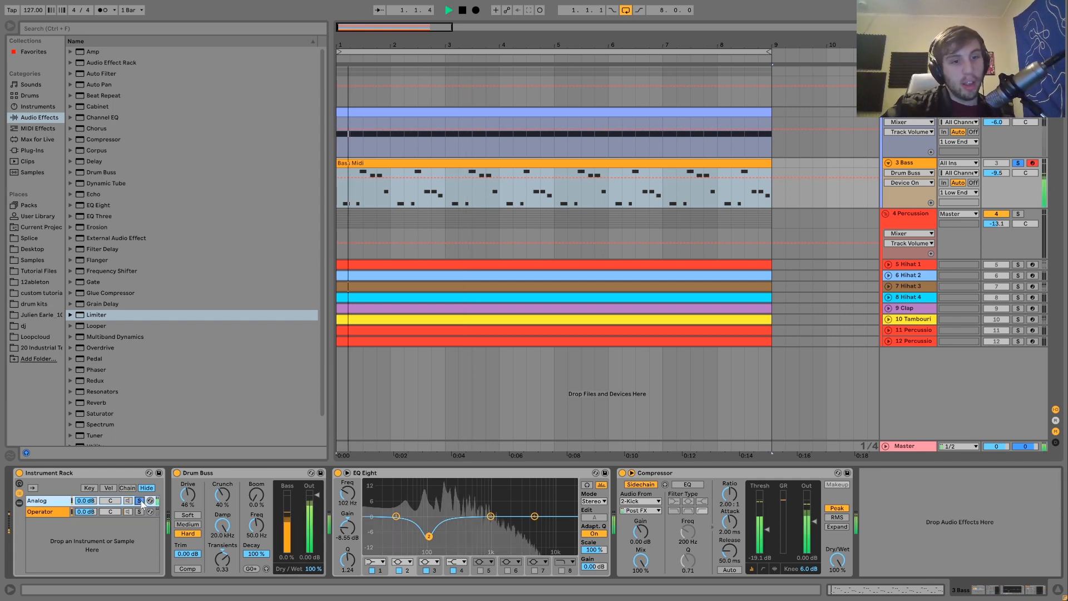
pyautogui.click(142, 502)
pyautogui.press('space')
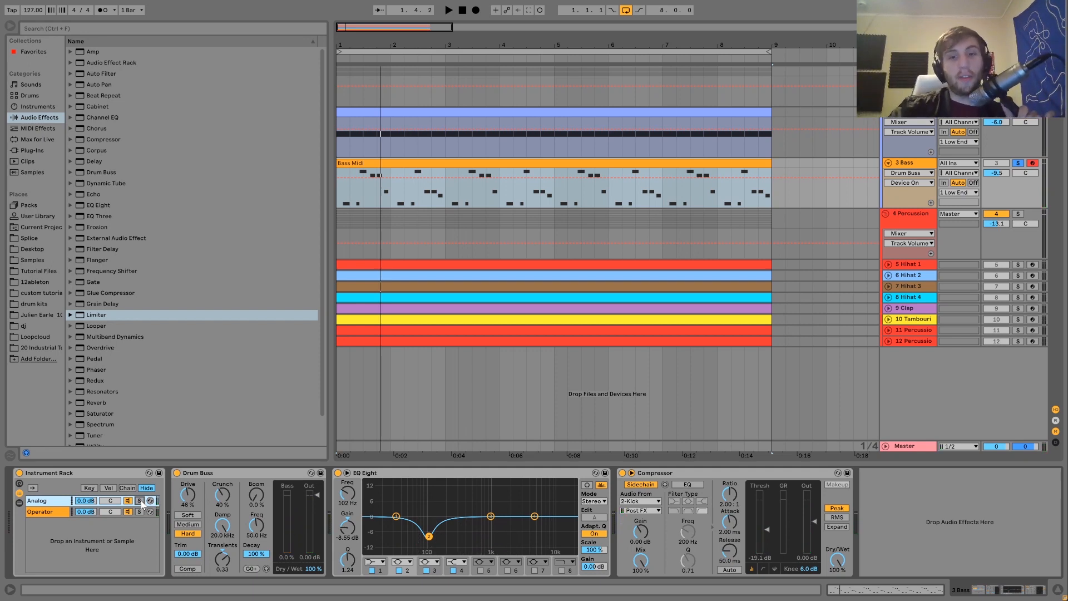
pyautogui.press('space')
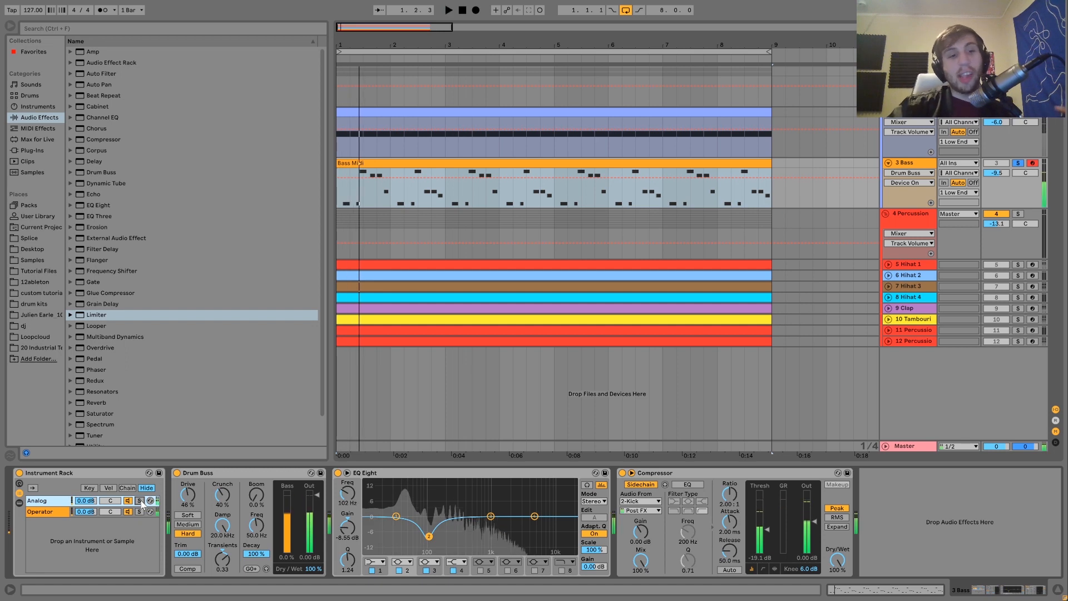
# Play the kick and bass together and compare the Bass track's sidechain Compressor bypassed and active.
pyautogui.click(139, 501)
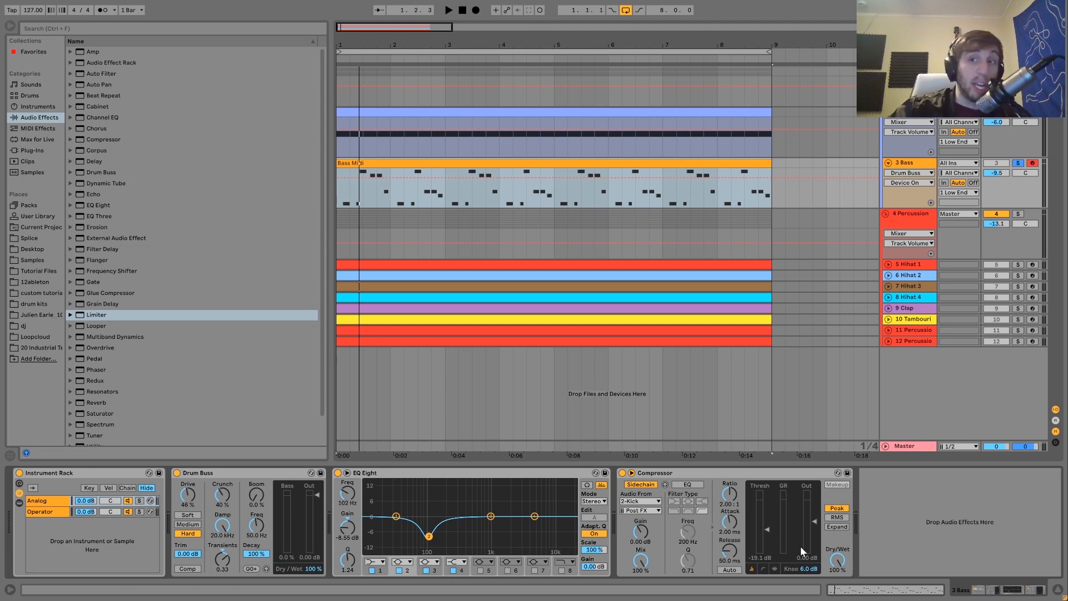
pyautogui.press('space')
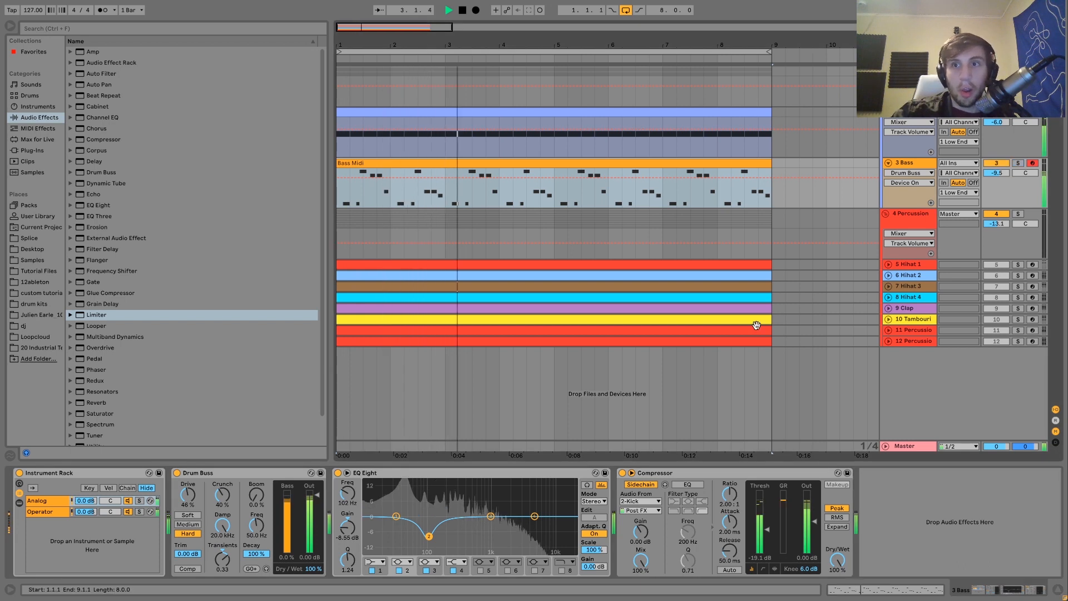
pyautogui.click(623, 473)
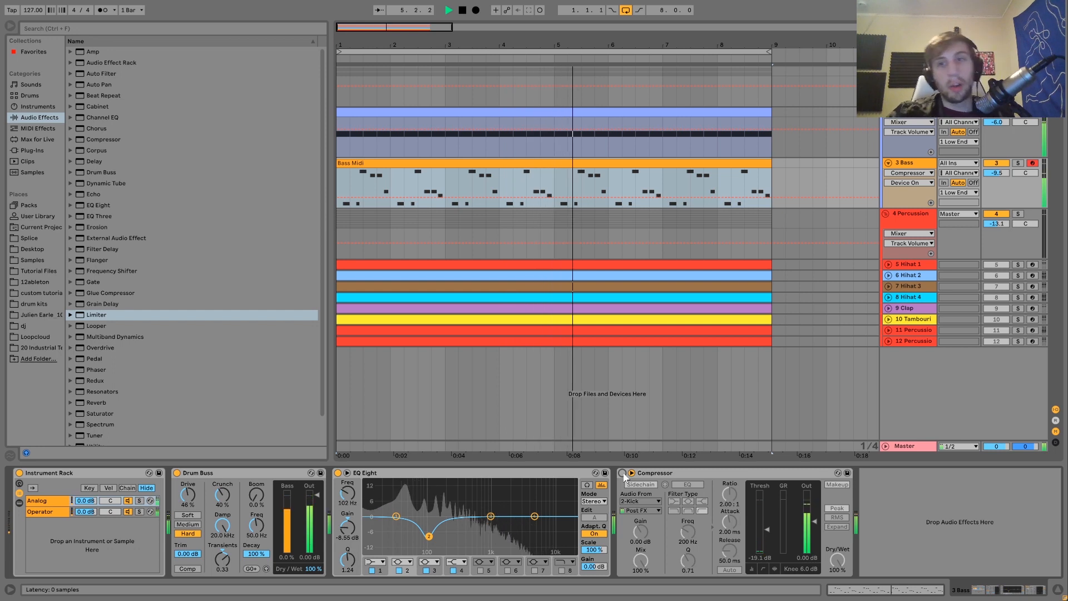
pyautogui.click(678, 406)
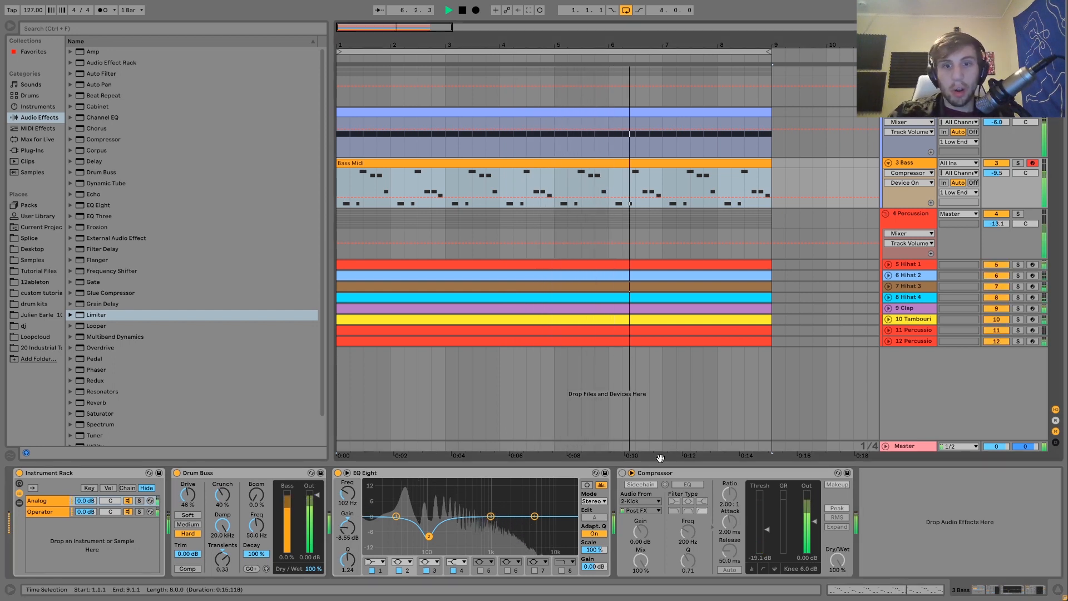
pyautogui.click(623, 473)
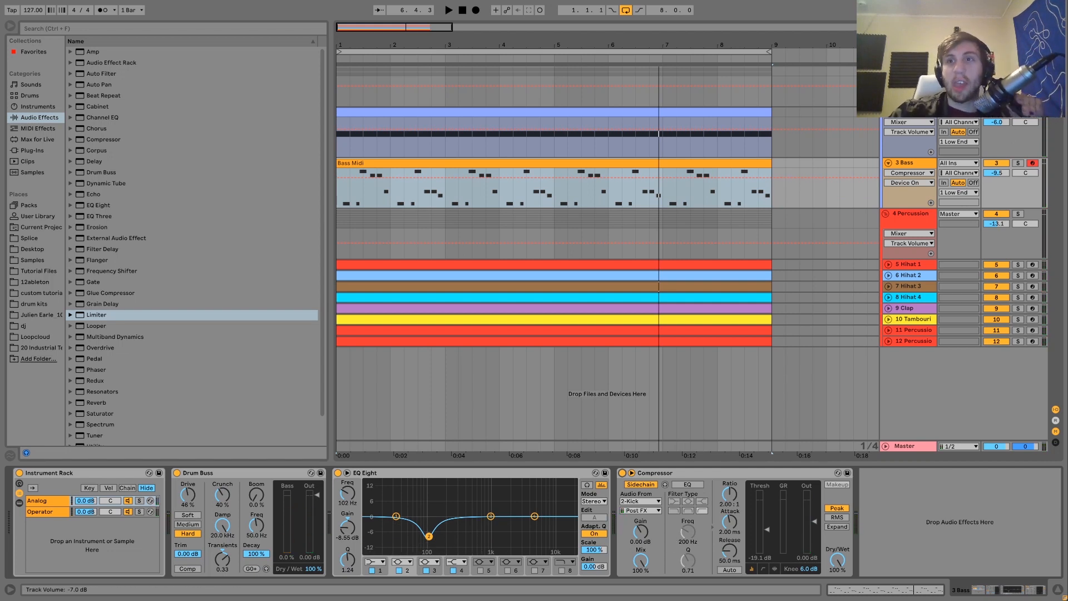
# Solo the Bass track and audition its sidechain ducking on its own from the start of the loop.
pyautogui.click(1018, 111)
pyautogui.click(1019, 164)
pyautogui.press('space')
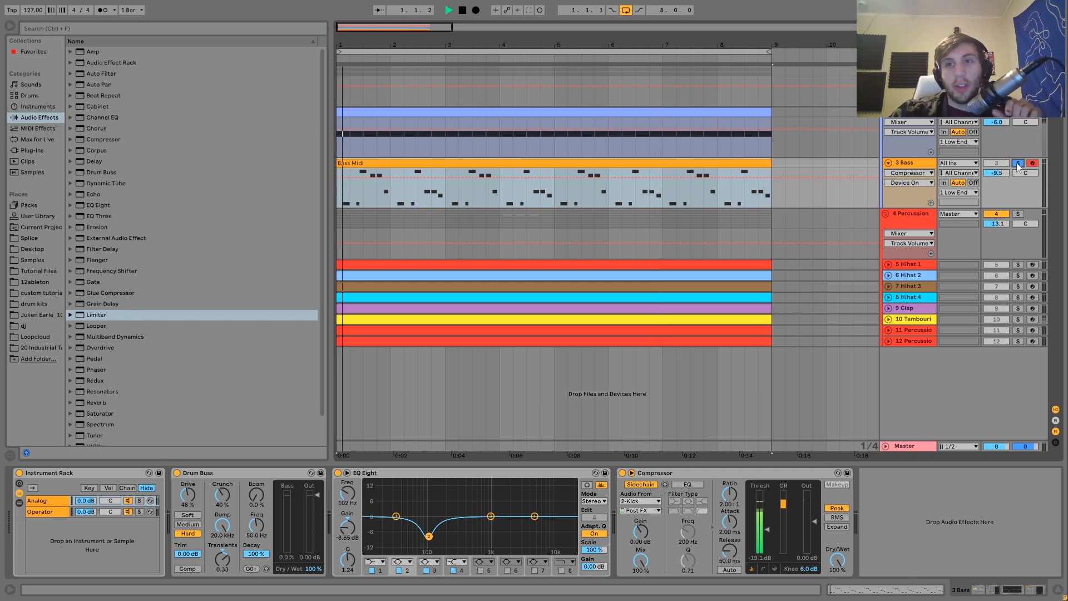
pyautogui.click(911, 163)
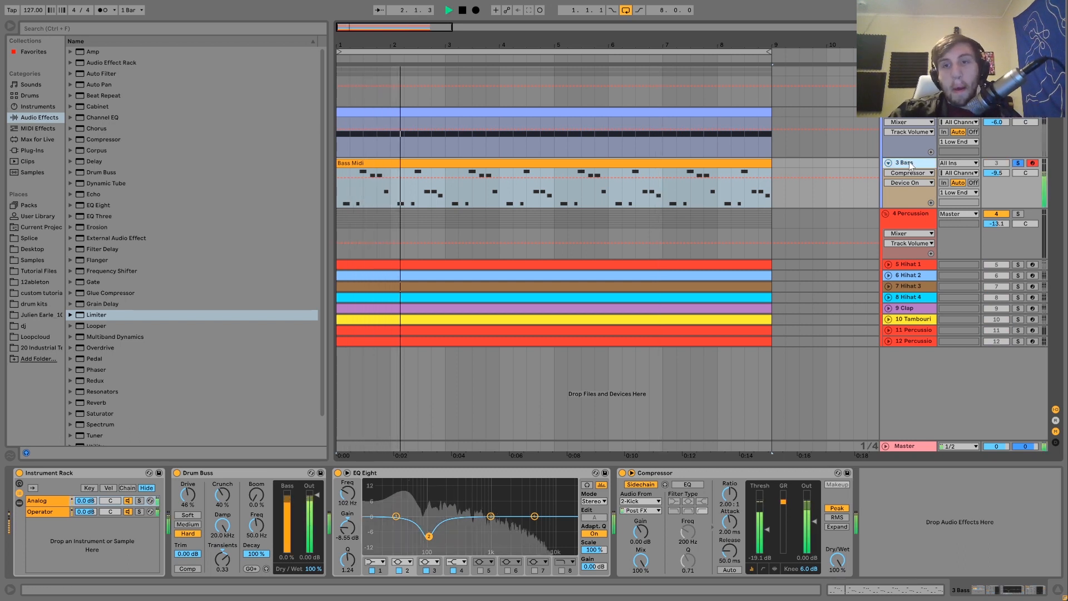
pyautogui.press('space')
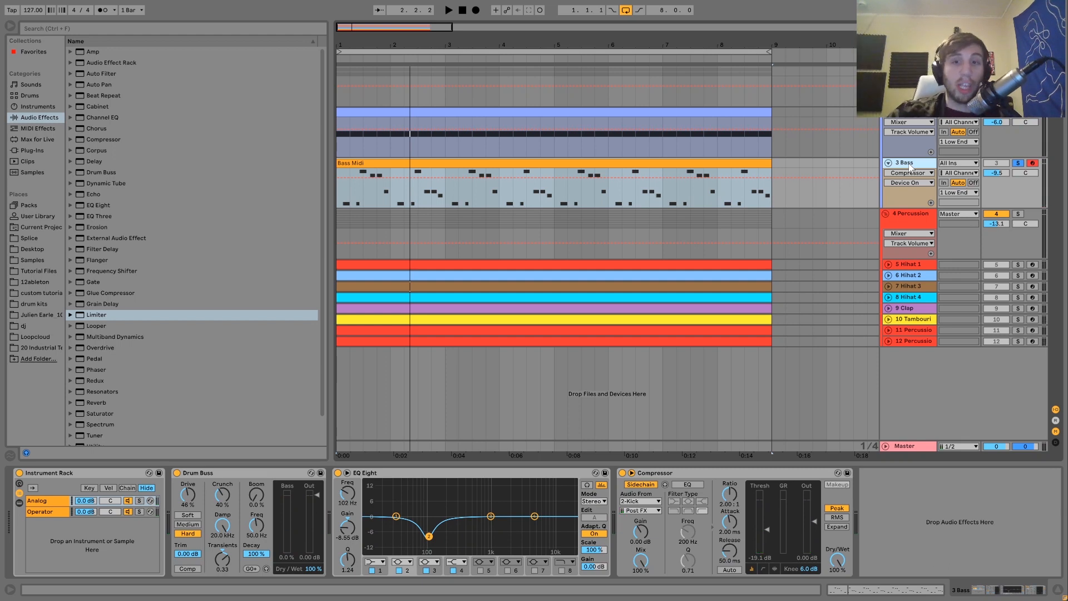
pyautogui.press('space')
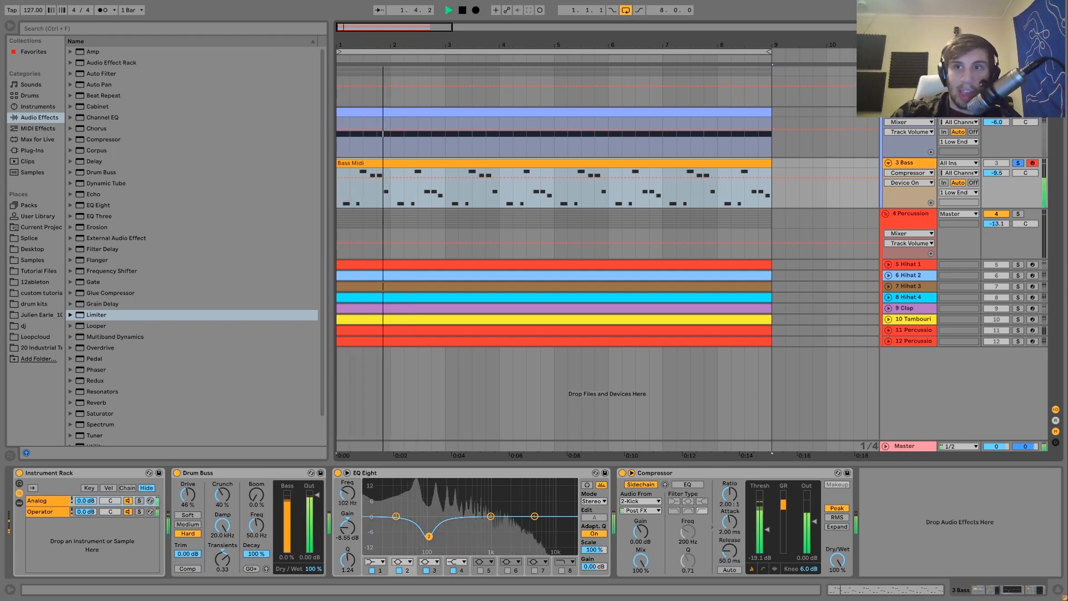
pyautogui.press('space')
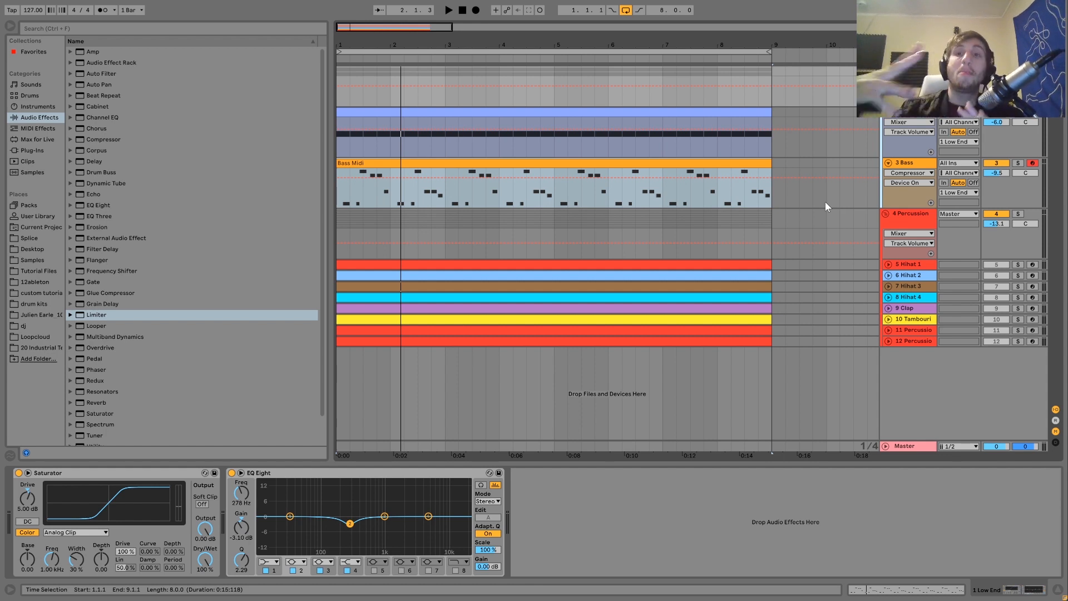
# Compare the Low End group with its Saturator and EQ Eight both bypassed and both active during playback.
pyautogui.click(918, 163)
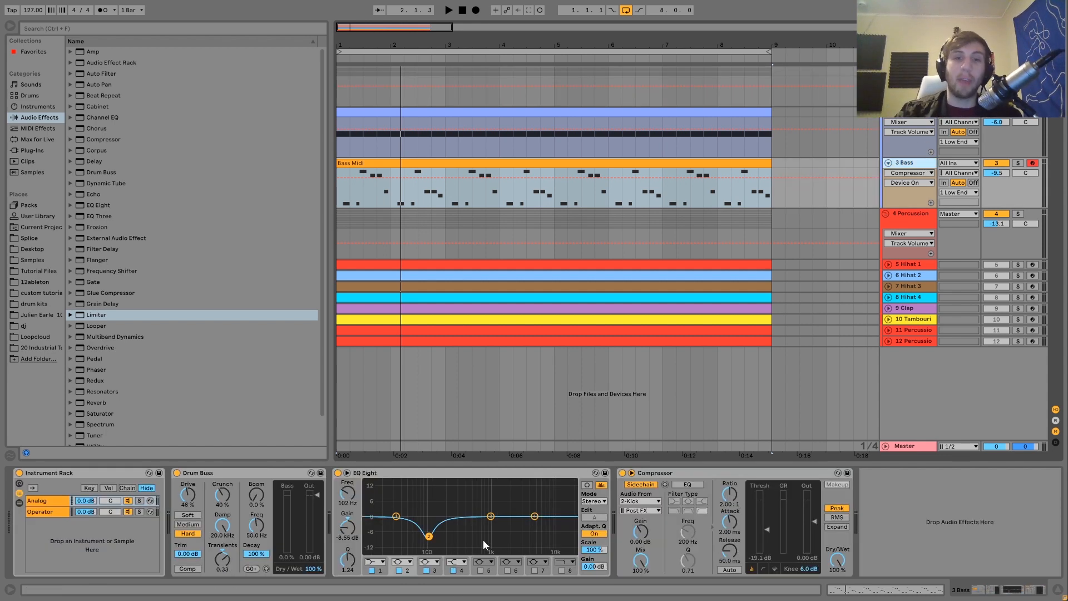
pyautogui.click(912, 71)
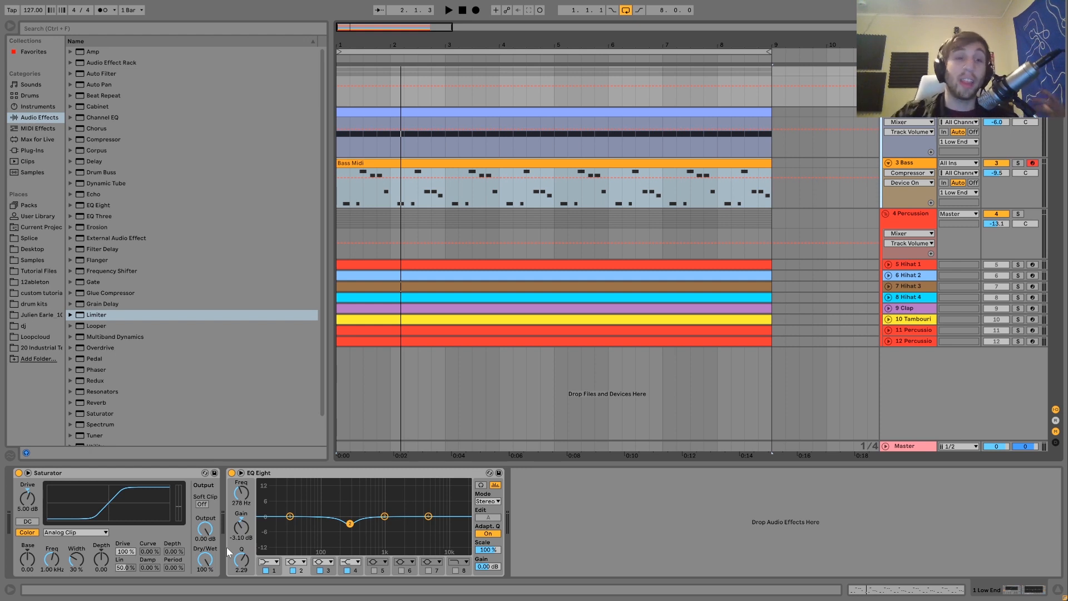
pyautogui.click(233, 473)
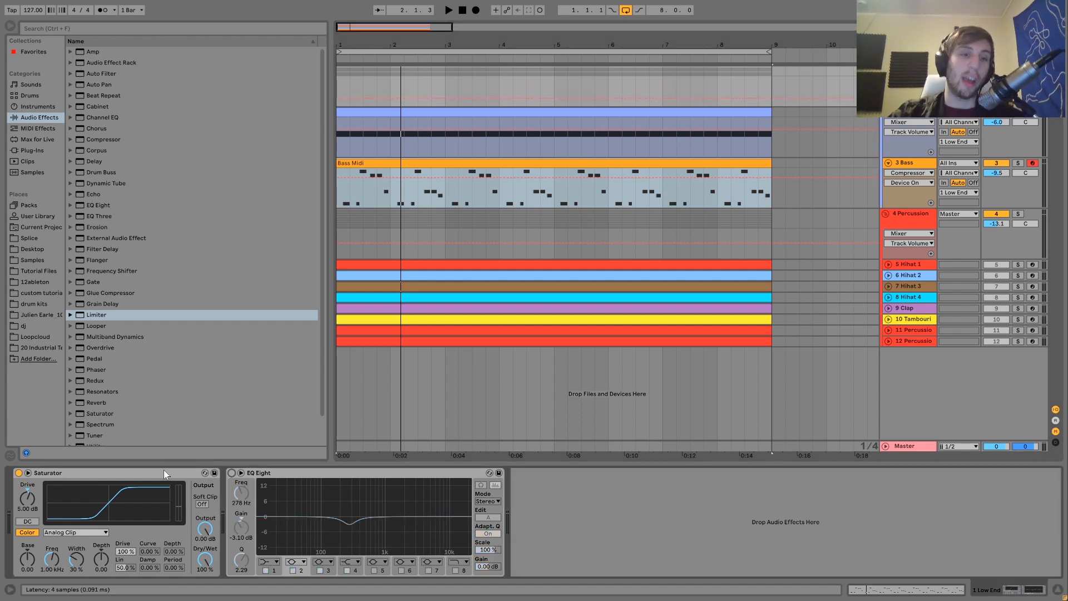
pyautogui.click(18, 473)
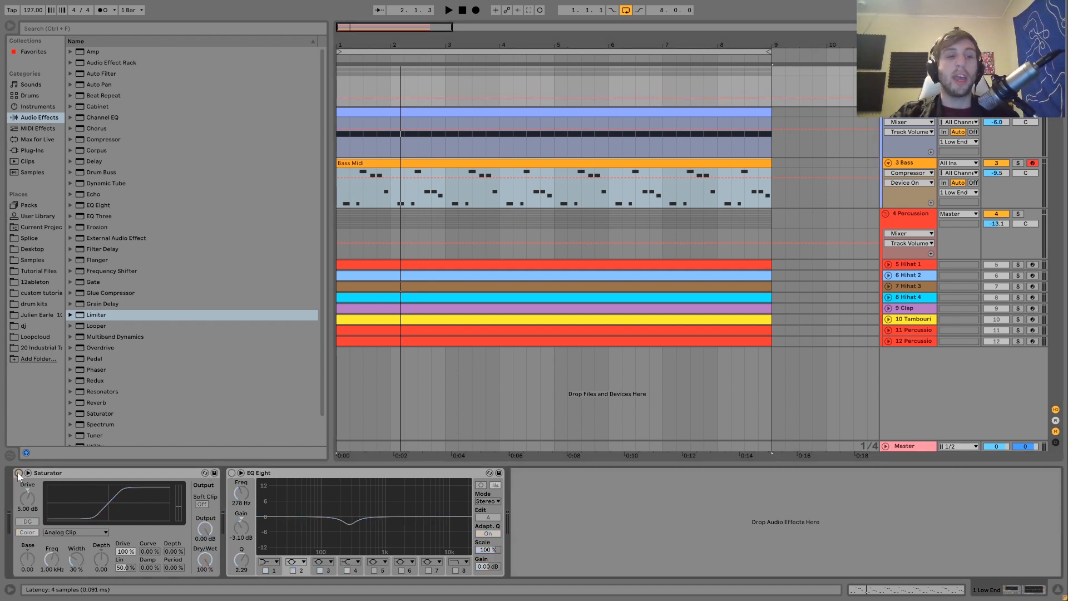
pyautogui.press('space')
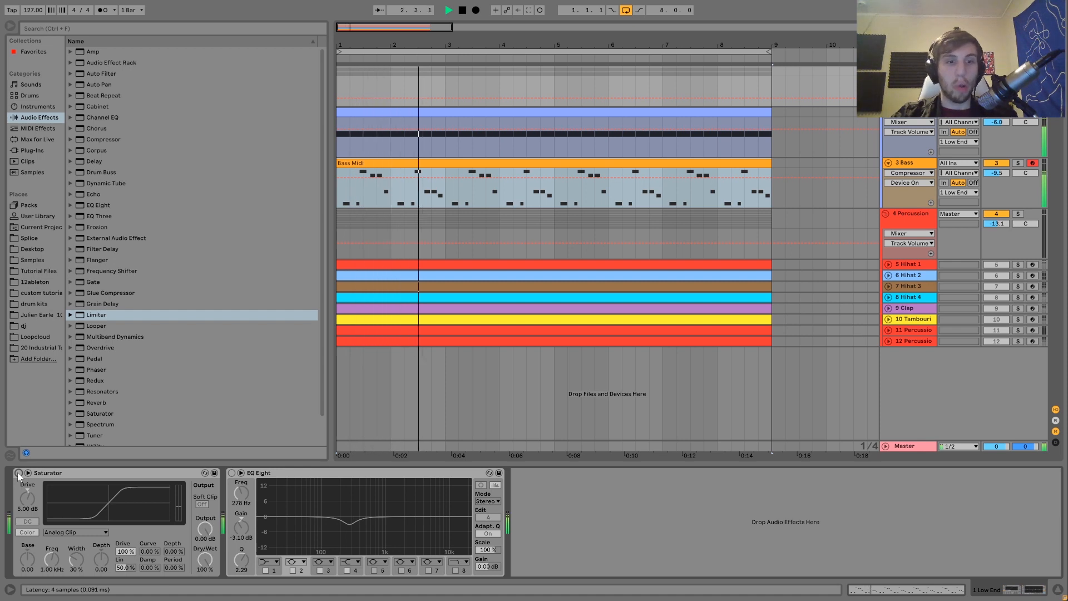
pyautogui.click(18, 474)
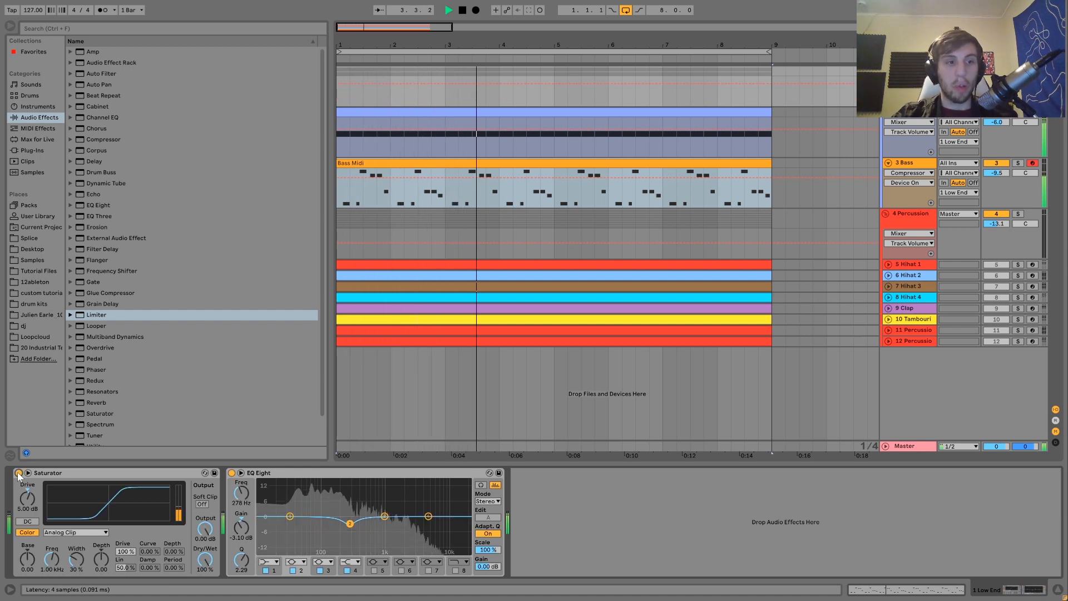
pyautogui.press('space')
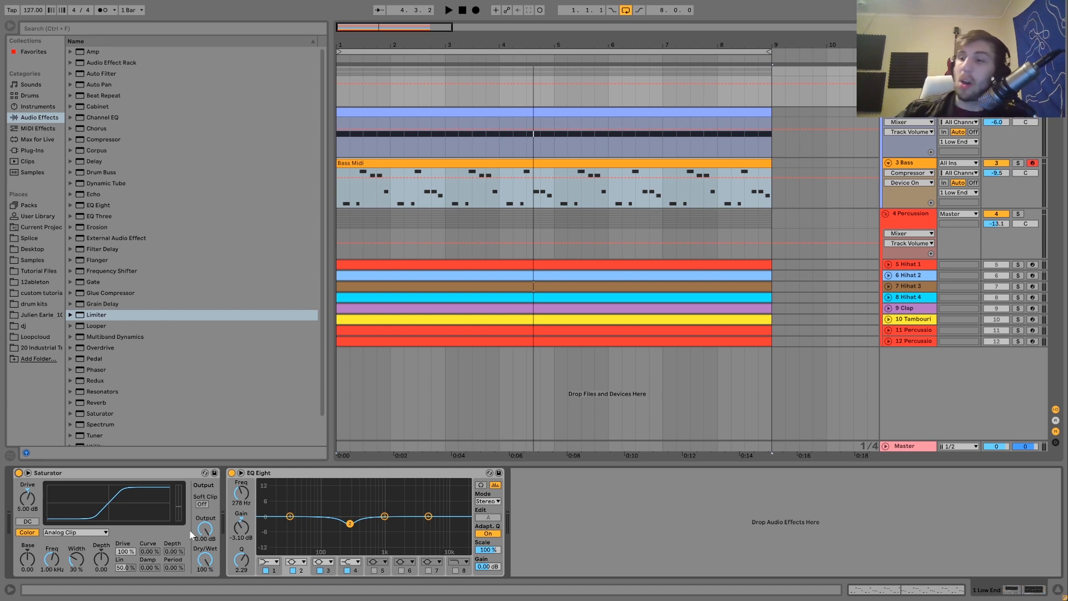
# Audition the Low End group's Saturator on its own by toggling it during playback.
pyautogui.click(18, 473)
pyautogui.press('space')
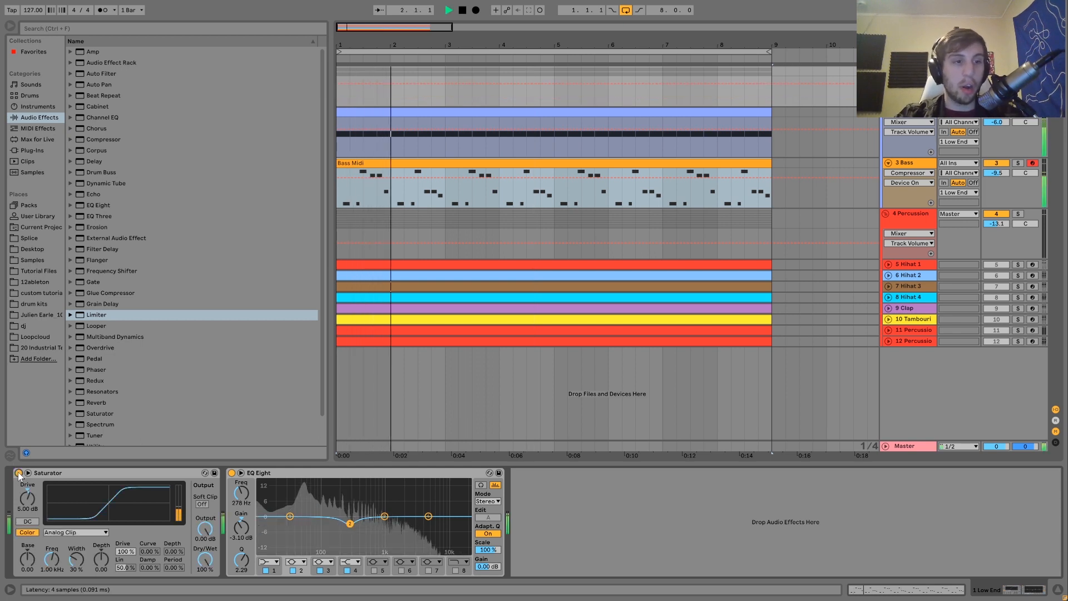
pyautogui.press('space')
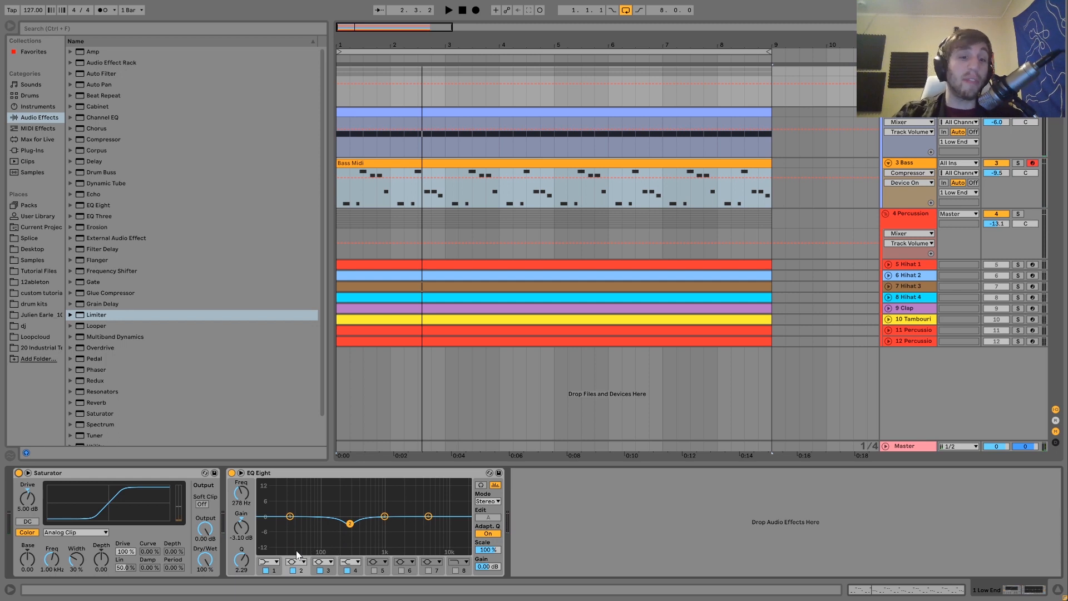
# Compare the Low End group with only its EQ Eight bypassed and active during playback.
pyautogui.press('space')
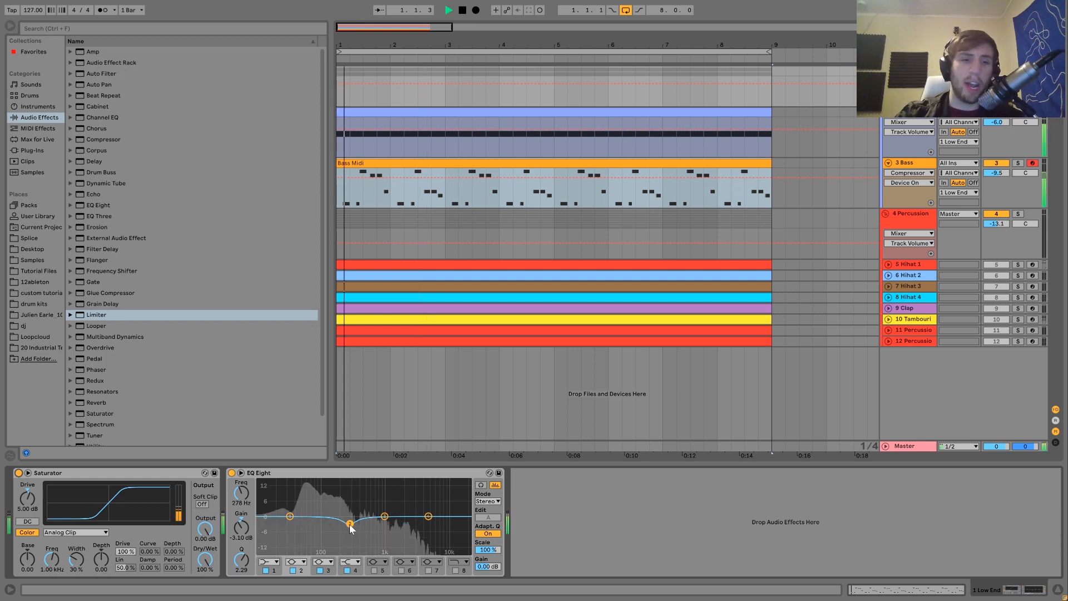
pyautogui.click(232, 473)
pyautogui.press('space')
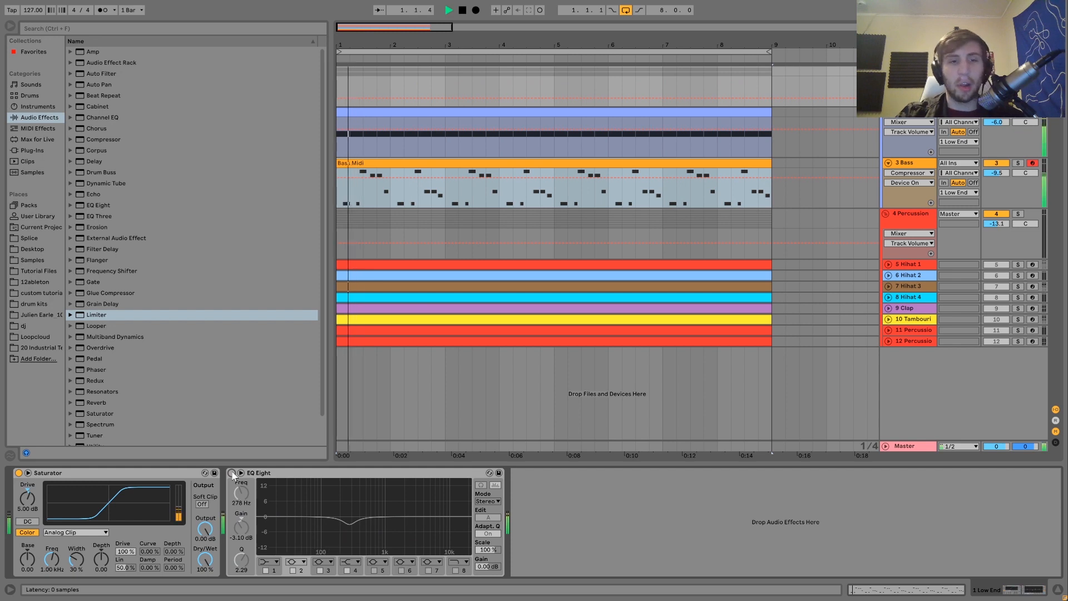
pyautogui.click(232, 473)
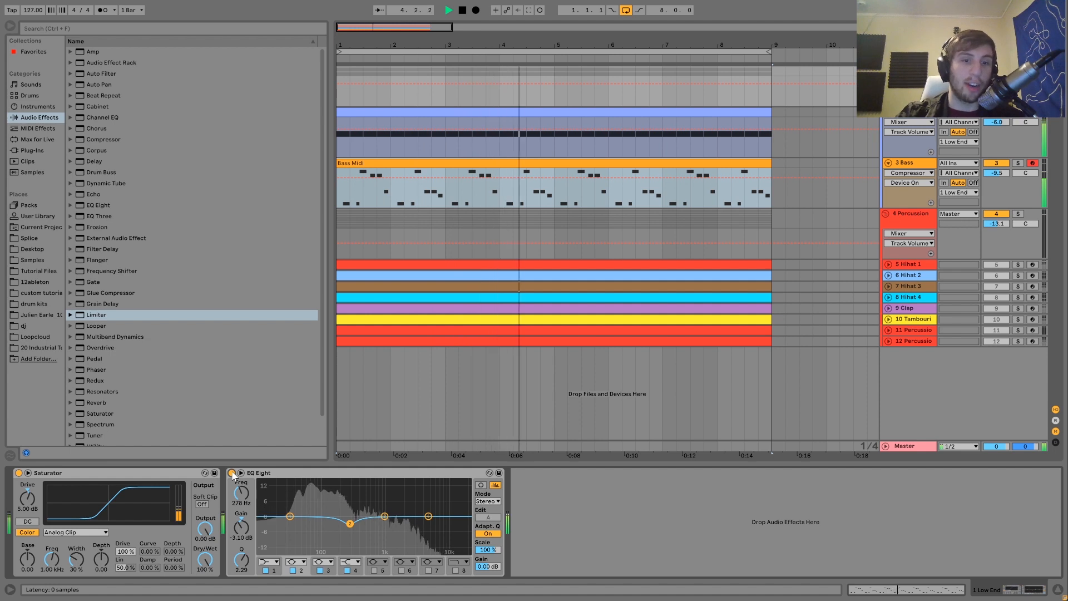
pyautogui.press('space')
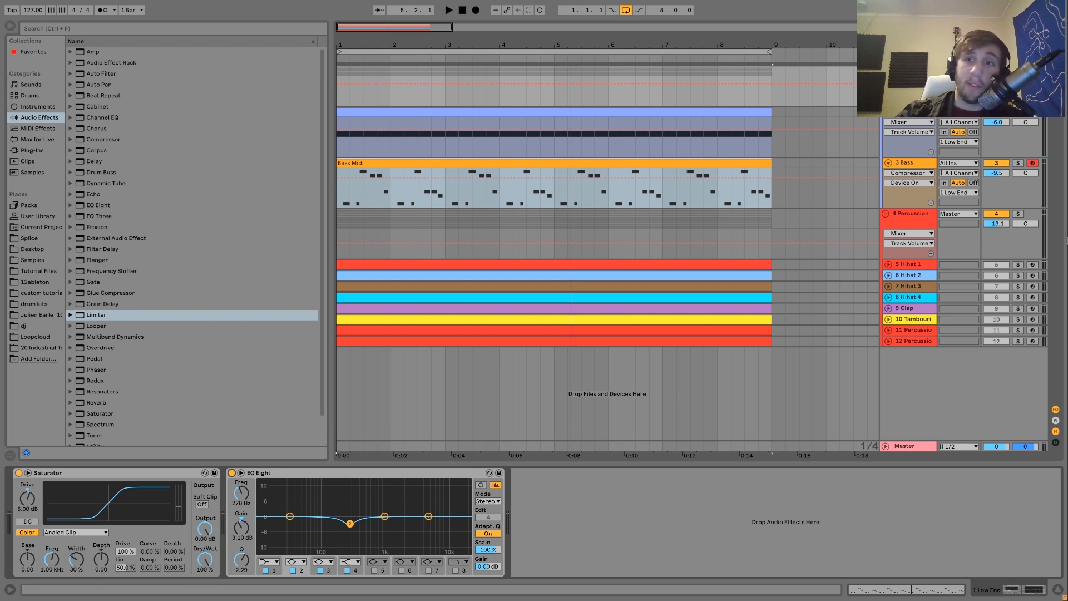
# Solo and unfold the Hihat 1 to Hihat 4 tracks, and play their patterns together.
pyautogui.click(911, 267)
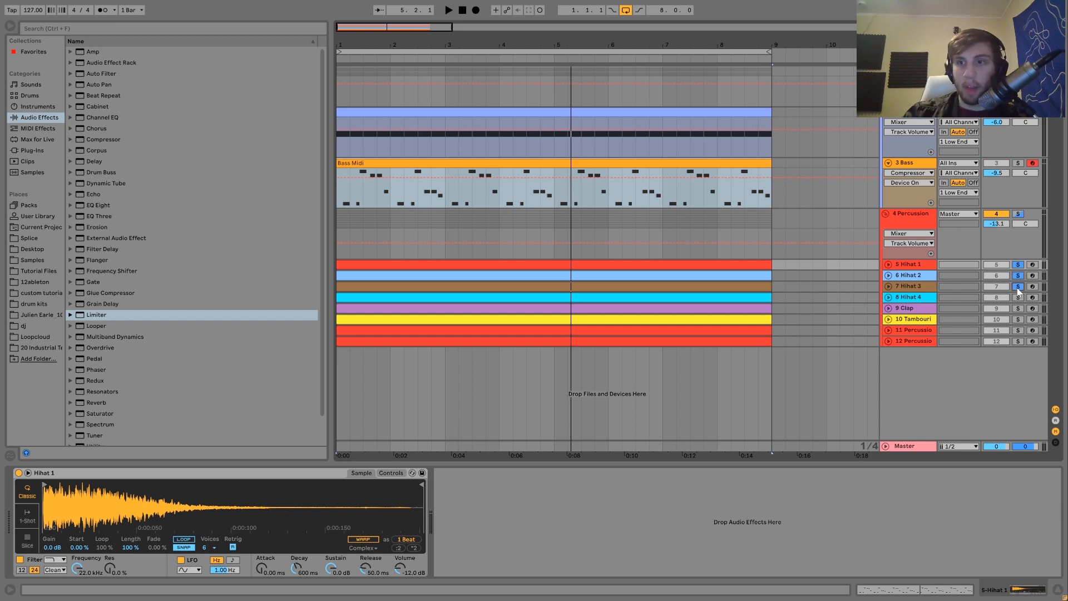
pyautogui.click(888, 298)
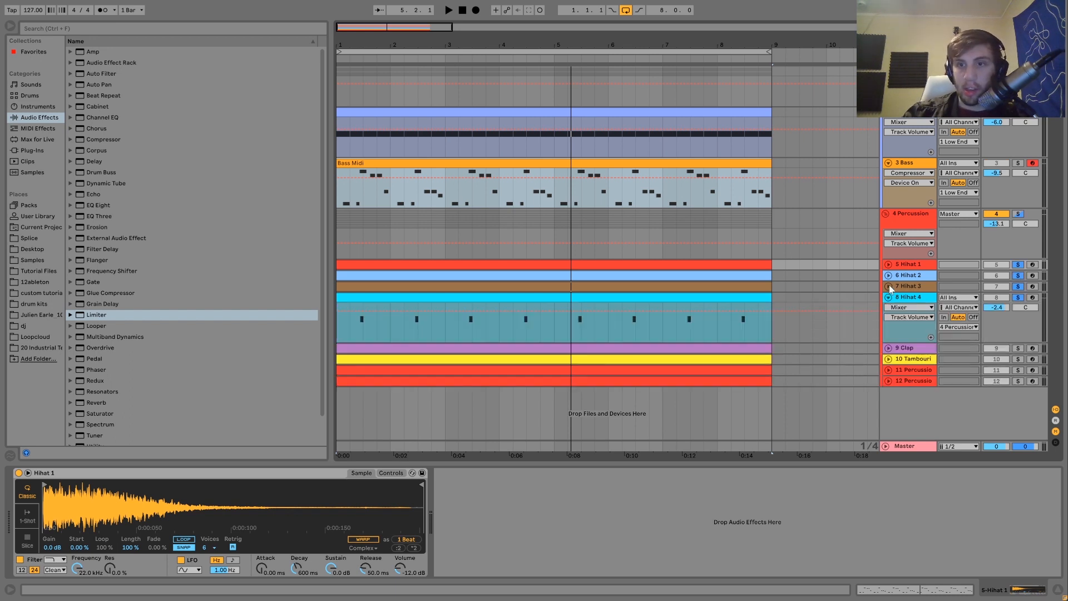
pyautogui.click(889, 286)
pyautogui.press('space')
pyautogui.click(889, 275)
pyautogui.click(889, 264)
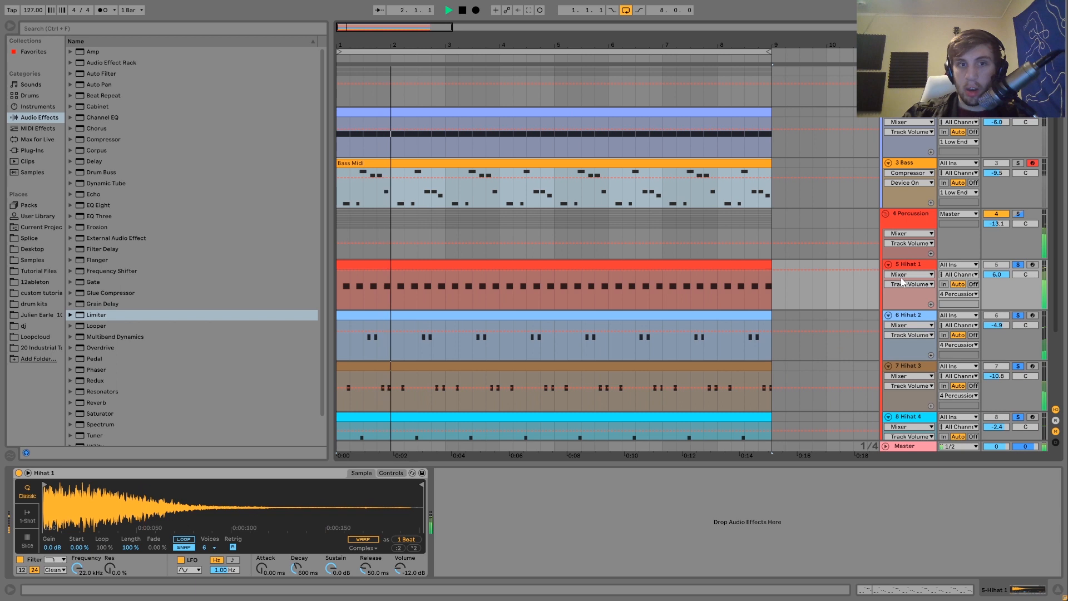
pyautogui.scroll(-3, 901, 277)
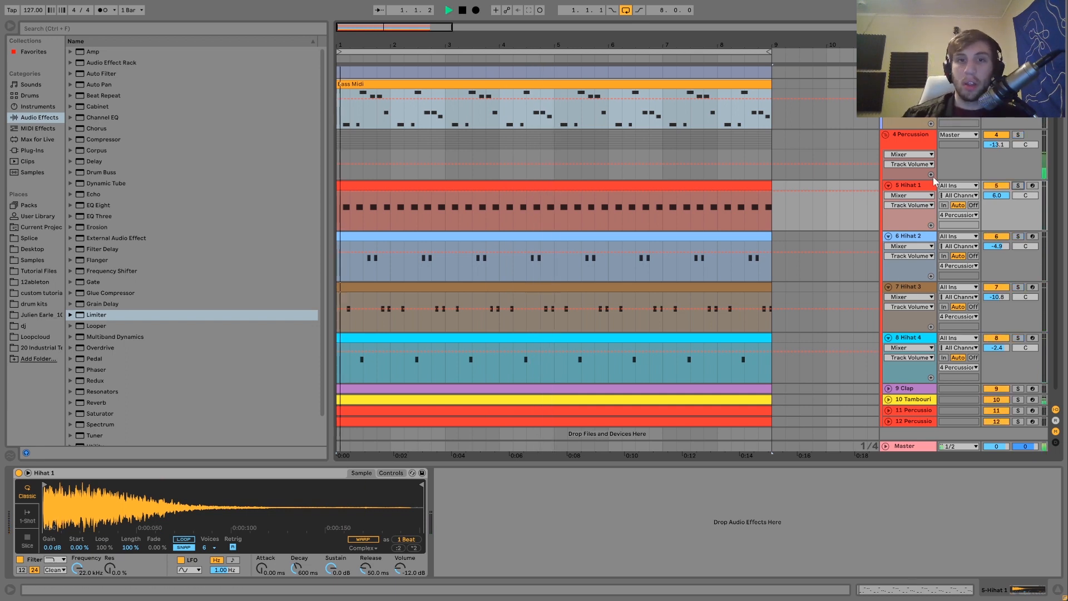
# Audition Hihat 4 soloed during playback, and add Hihat 3 and Hihat 2 to the solo.
pyautogui.click(1018, 186)
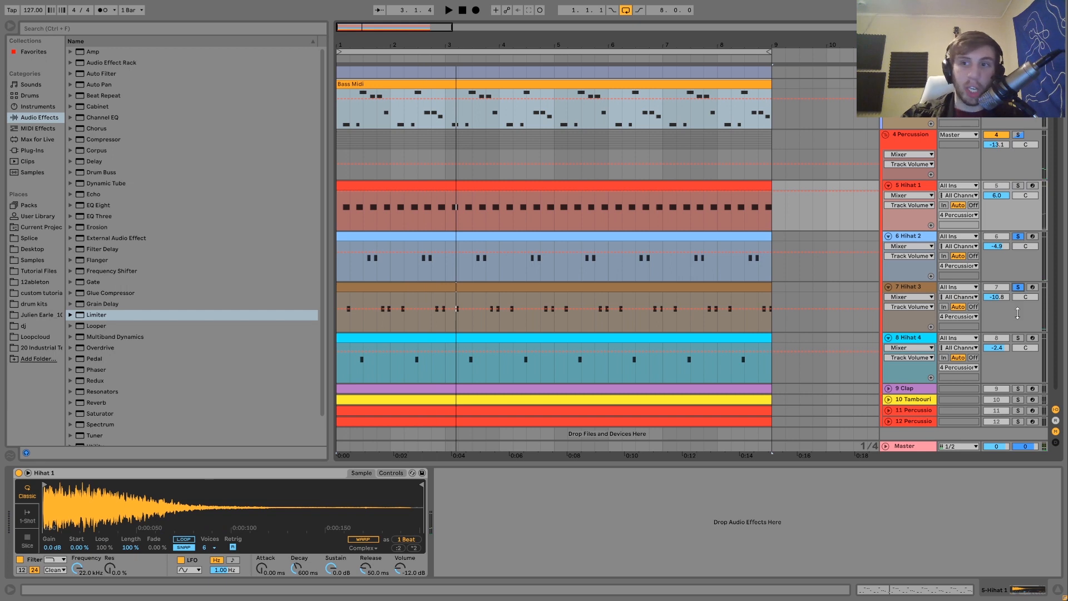
pyautogui.click(1018, 337)
pyautogui.press('space')
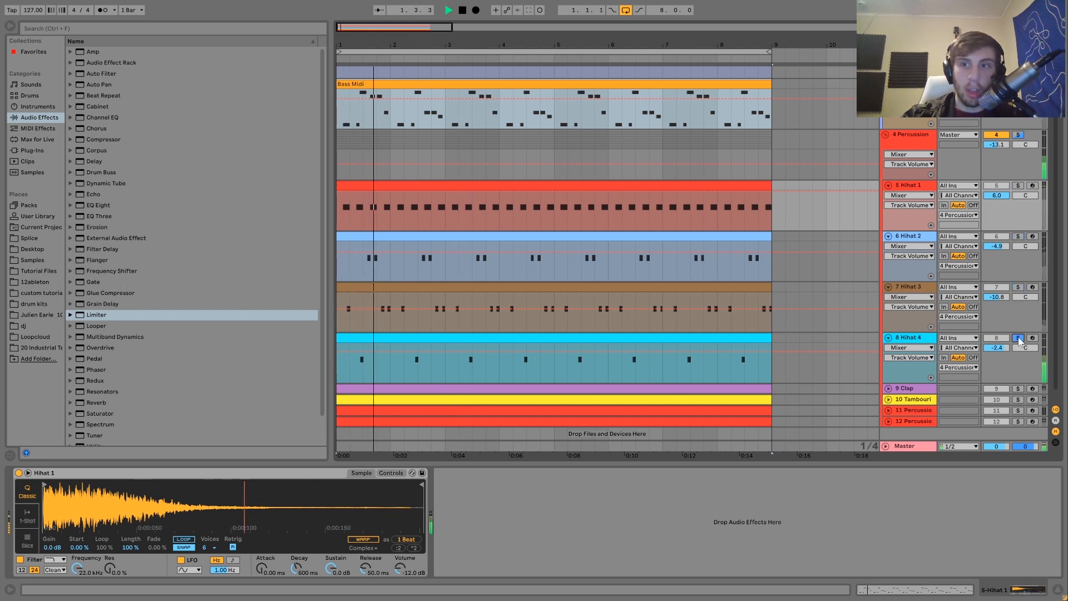
pyautogui.keyDown('ctrl'); pyautogui.click(1019, 287); pyautogui.keyUp('ctrl')
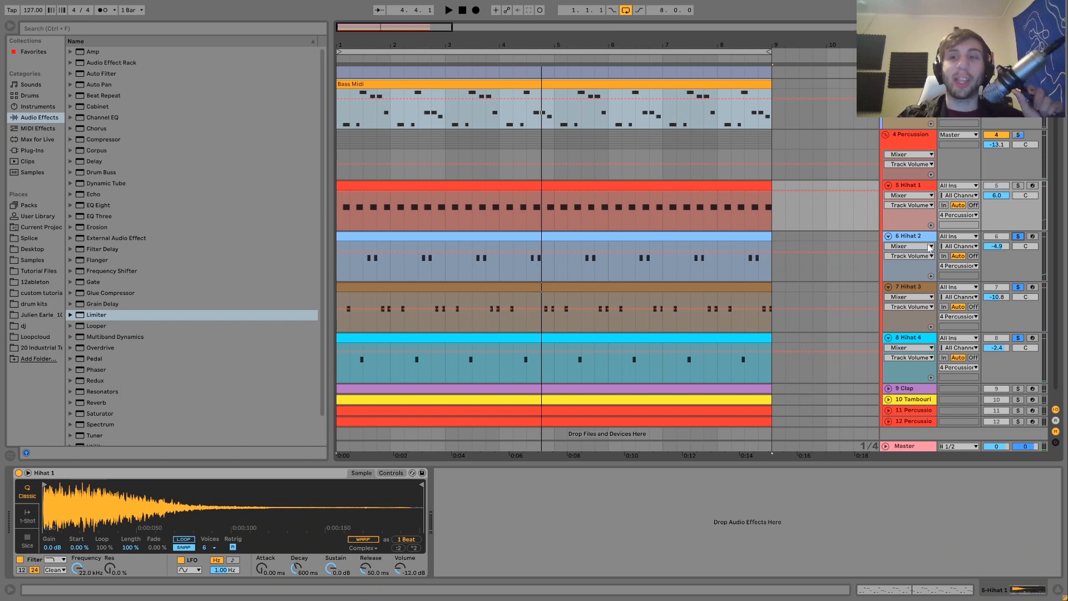
# Audition Hihat 1 soloed, layer in the solos of Hihat 2, 3 and 4, and replay all four together.
pyautogui.click(910, 239)
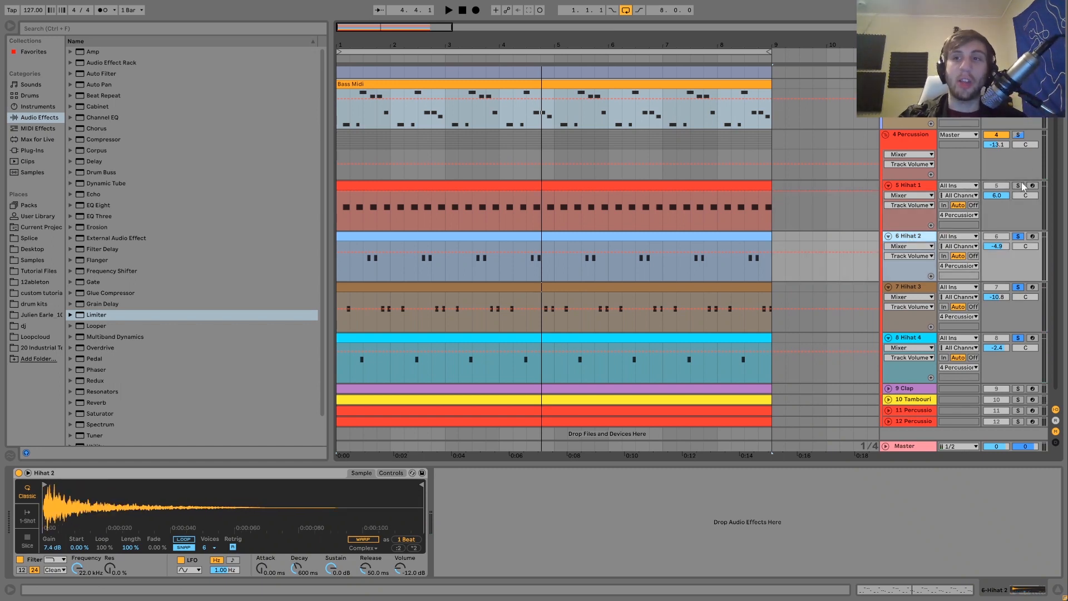
pyautogui.click(1001, 225)
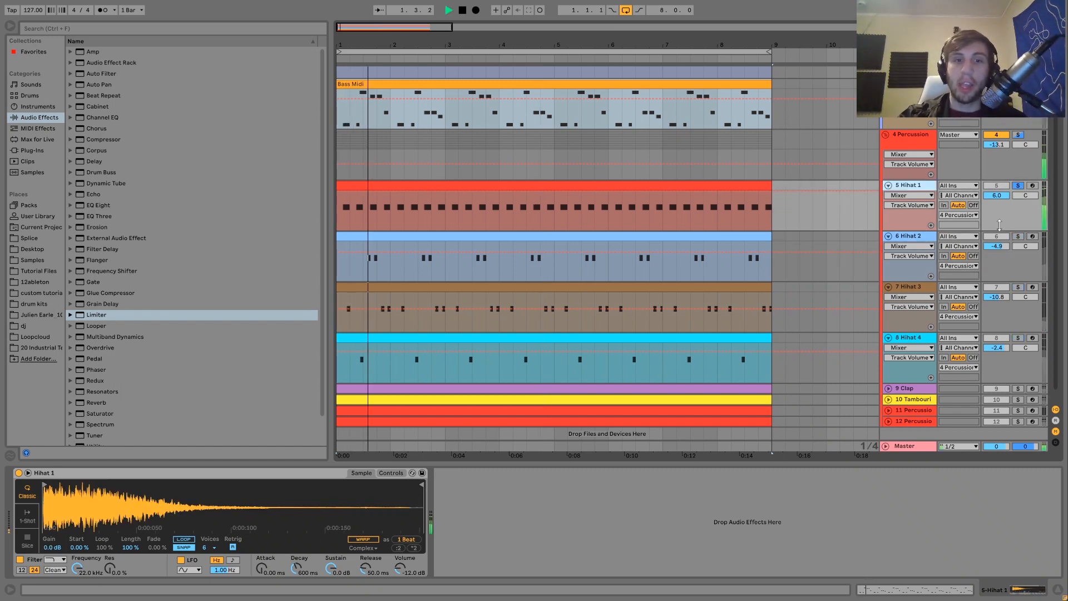
pyautogui.click(1018, 236)
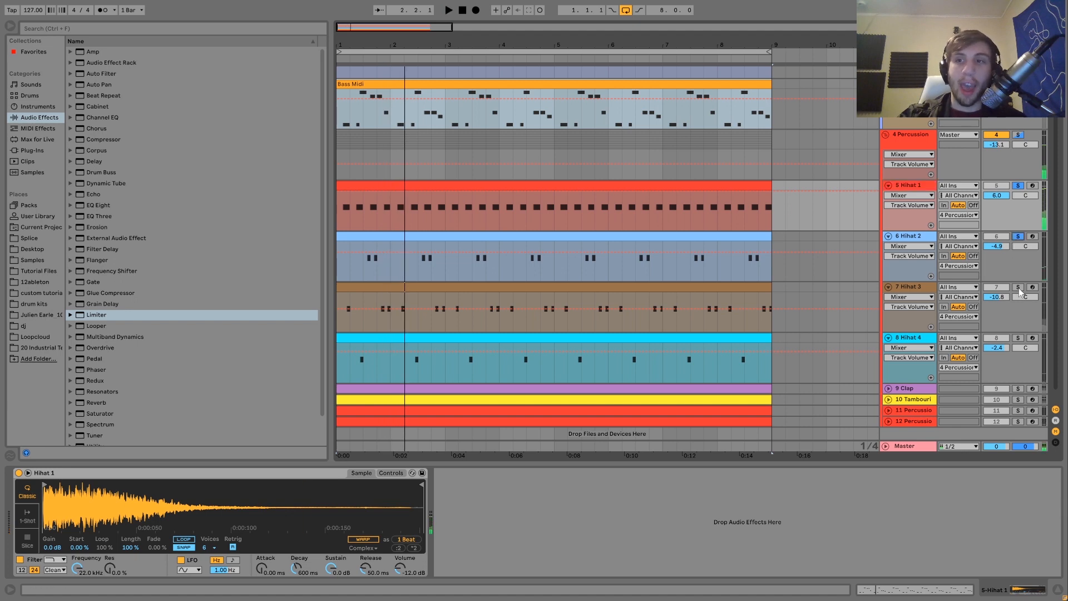
pyautogui.click(1019, 338)
pyautogui.press('space')
pyautogui.click(923, 341)
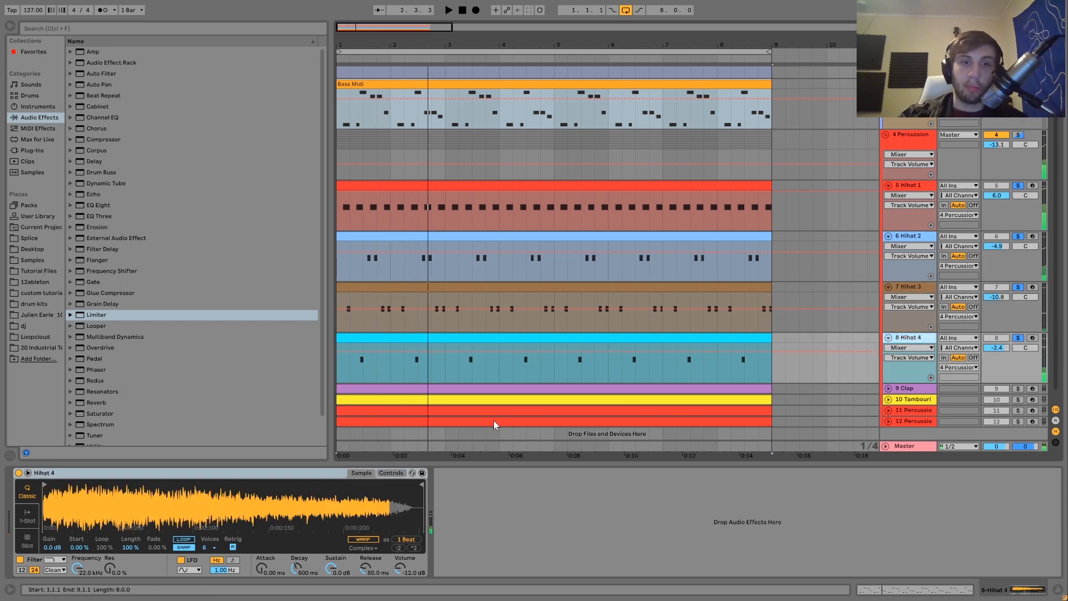
pyautogui.press('space')
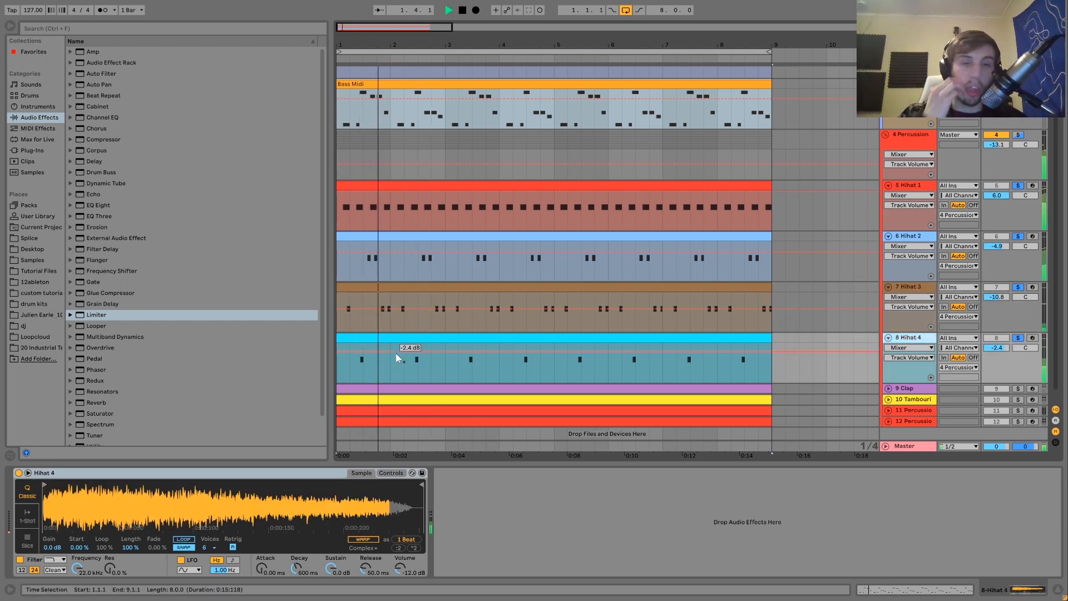
# Clear the hi-hat solos and play the full loop with every track audible.
pyautogui.press('space')
pyautogui.click(1018, 338)
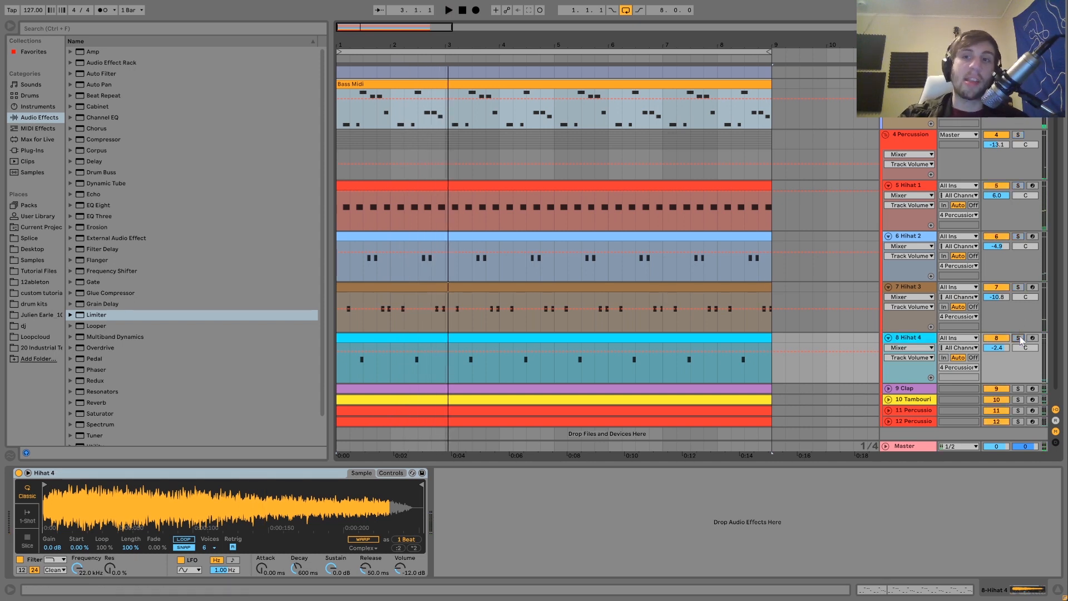
pyautogui.scroll(3, 900, 148)
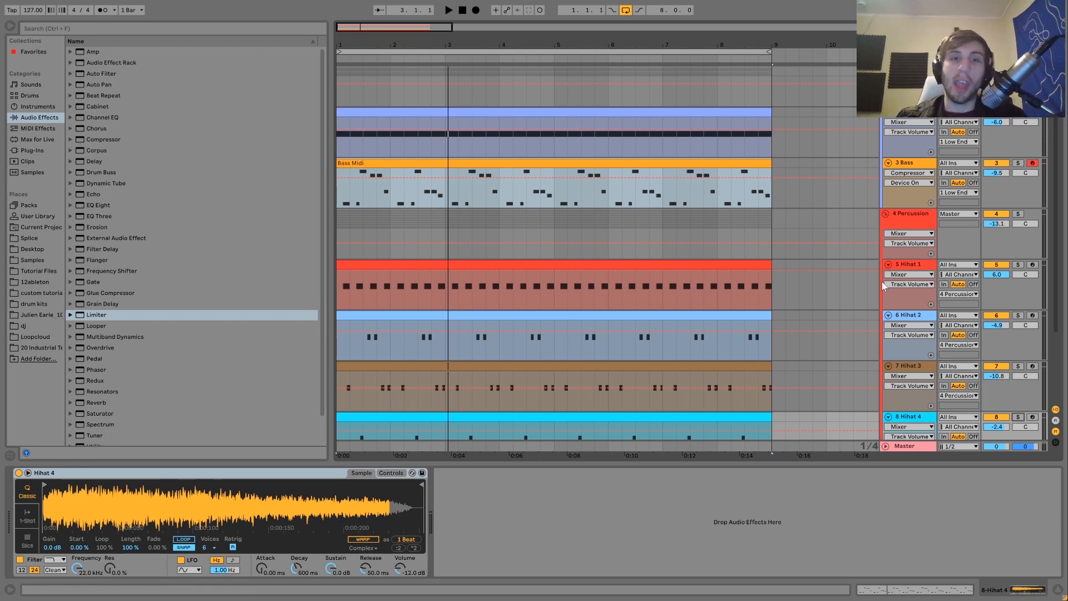
pyautogui.press('space')
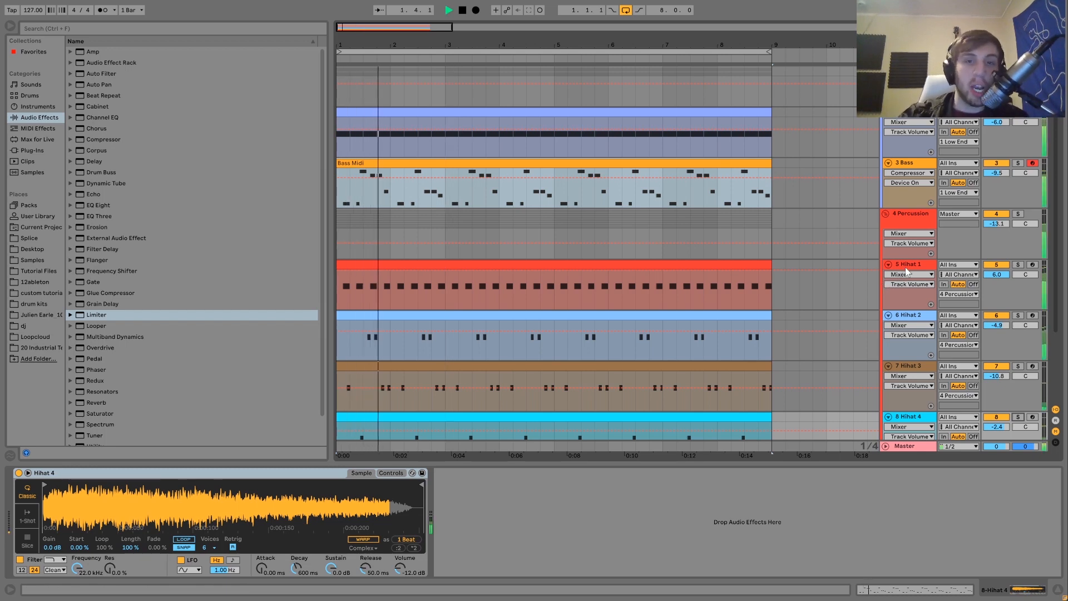
pyautogui.scroll(-3, 904, 276)
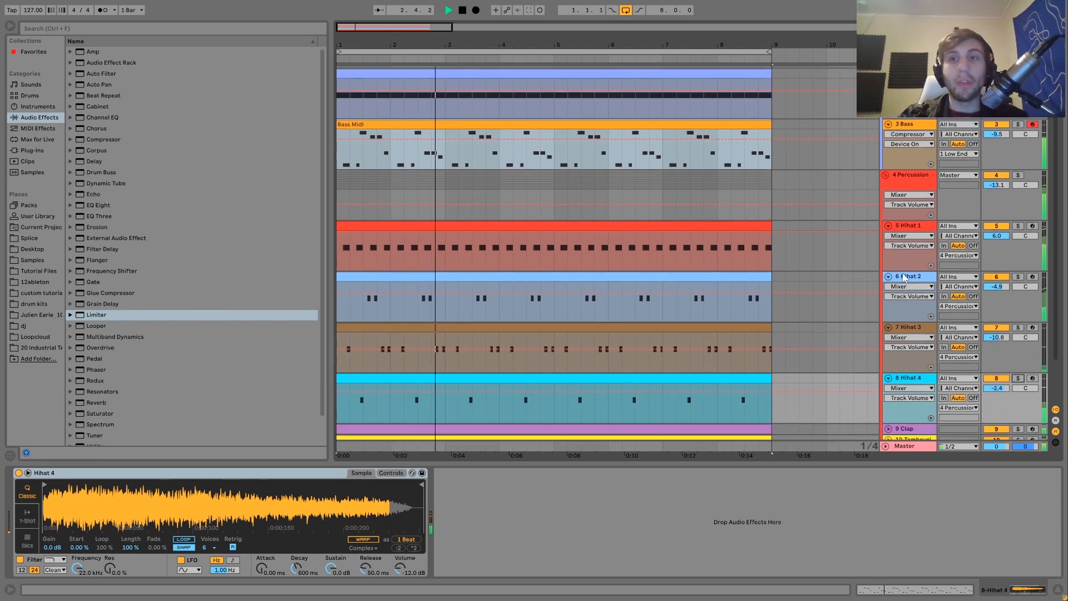
pyautogui.scroll(-1, 904, 277)
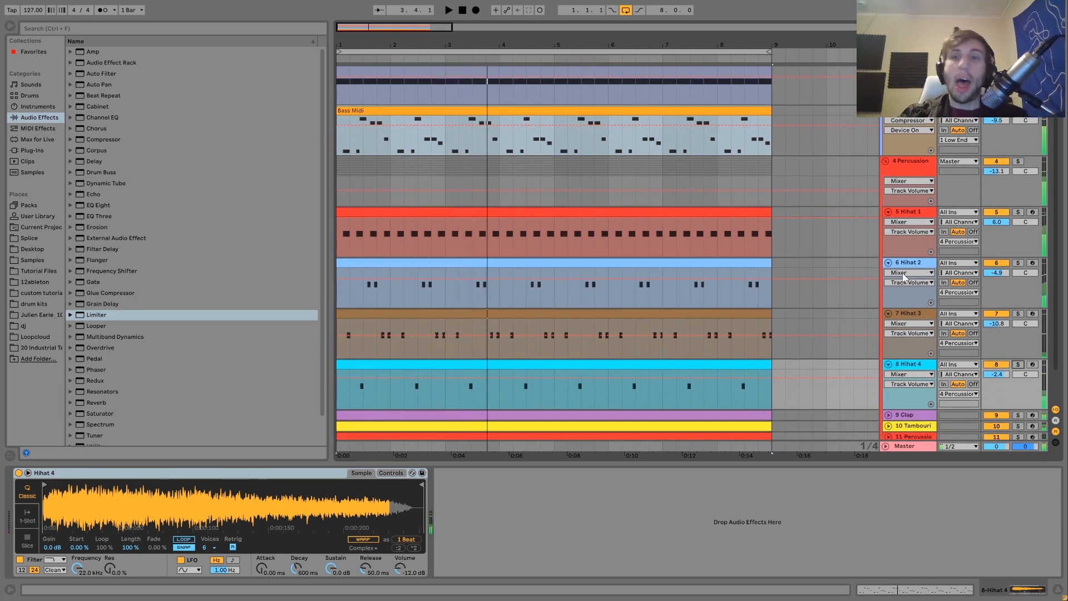
# Solo Hihat 1 and play the loop from the start, adding Hihat 2, 3 and 4 to the solo.
pyautogui.click(923, 214)
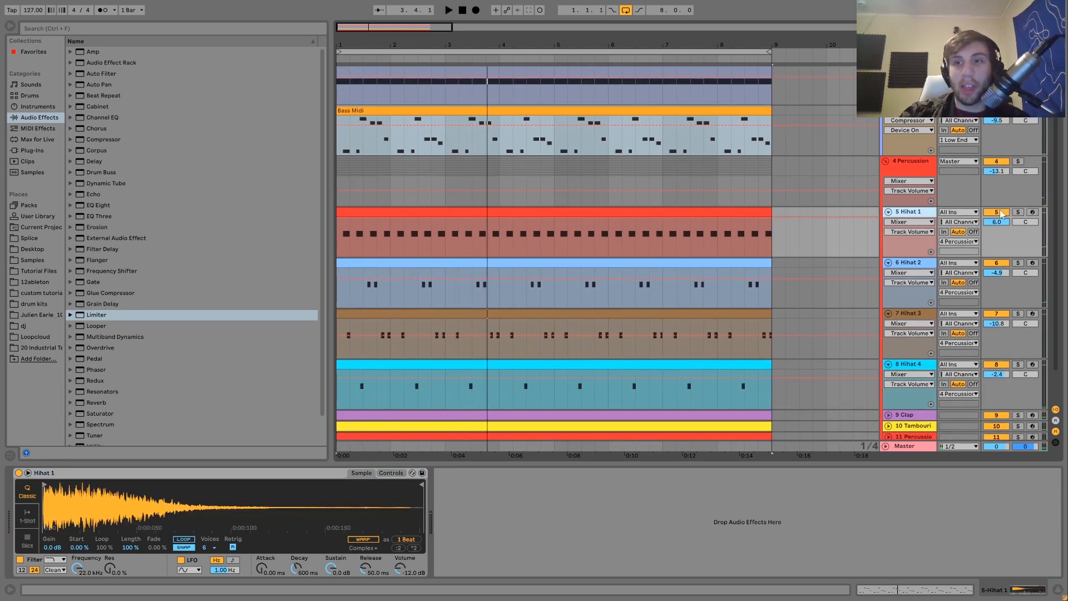
pyautogui.click(1018, 212)
pyautogui.scroll(-1, 1021, 219)
pyautogui.press('space')
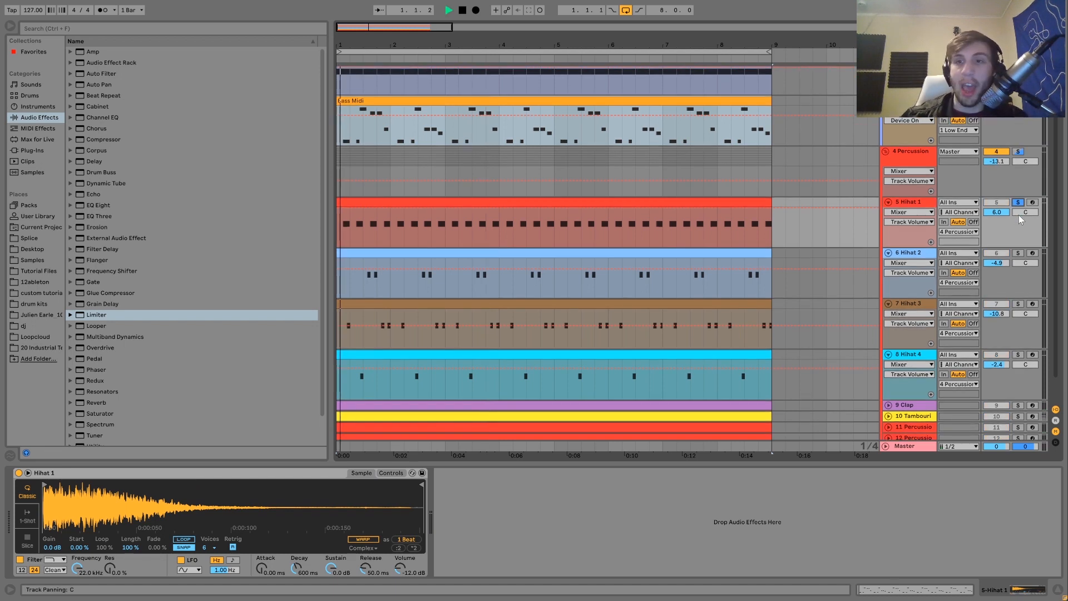
pyautogui.keyDown('ctrl'); pyautogui.click(1018, 253); pyautogui.keyUp('ctrl')
pyautogui.keyDown('ctrl'); pyautogui.click(1019, 304); pyautogui.keyUp('ctrl')
pyautogui.keyDown('ctrl'); pyautogui.click(1018, 355); pyautogui.keyUp('ctrl')
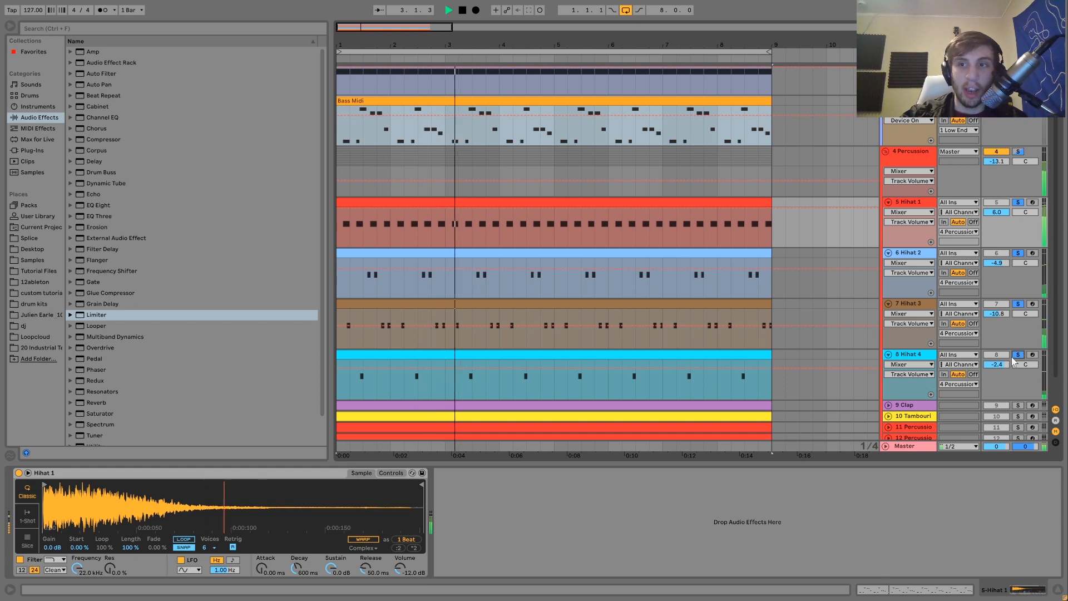
pyautogui.scroll(-3, 945, 364)
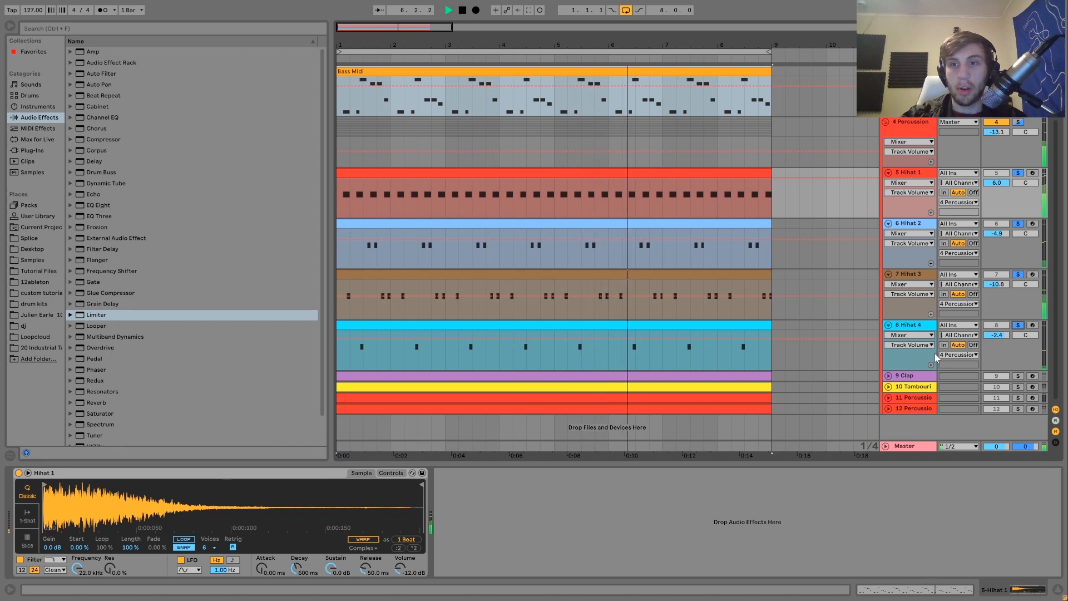
# Unfold the Clap track and audition it soloed.
pyautogui.click(917, 376)
pyautogui.click(917, 375)
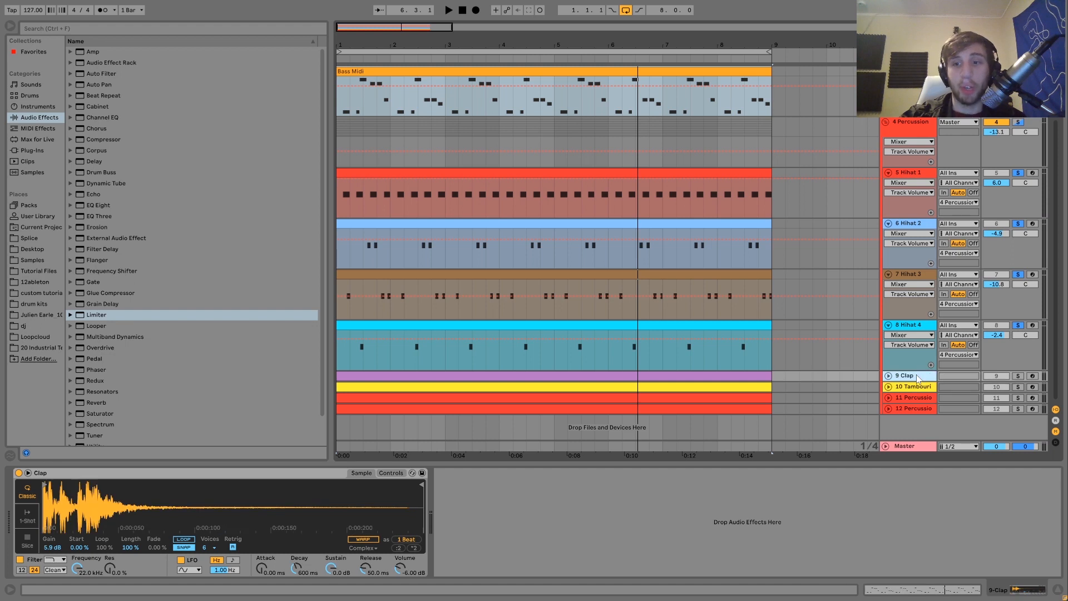
pyautogui.doubleClick(917, 375)
pyautogui.click(1018, 376)
pyautogui.press('space')
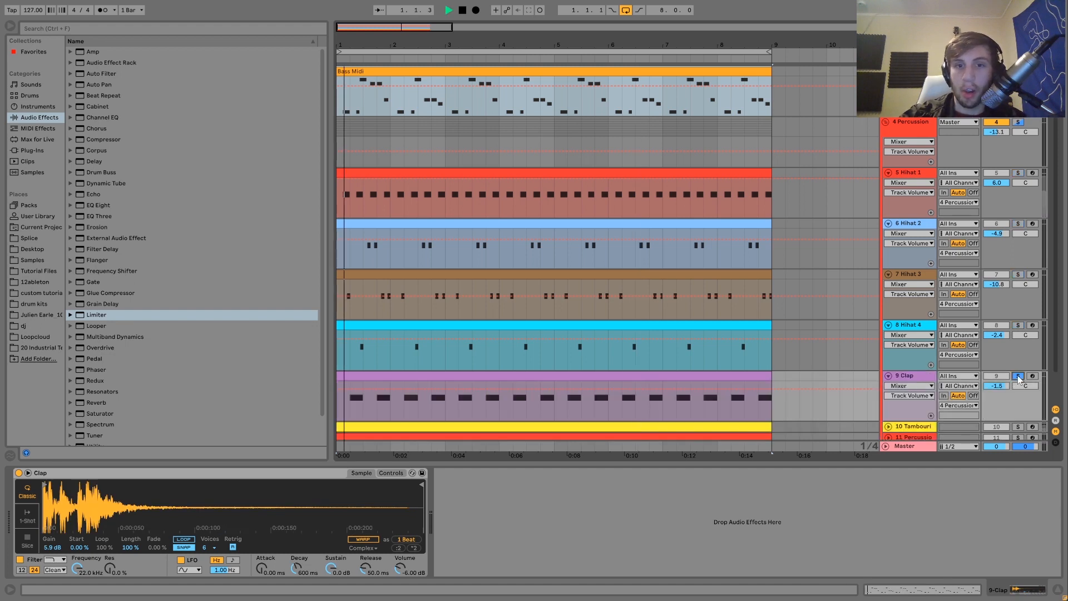
pyautogui.scroll(-2, 912, 347)
pyautogui.click(910, 340)
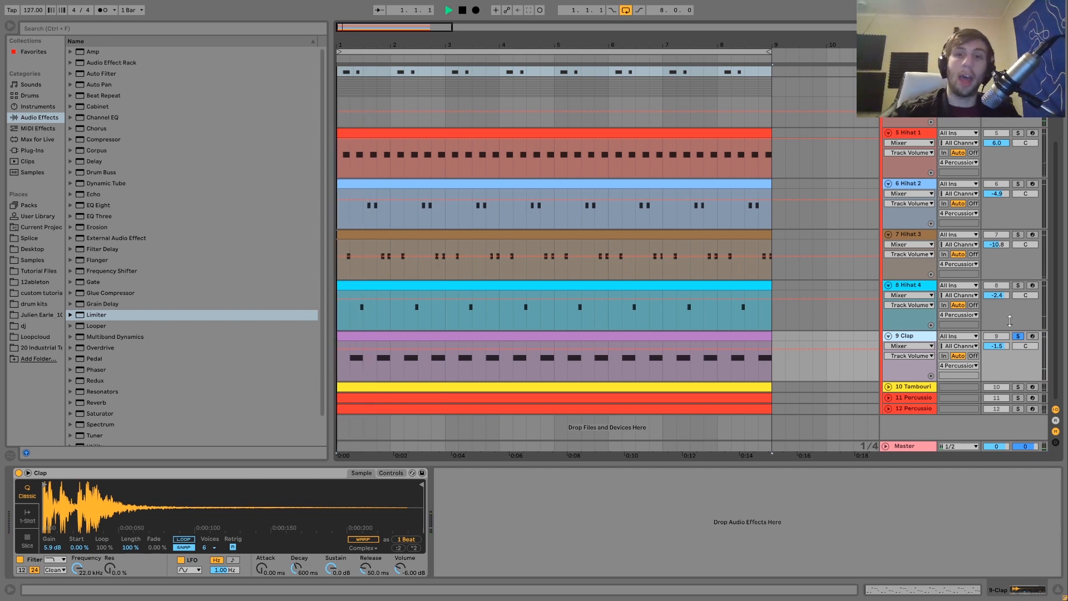
# Clear the Clap solo and listen to the clap within the full loop.
pyautogui.click(1018, 337)
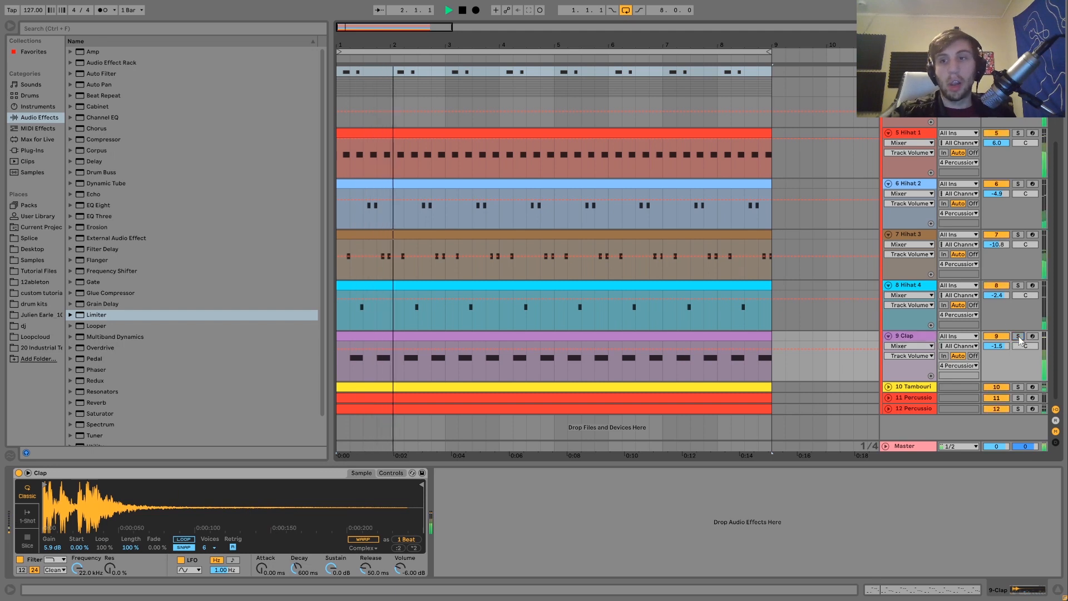
pyautogui.click(911, 338)
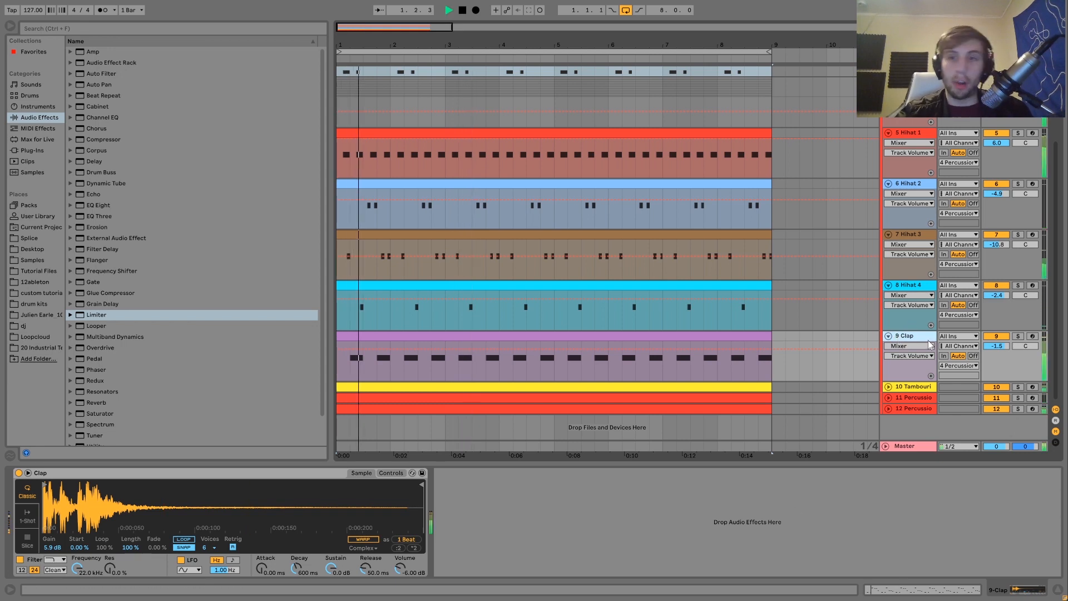
pyautogui.press('space')
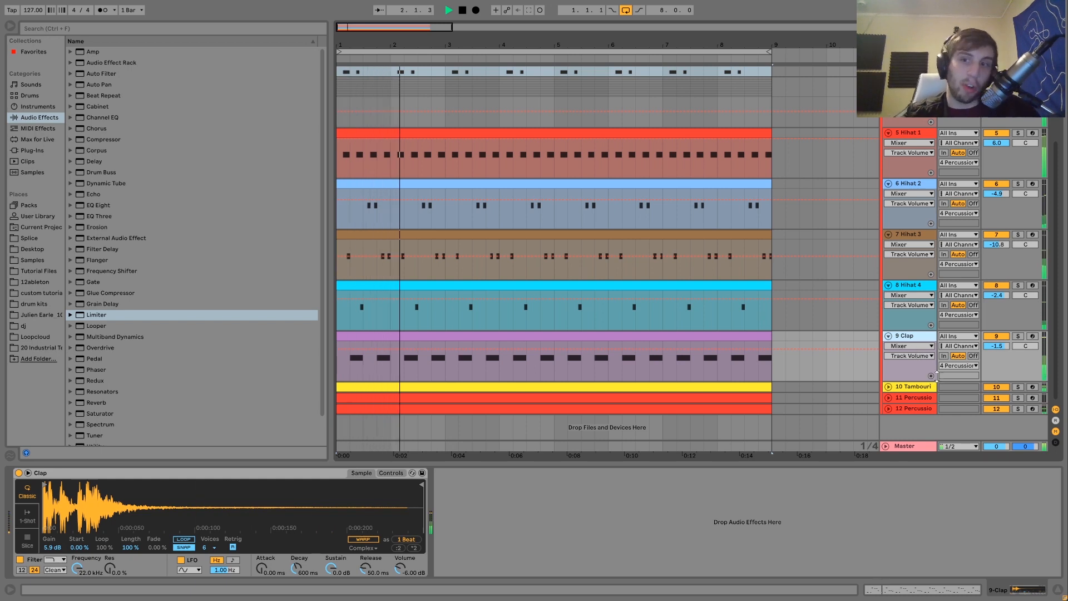
pyautogui.press('space')
# Unfold the Tambourine track and play its pattern soloed.
pyautogui.click(916, 388)
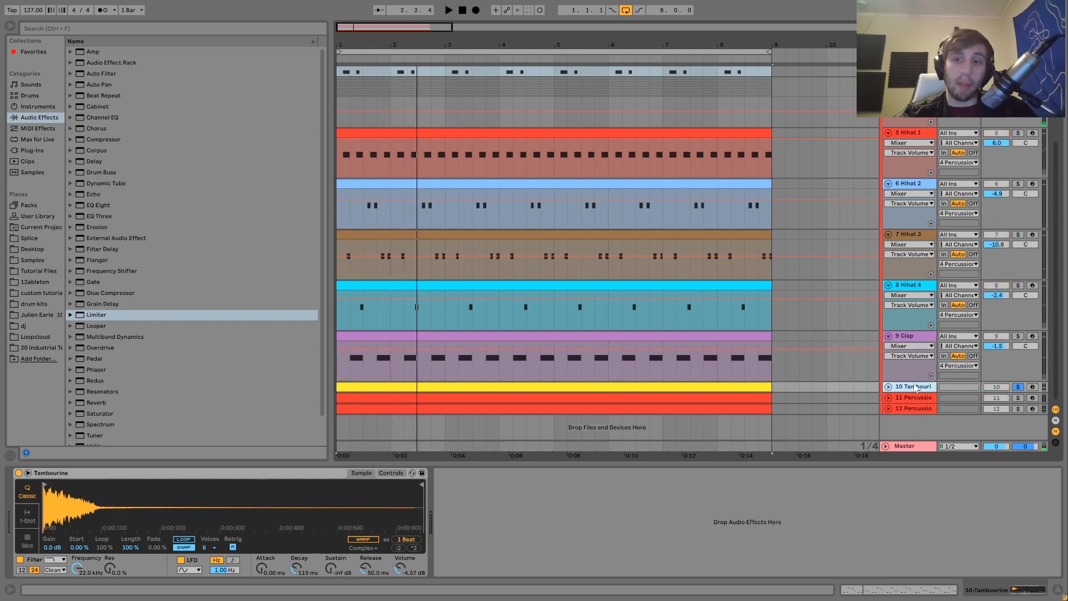
pyautogui.click(889, 387)
pyautogui.press('space')
pyautogui.scroll(-2, 727, 346)
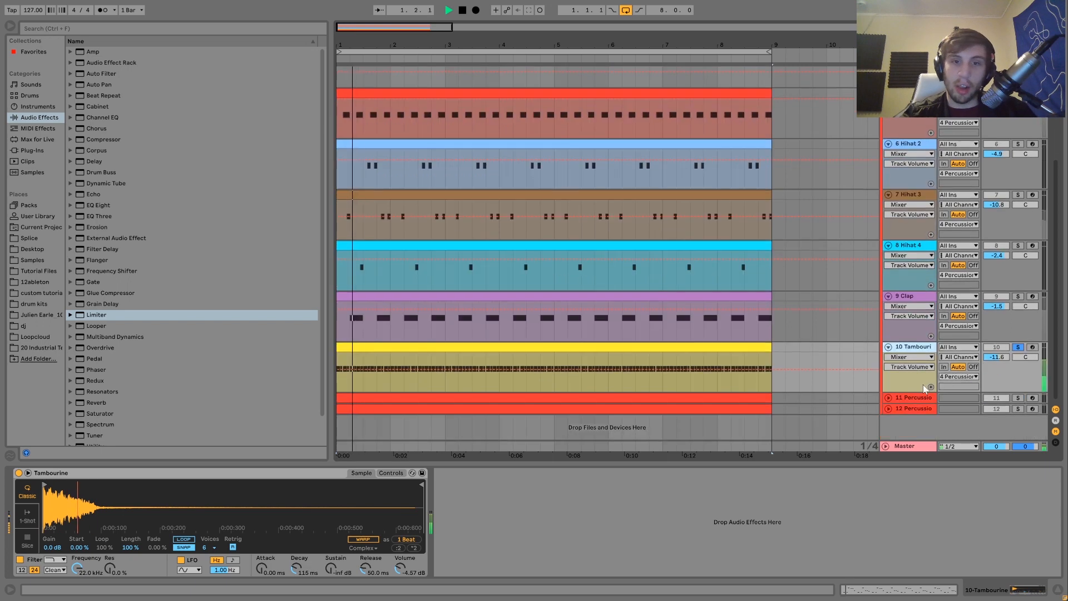
# Stop playback, locate the tambourine sample among the project's imported files, and show the Tambourine Simpler's detailed controls.
pyautogui.press('space')
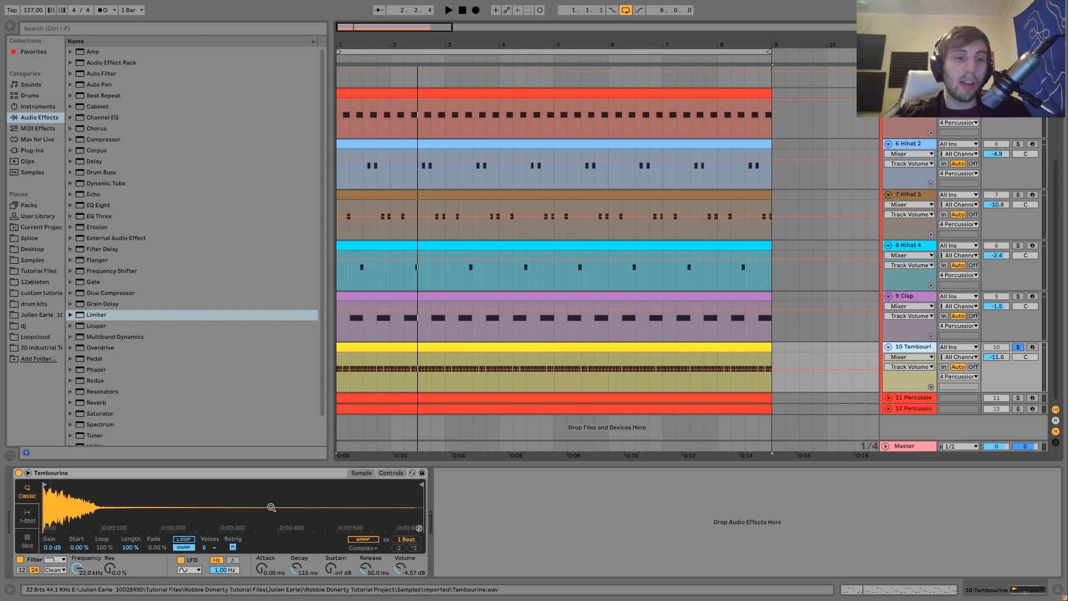
pyautogui.click(289, 522)
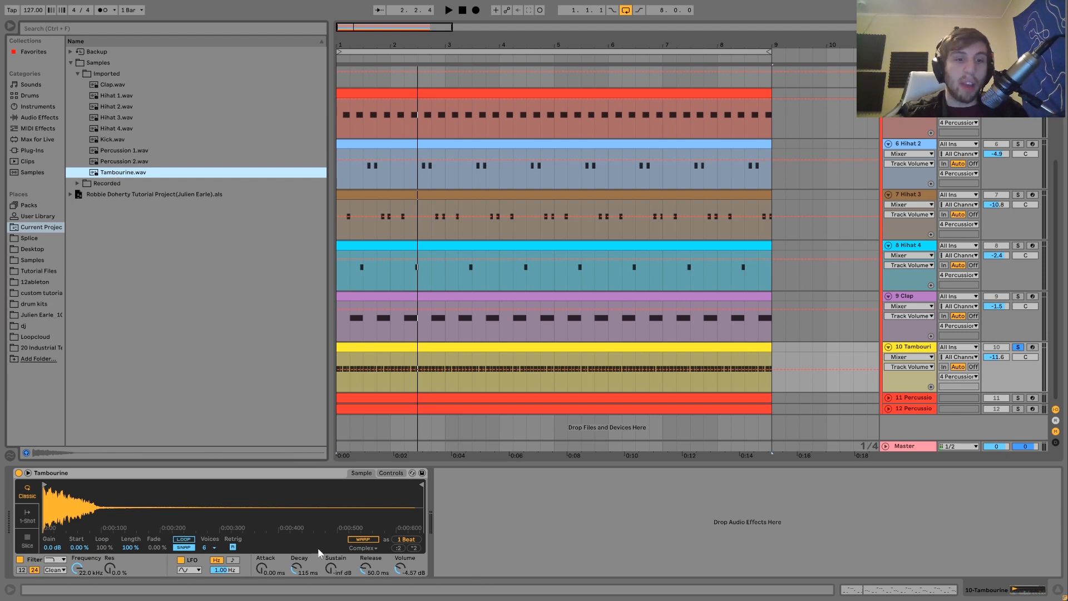
pyautogui.click(392, 474)
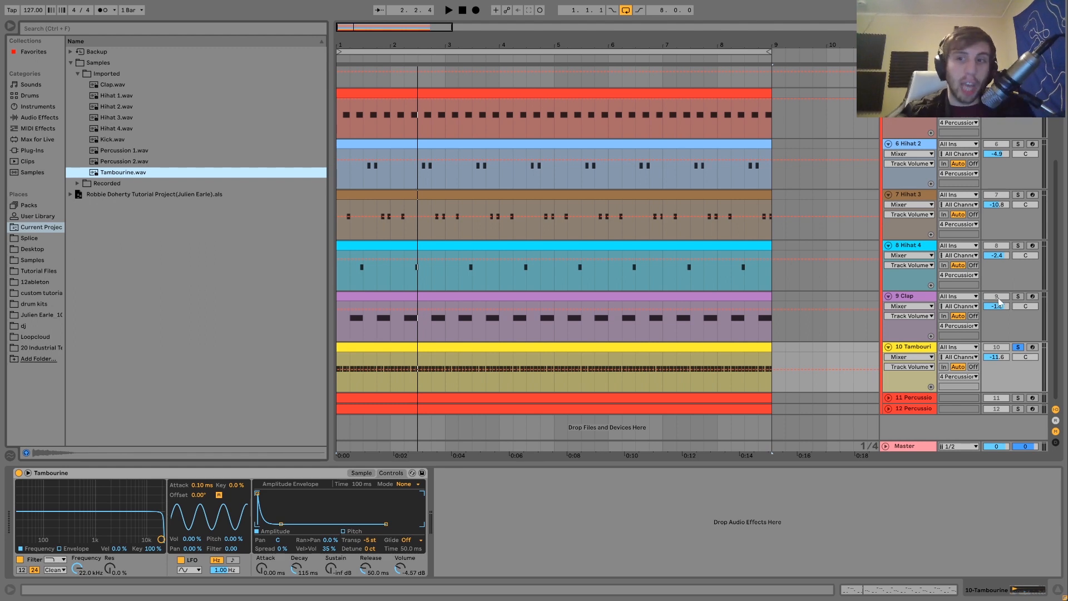
# Duplicate the Tambourine track, reload Tambourine.wav into the copy's Simpler with default settings, and set its release to 60.0 s.
pyautogui.click(926, 347)
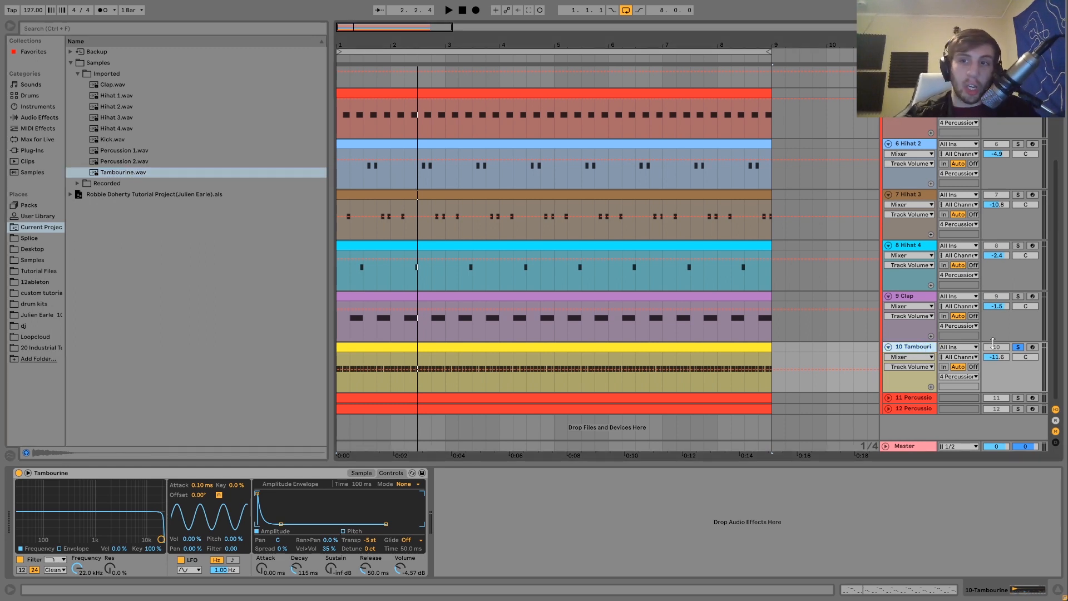
pyautogui.hotkey('ctrl', 'd')
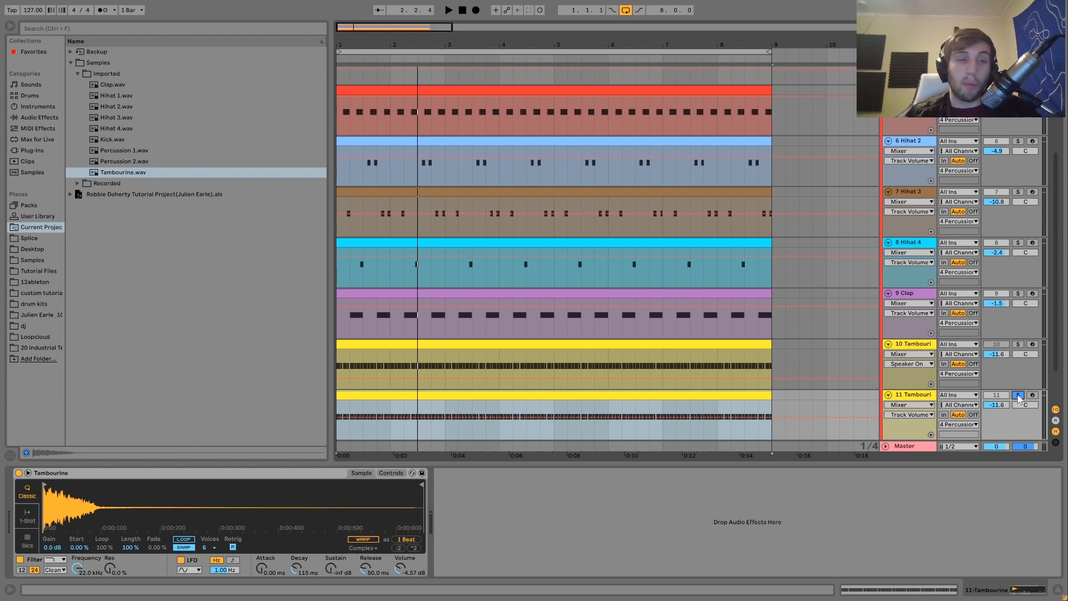
pyautogui.doubleClick(139, 177)
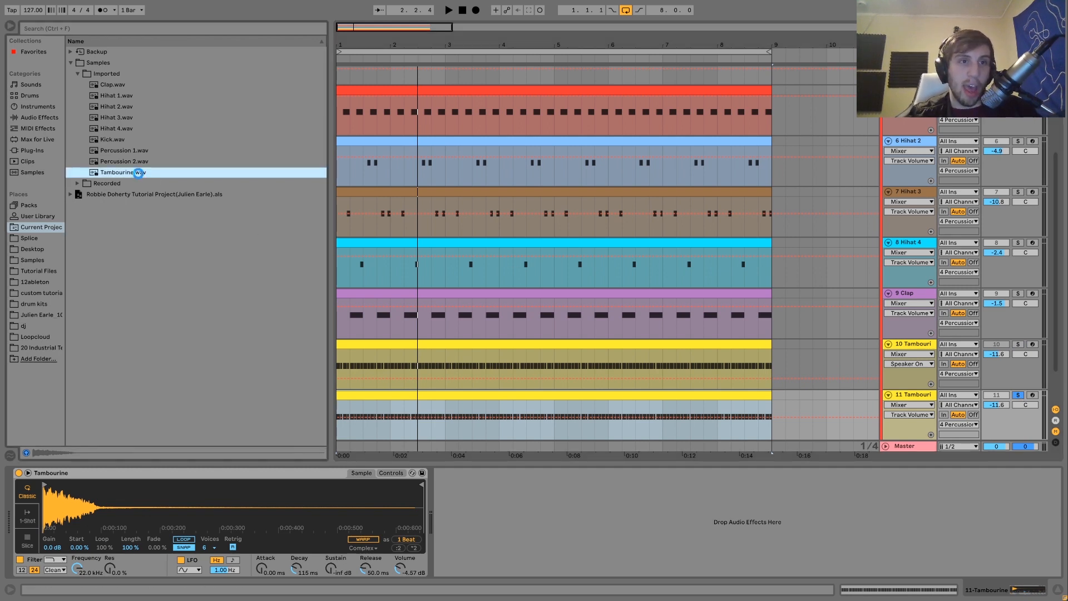
pyautogui.moveTo(365, 568); pyautogui.dragTo(365, 456)
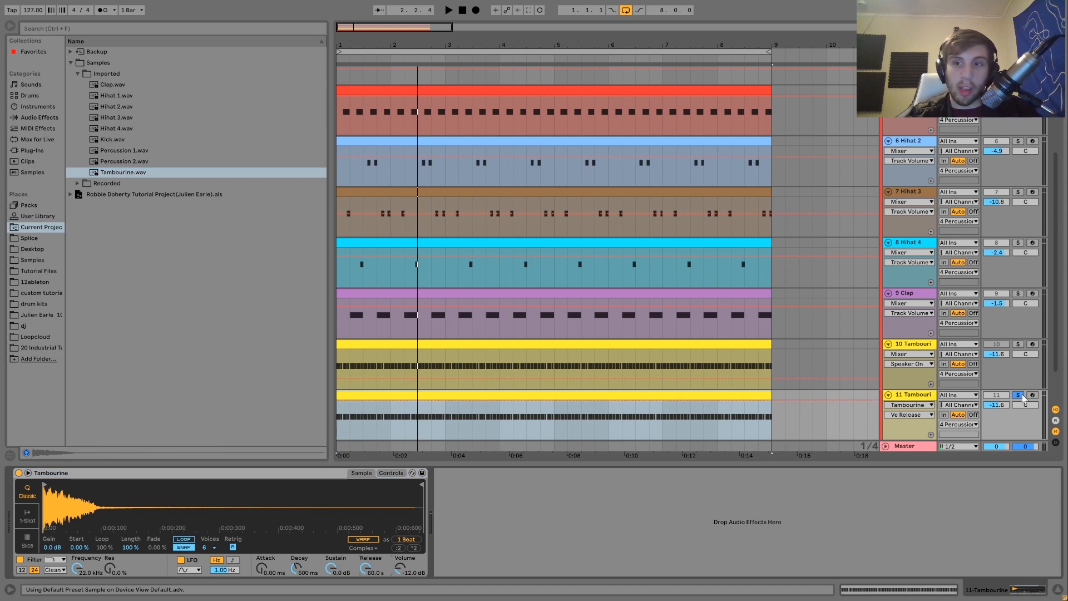
# Compare the duplicate tambourine with the original in the full loop, and delete the duplicate track.
pyautogui.click(1021, 395)
pyautogui.press('space')
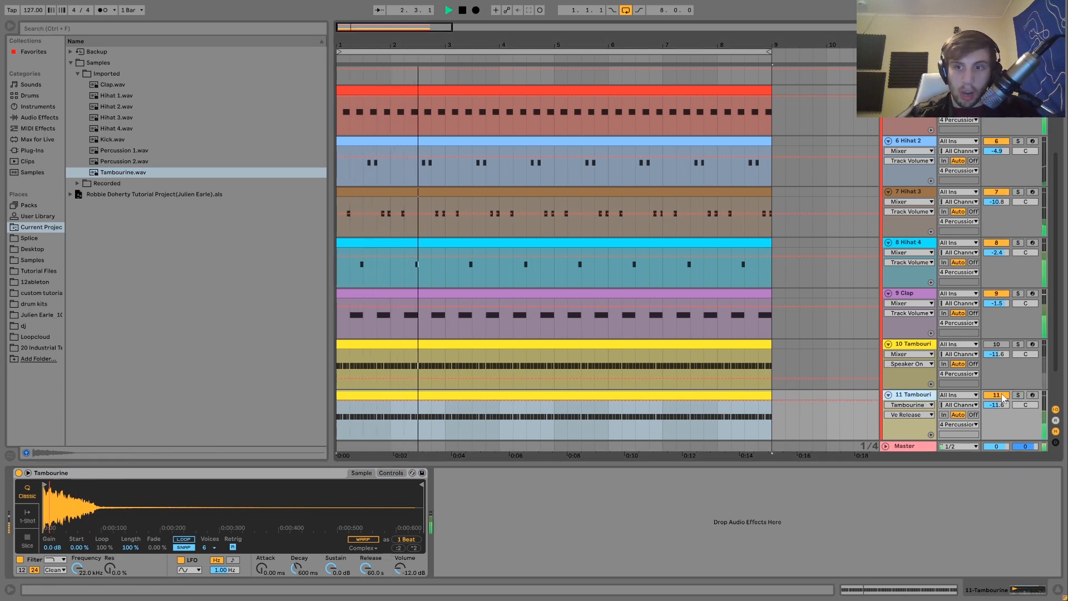
pyautogui.click(997, 346)
pyautogui.press('space')
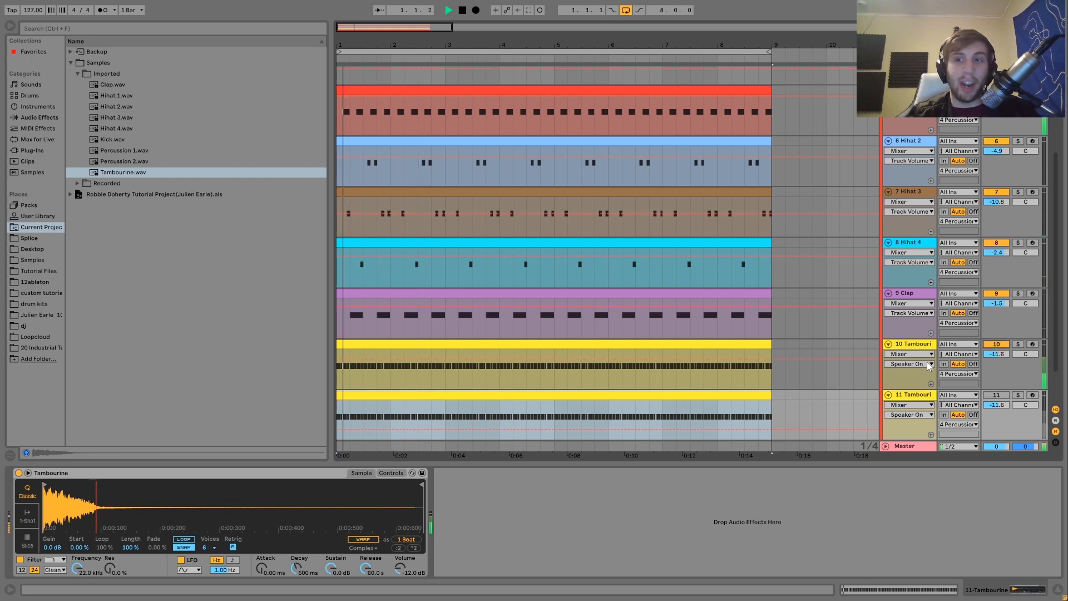
pyautogui.press('Delete')
pyautogui.press('space')
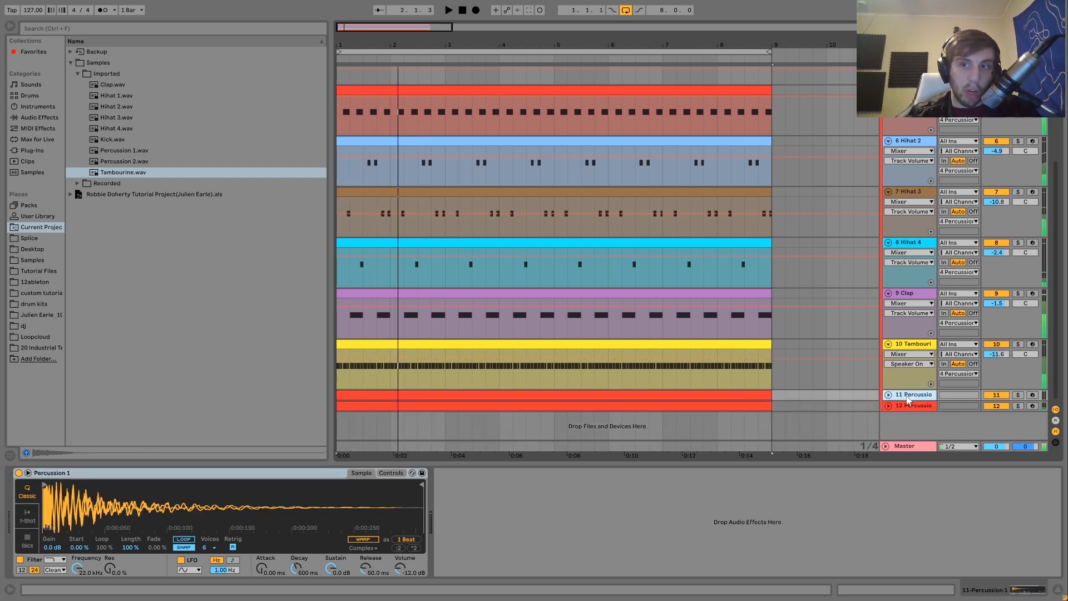
# Audition the original Tambourine track soloed, and clear its solo to hear it in the full loop.
pyautogui.click(913, 344)
pyautogui.press('space')
pyautogui.click(1019, 344)
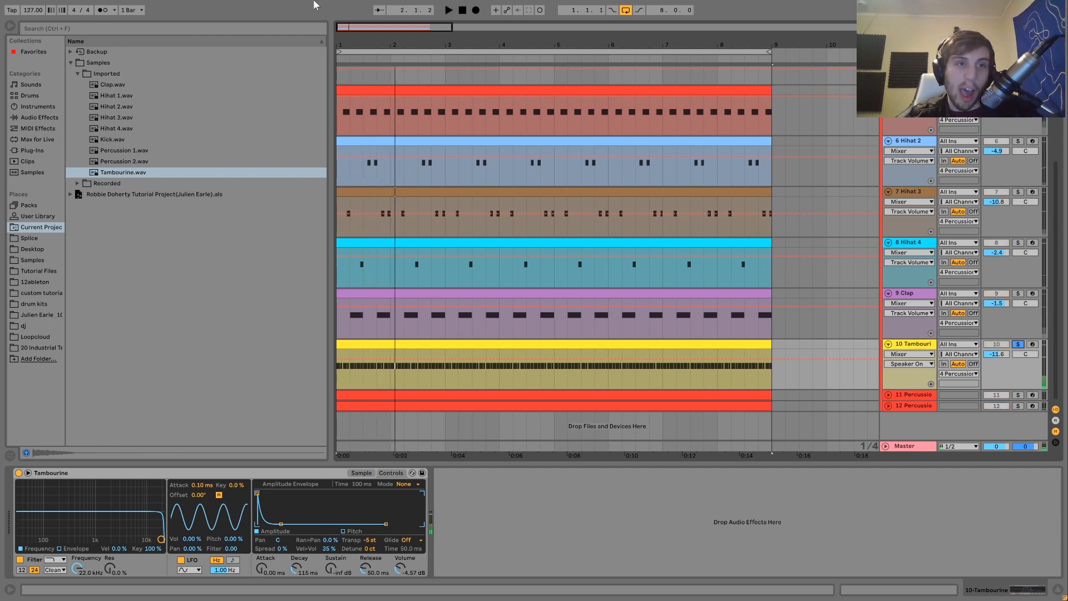
pyautogui.press('space')
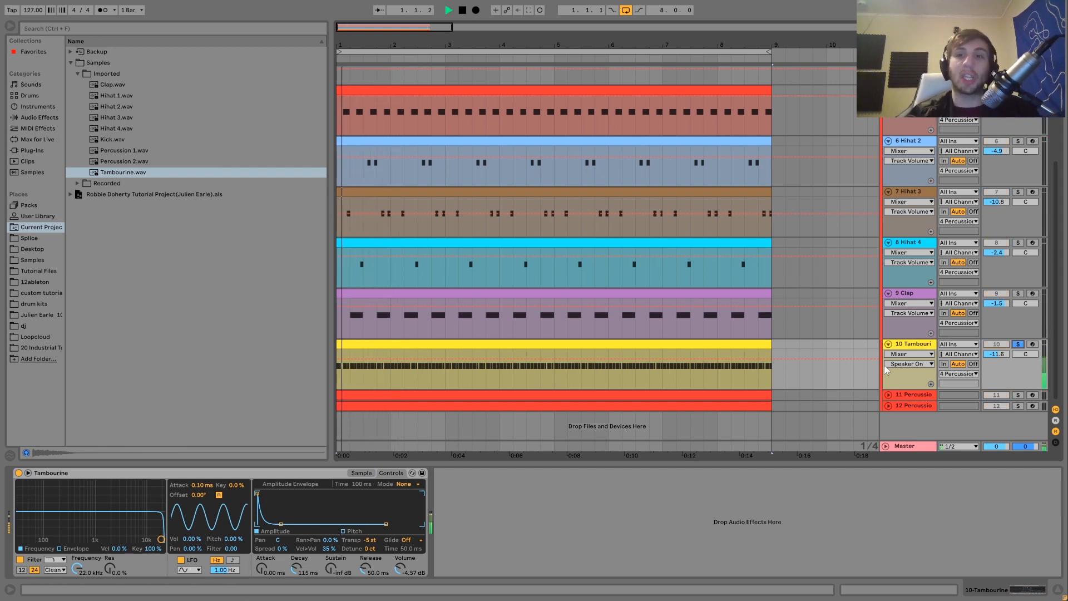
pyautogui.click(1018, 344)
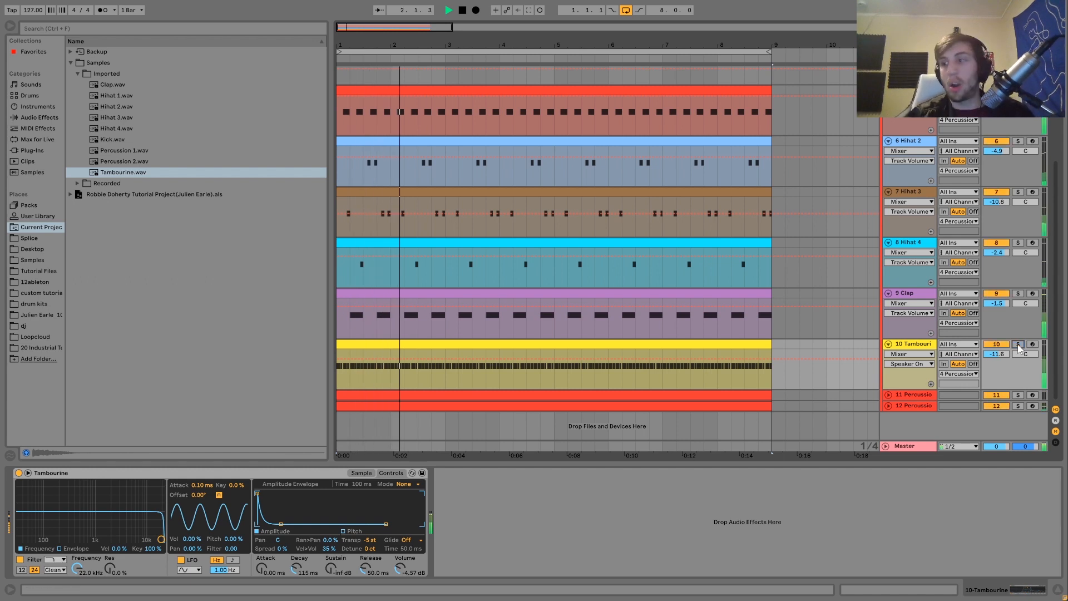
pyautogui.press('space')
pyautogui.click(1003, 345)
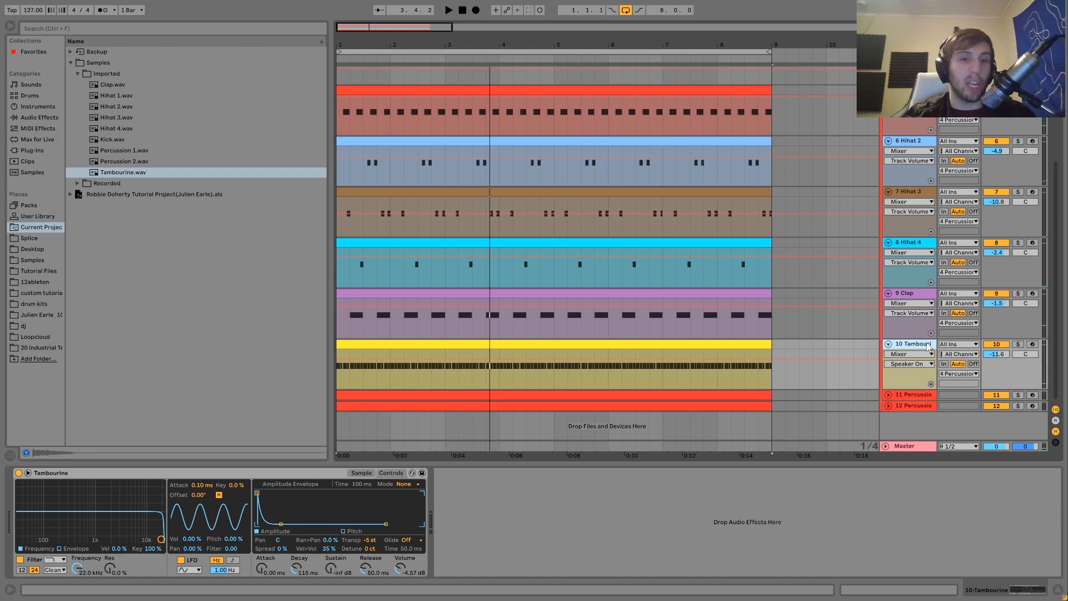
pyautogui.press('space')
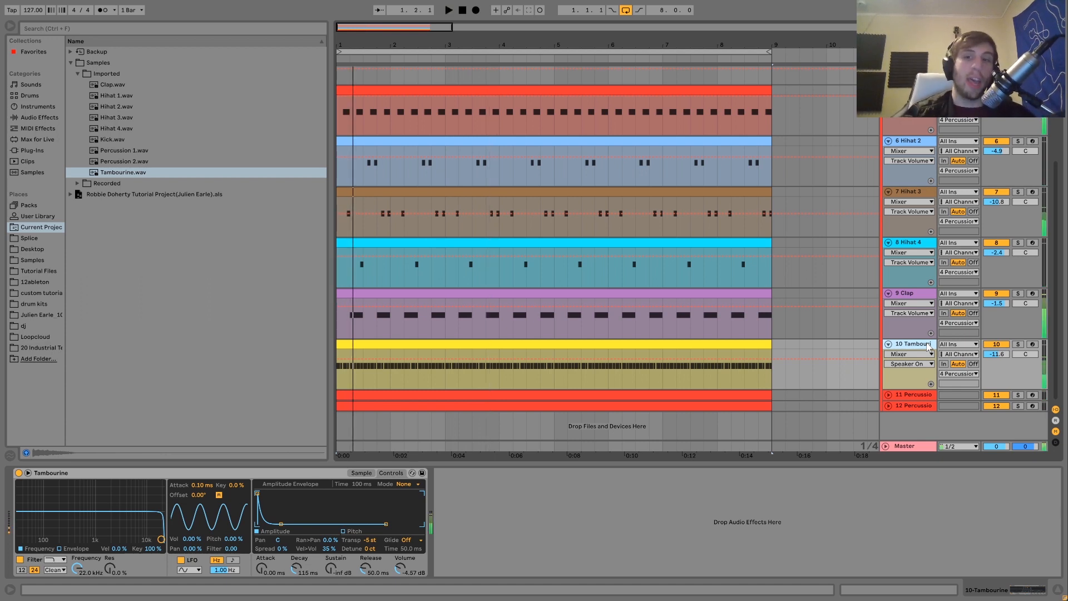
# Unfold the Percussion 1 and Percussion 2 tracks, solo both, and play their patterns together.
pyautogui.click(916, 396)
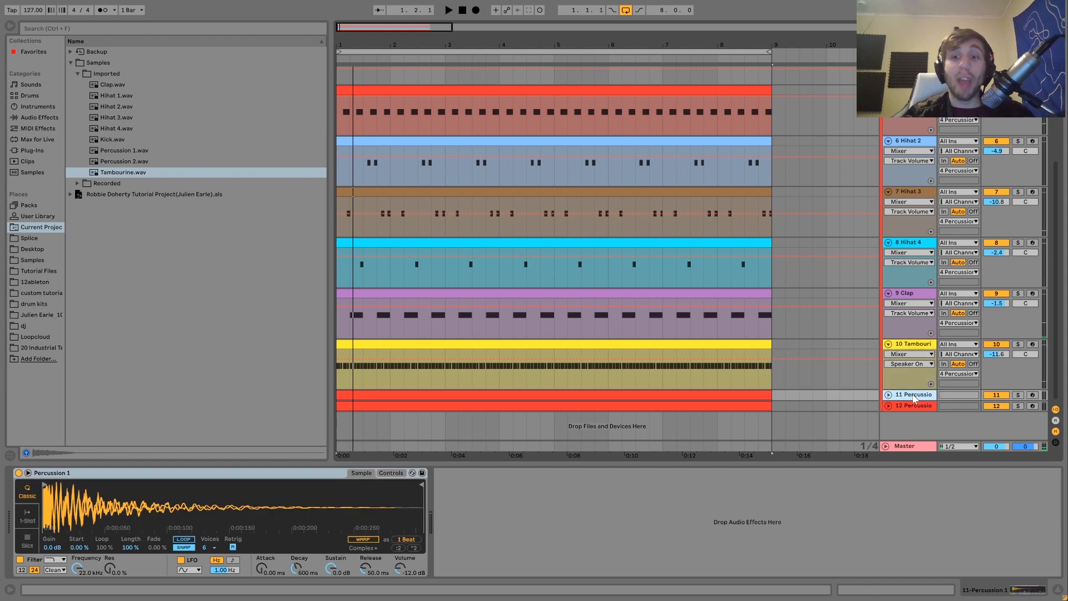
pyautogui.click(888, 395)
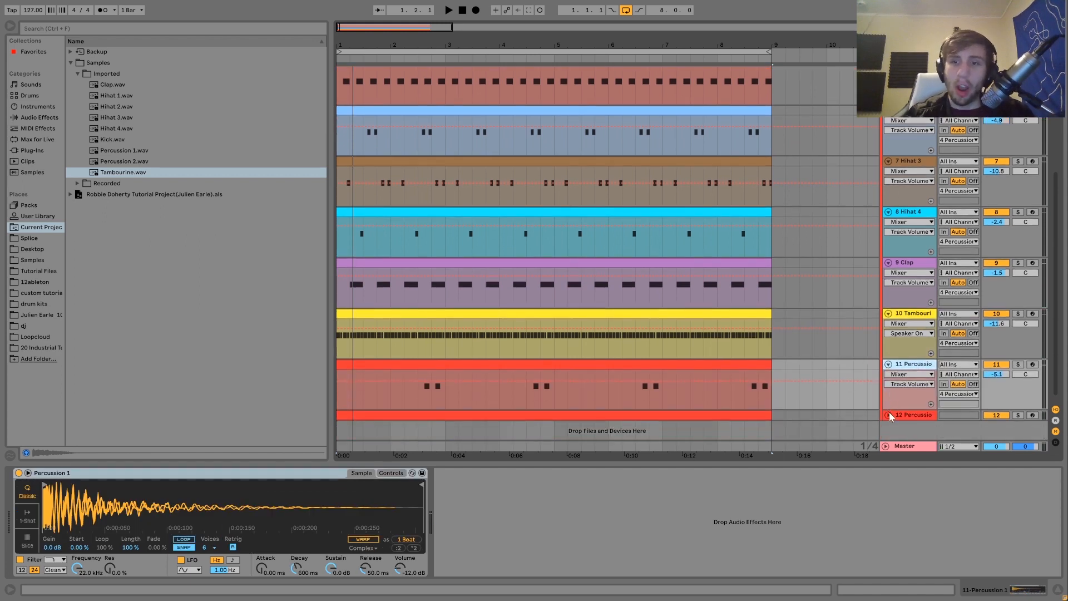
pyautogui.click(889, 415)
pyautogui.click(1017, 415)
pyautogui.keyDown('ctrl'); pyautogui.click(1018, 364); pyautogui.keyUp('ctrl')
pyautogui.press('space')
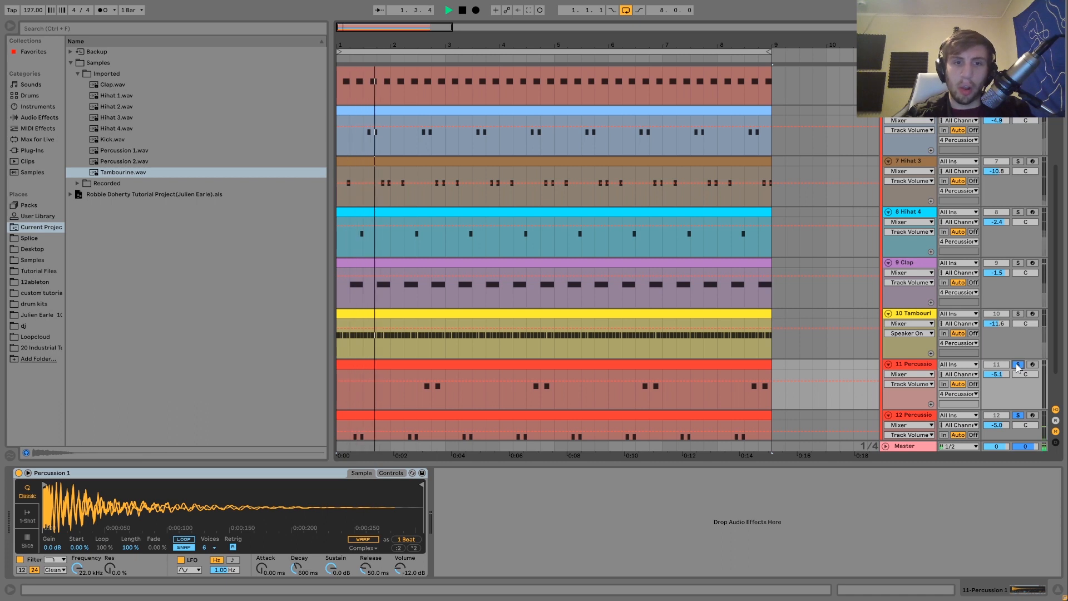
# Replay the soloed Percussion 1 and Percussion 2 tracks from the loop start, and review the other percussion tracks.
pyautogui.scroll(-2, 865, 425)
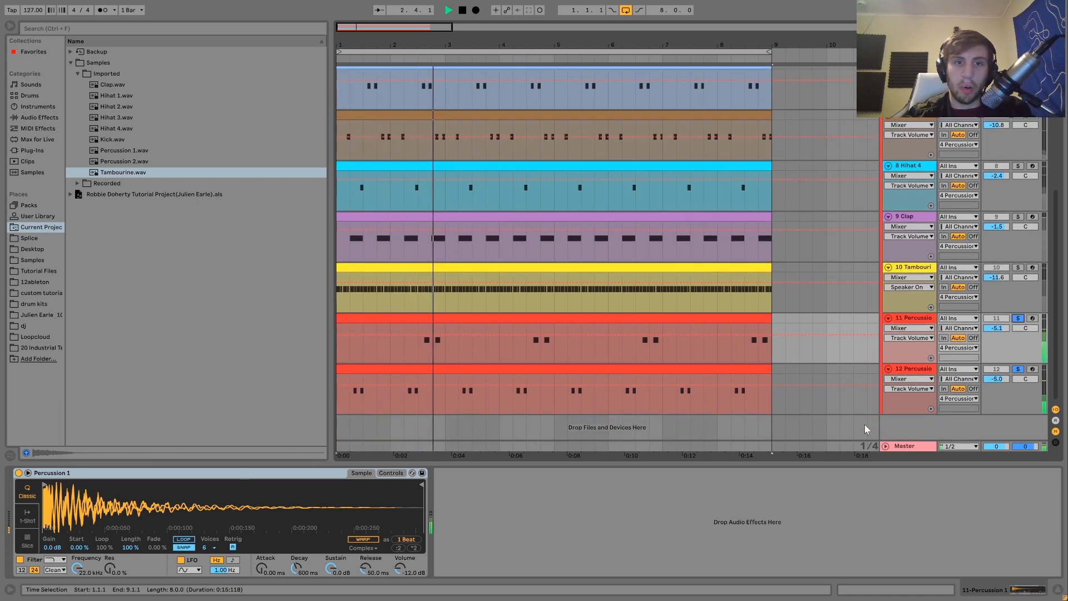
pyautogui.press('space')
pyautogui.press('space')
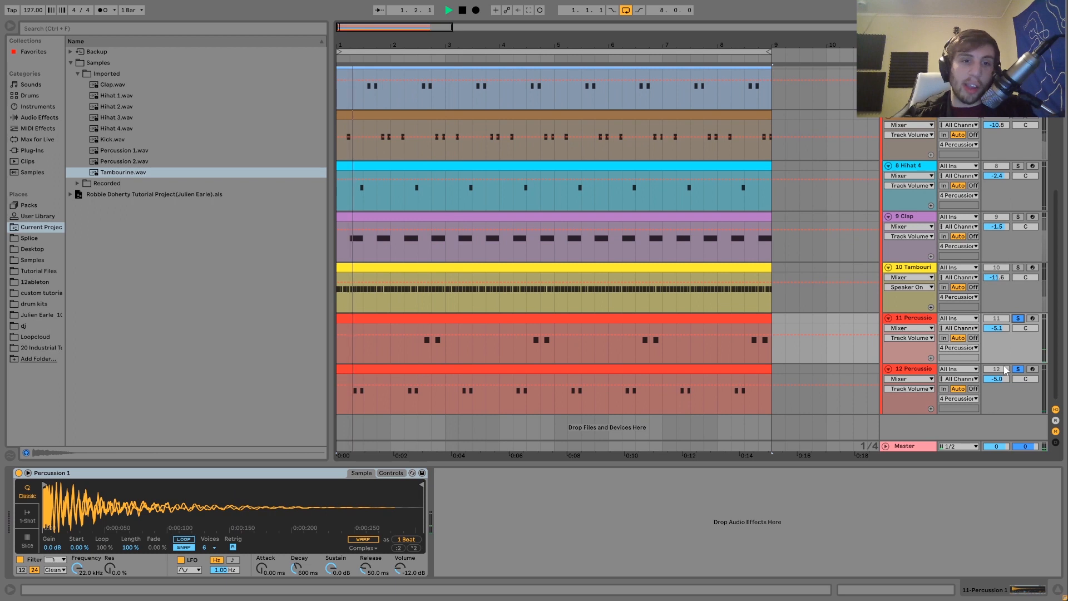
pyautogui.scroll(10, 803, 358)
pyautogui.scroll(-1, 907, 346)
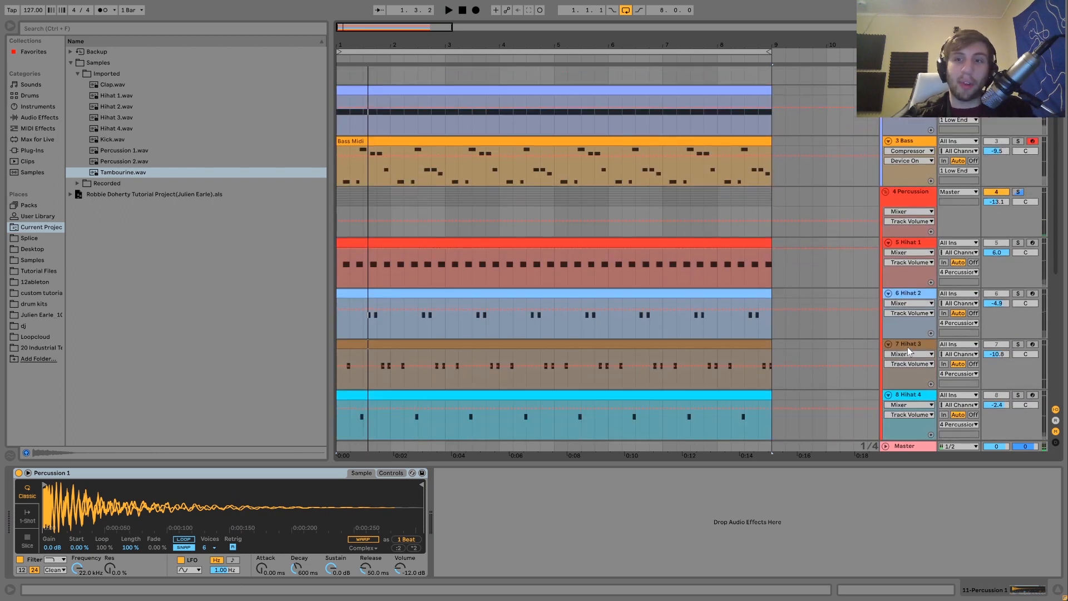
pyautogui.scroll(-9, 907, 346)
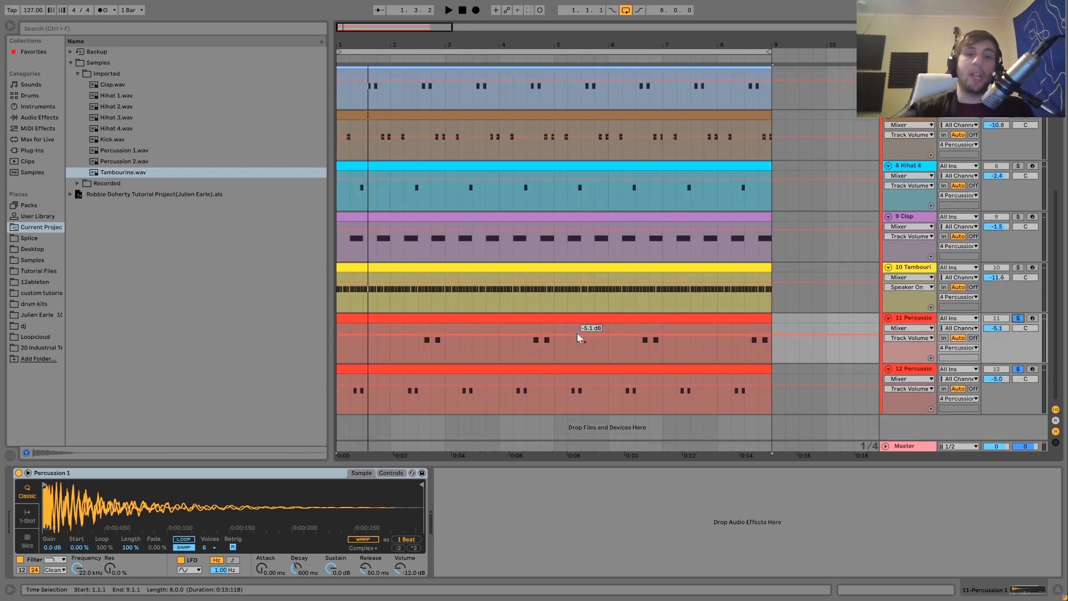
# Clear the solos on Percussion 1 and Percussion 2, play the full loop, and show Percussion 2's Simpler.
pyautogui.click(1019, 369)
pyautogui.press('space')
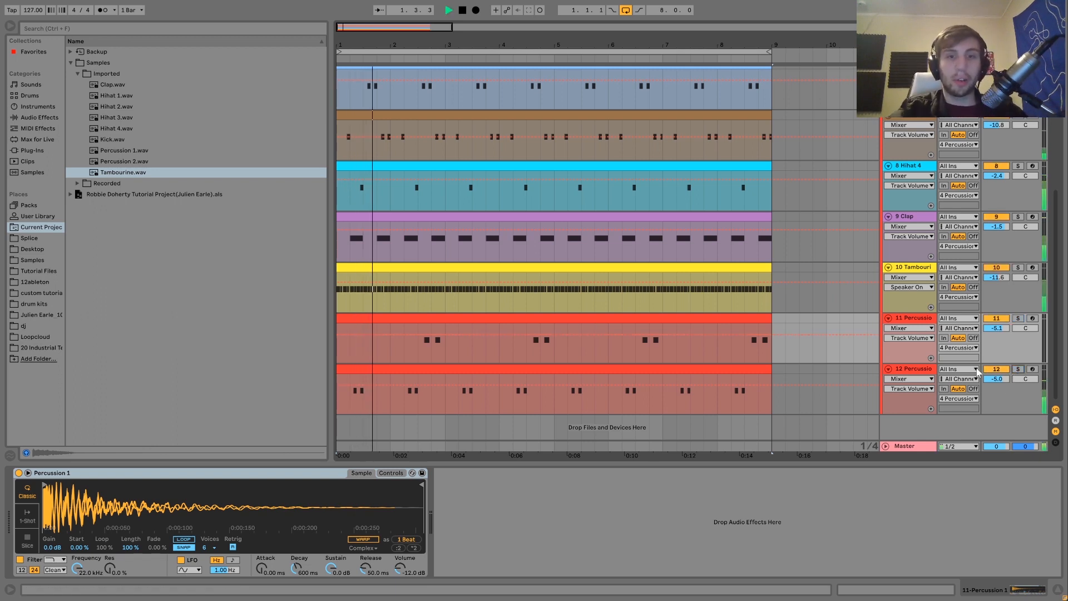
pyautogui.click(911, 370)
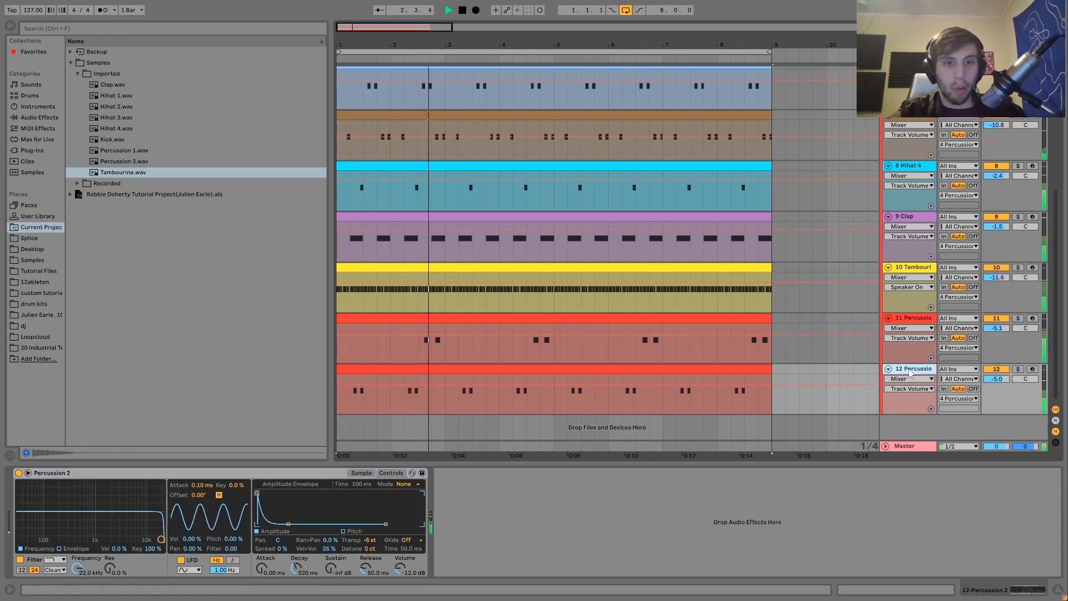
pyautogui.press('space')
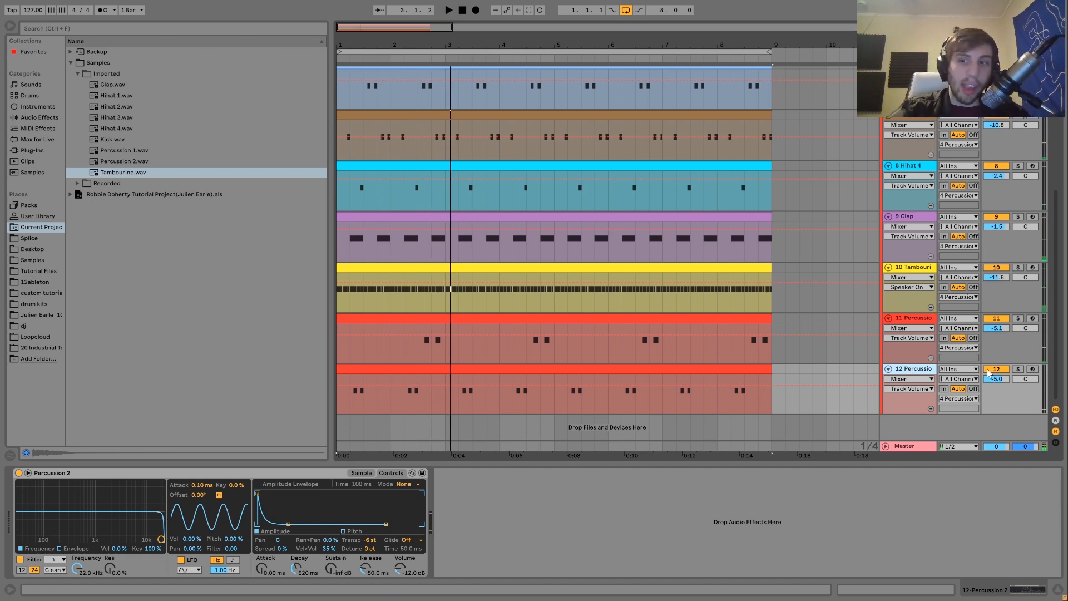
# Compare the full loop with the Percussion 1 and Percussion 2 tracks muted and unmuted.
pyautogui.click(990, 370)
pyautogui.click(997, 319)
pyautogui.press('space')
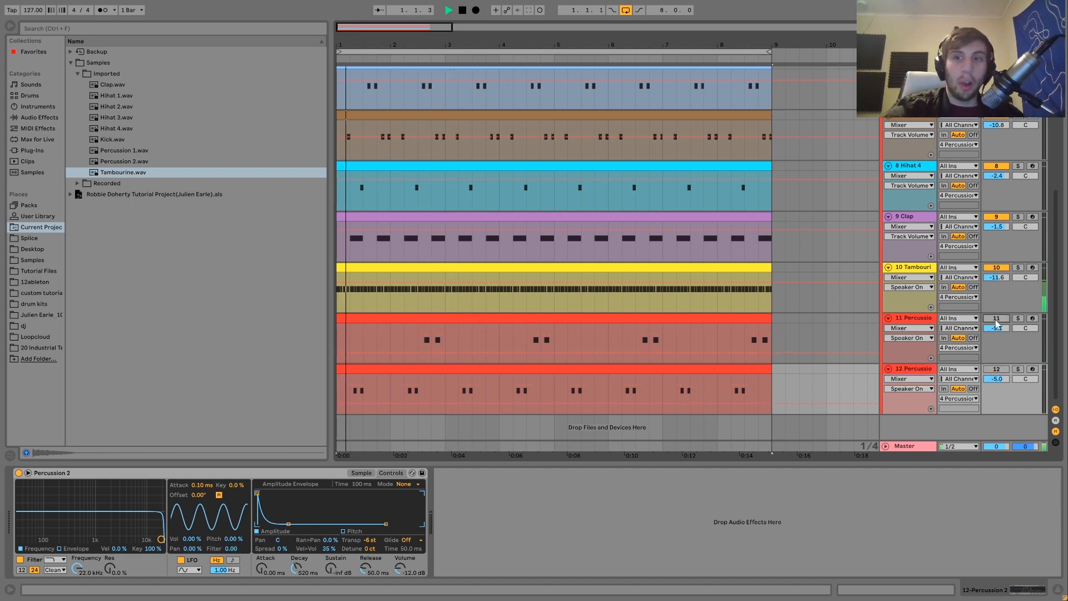
pyautogui.scroll(5, 997, 323)
pyautogui.scroll(-5, 997, 323)
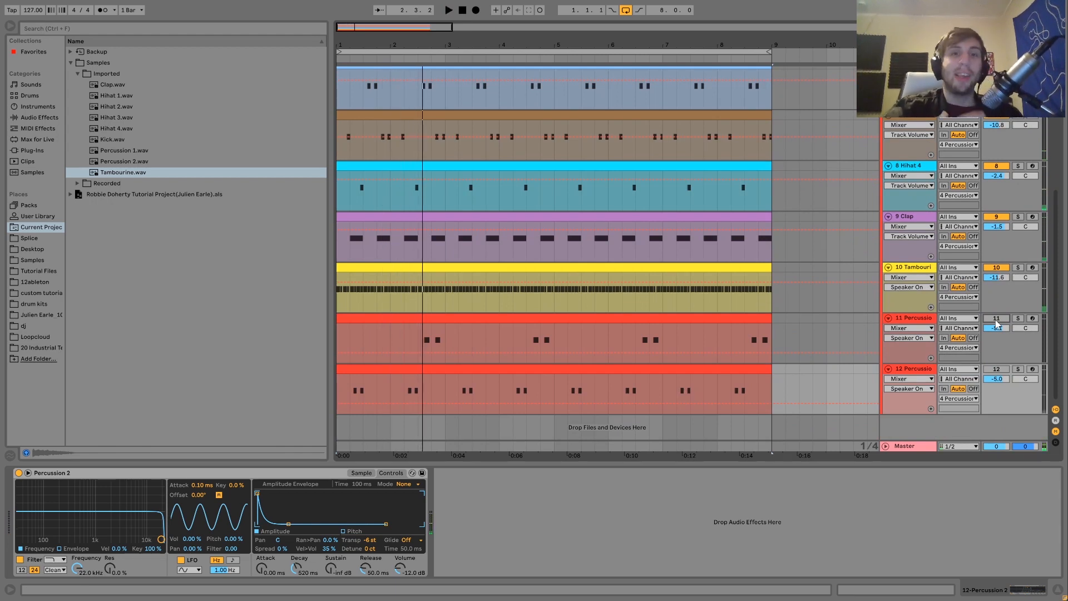
pyautogui.press('space')
pyautogui.press('space')
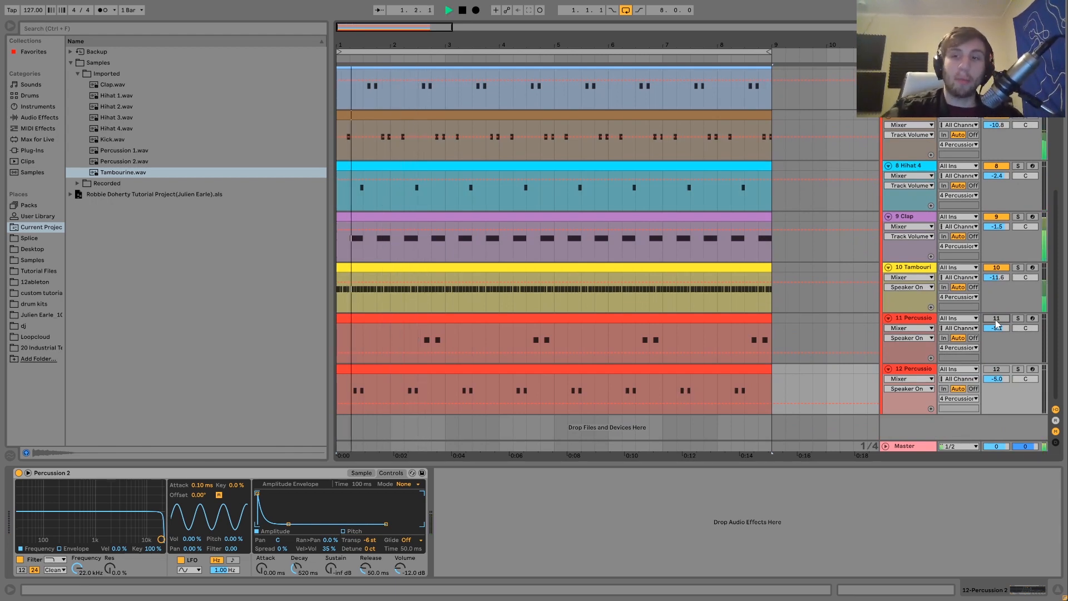
pyautogui.click(997, 318)
pyautogui.click(997, 369)
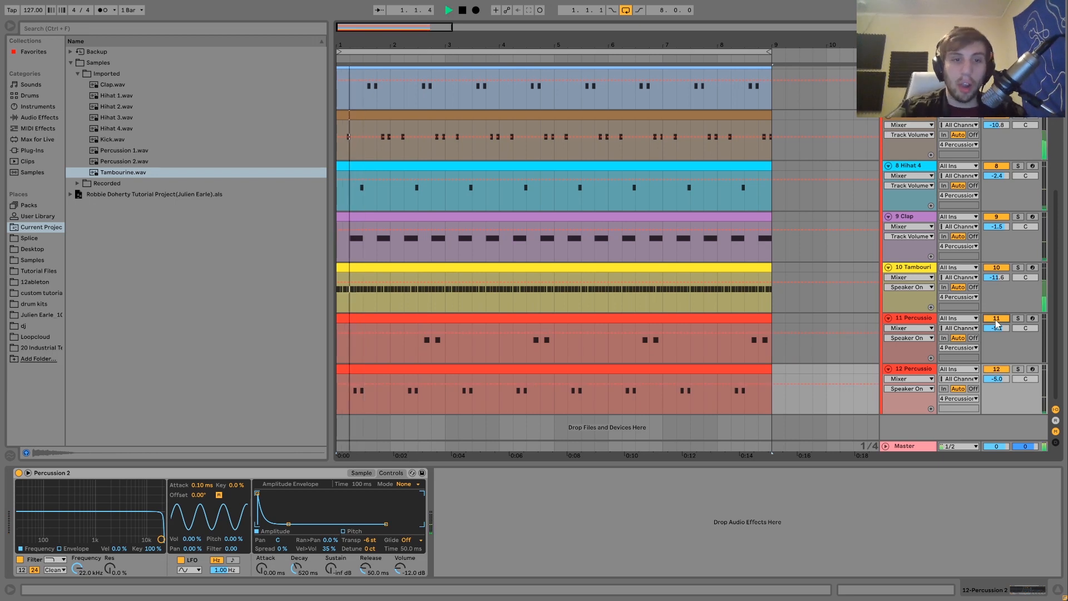
pyautogui.click(917, 369)
pyautogui.press('space')
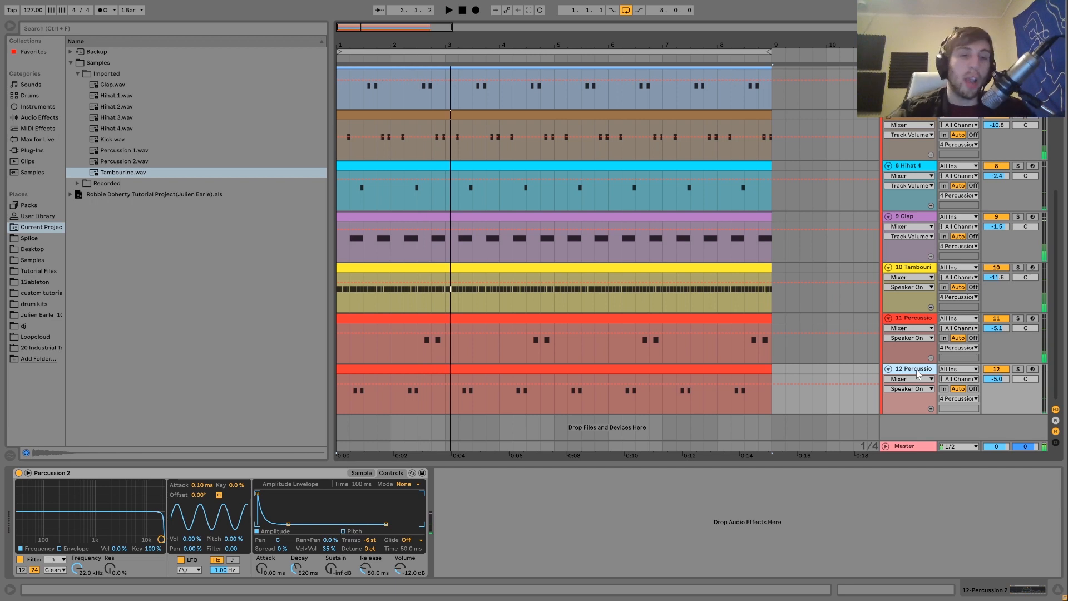
# Solo the Percussion 1 track, show its Simpler, and audition its pattern from just before the first hit.
pyautogui.click(1016, 318)
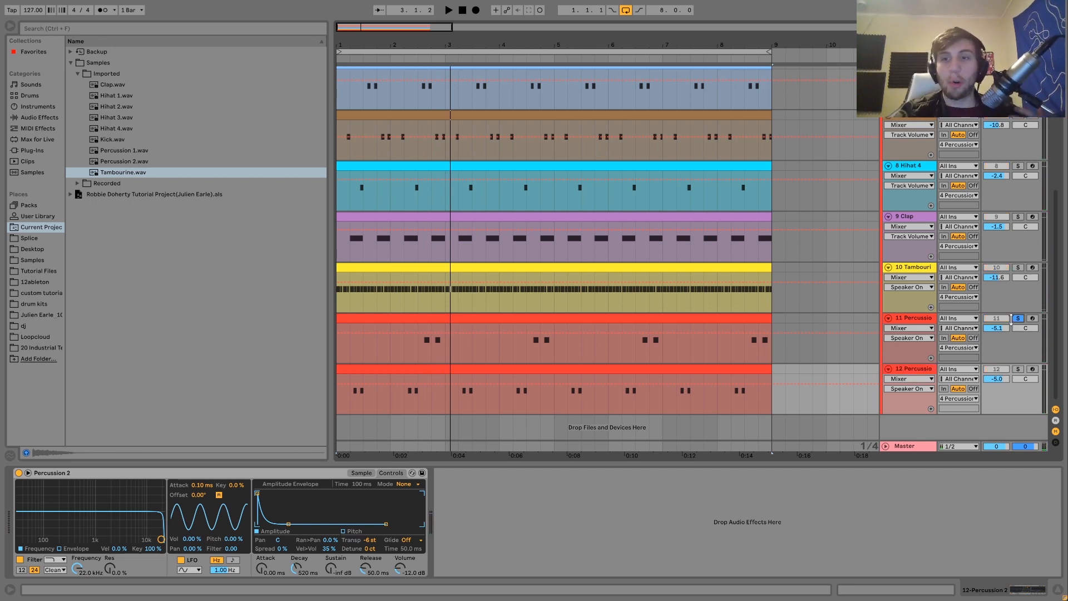
pyautogui.click(916, 319)
pyautogui.press('space')
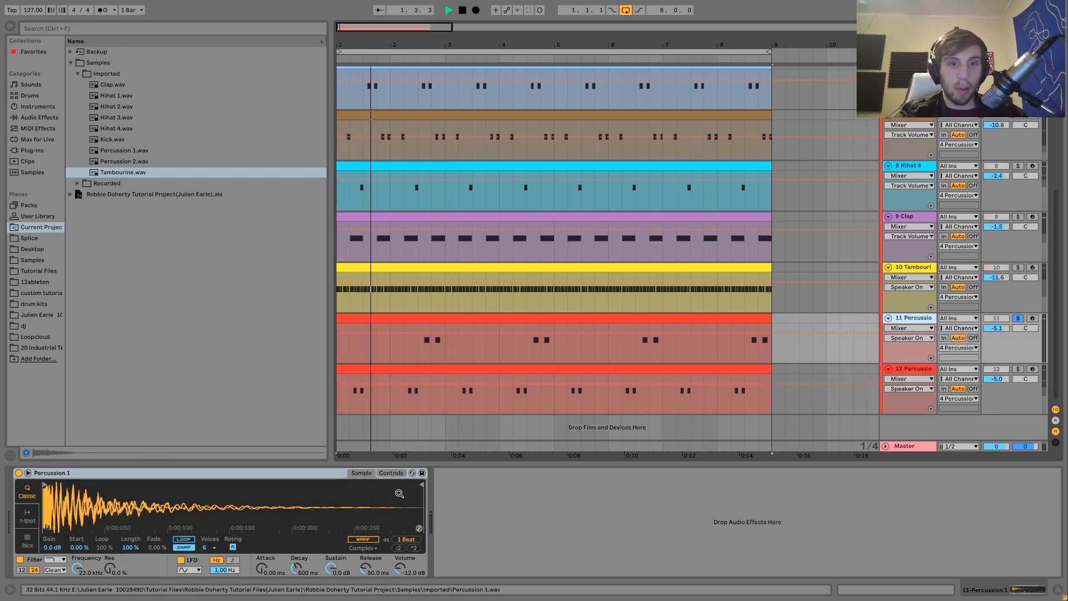
pyautogui.click(418, 350)
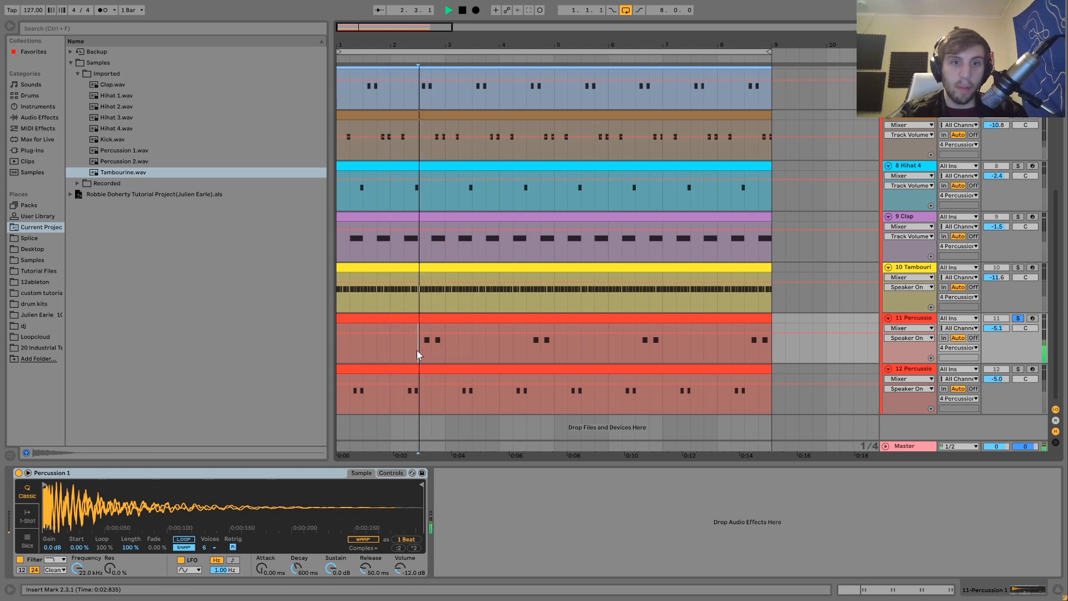
pyautogui.press('space')
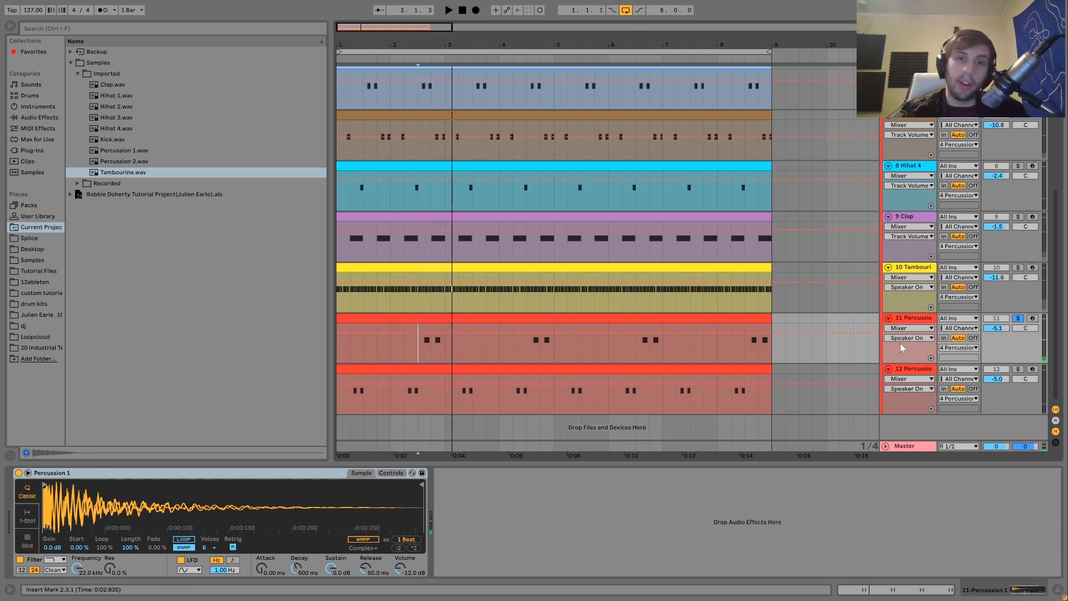
# Solo the Percussion 2 track, audition its pattern, and show its sample waveform in Simpler.
pyautogui.click(1019, 369)
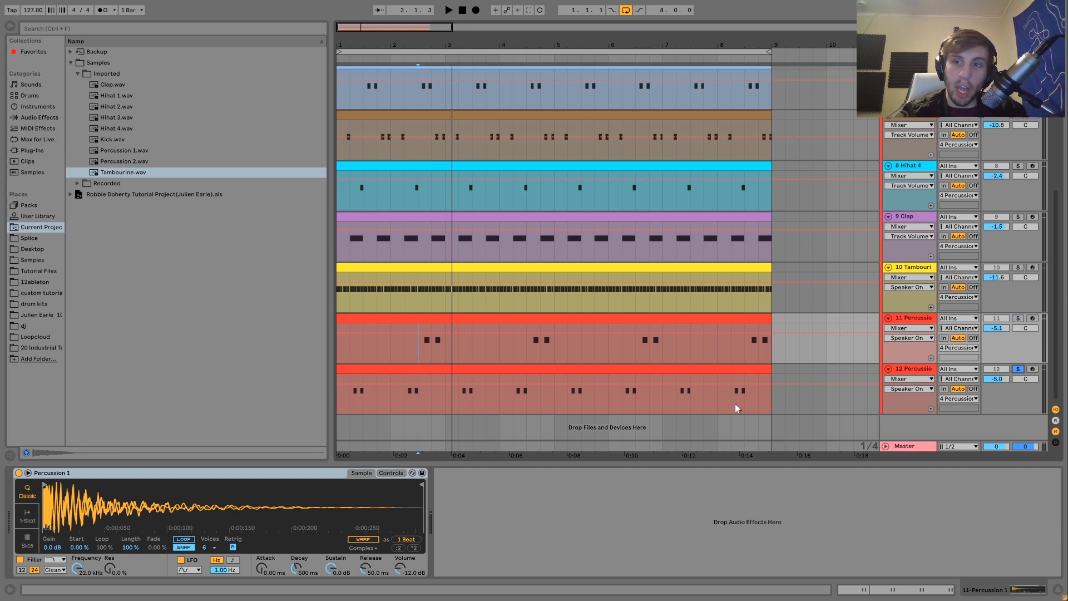
pyautogui.click(401, 408)
pyautogui.press('space')
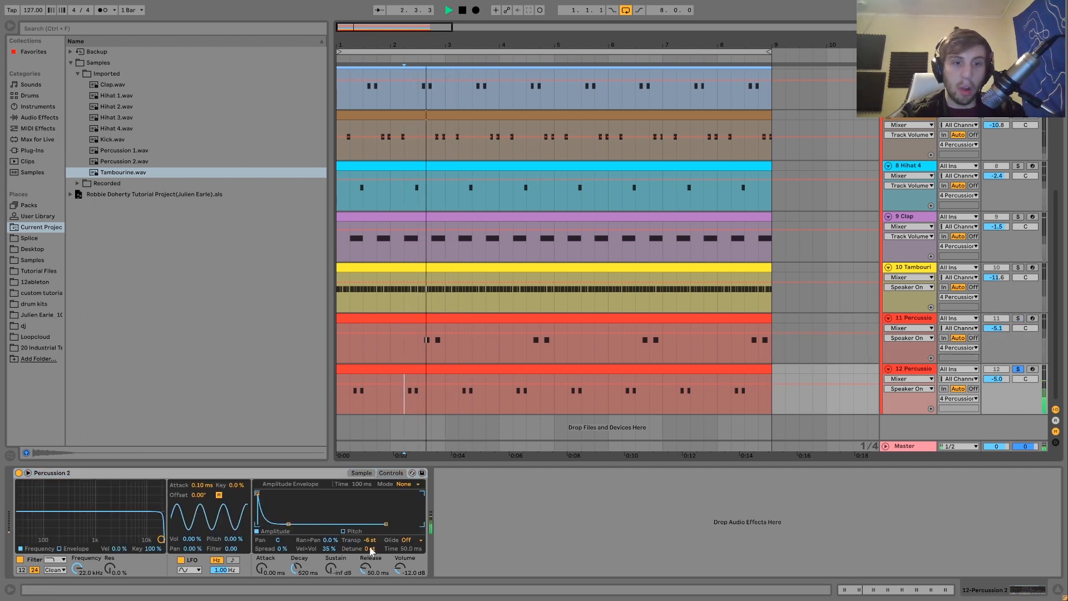
pyautogui.click(361, 474)
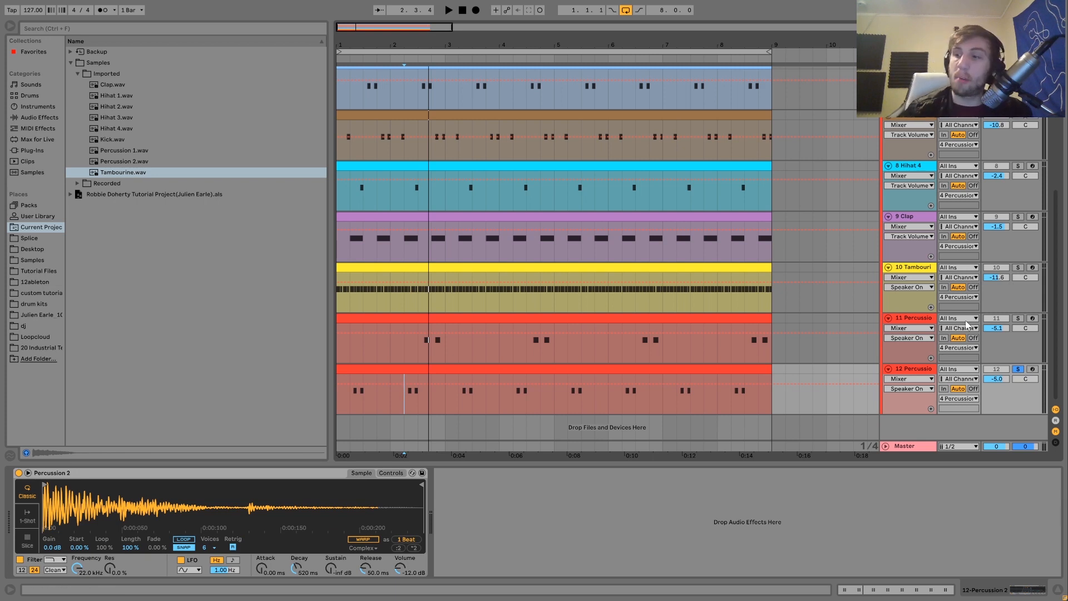
pyautogui.press('space')
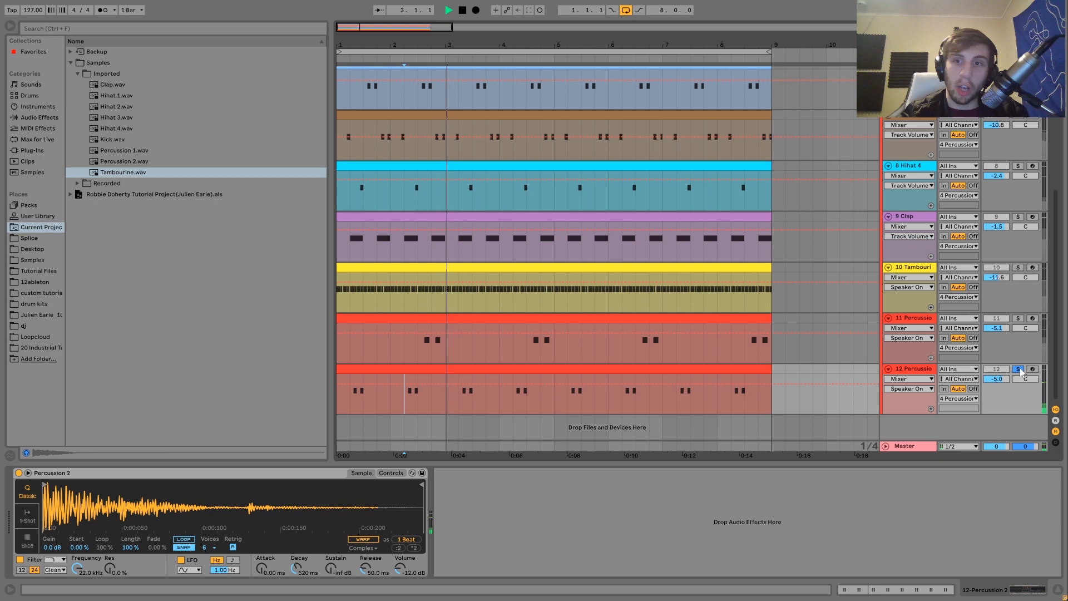
# Clear Percussion 2's solo to hear the full loop, and show the Percussion group's Saturator.
pyautogui.scroll(5, 939, 271)
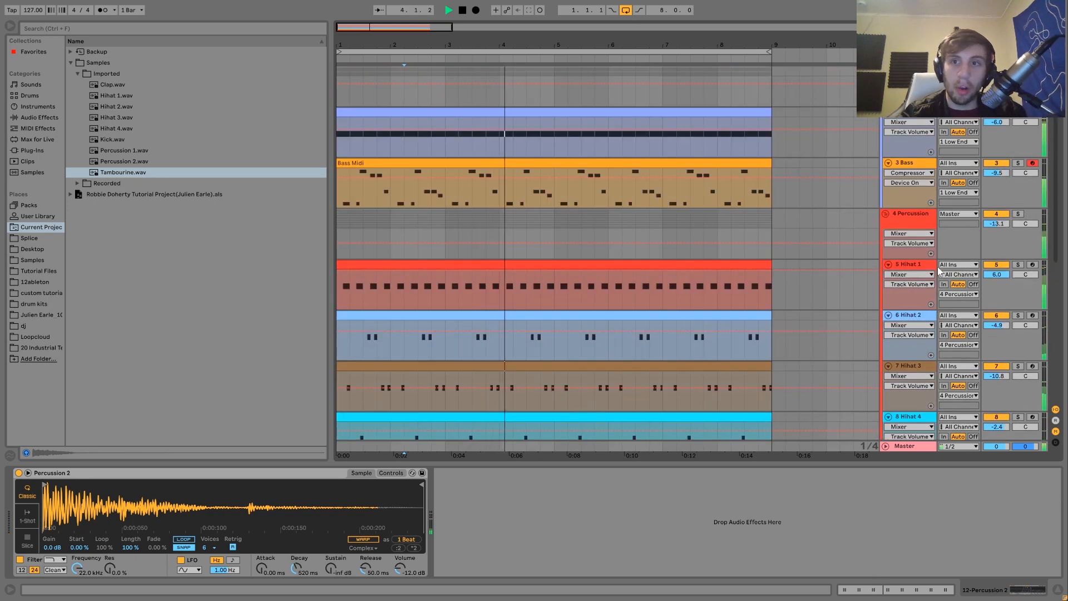
pyautogui.click(910, 222)
pyautogui.press('space')
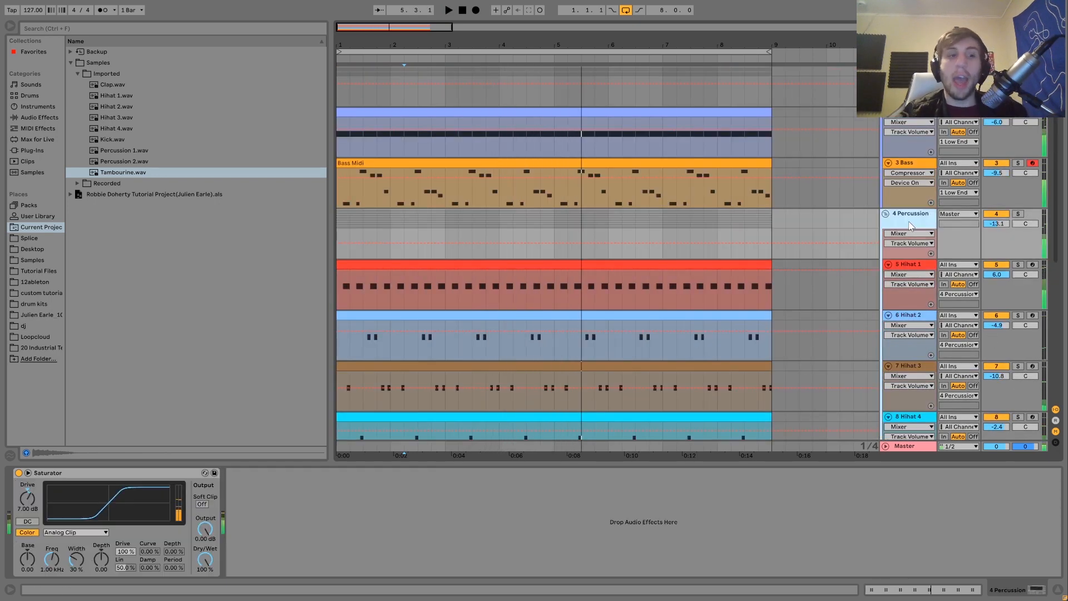
# Compare the Percussion group with its Saturator off and on, first soloed and then in the full loop.
pyautogui.click(1018, 214)
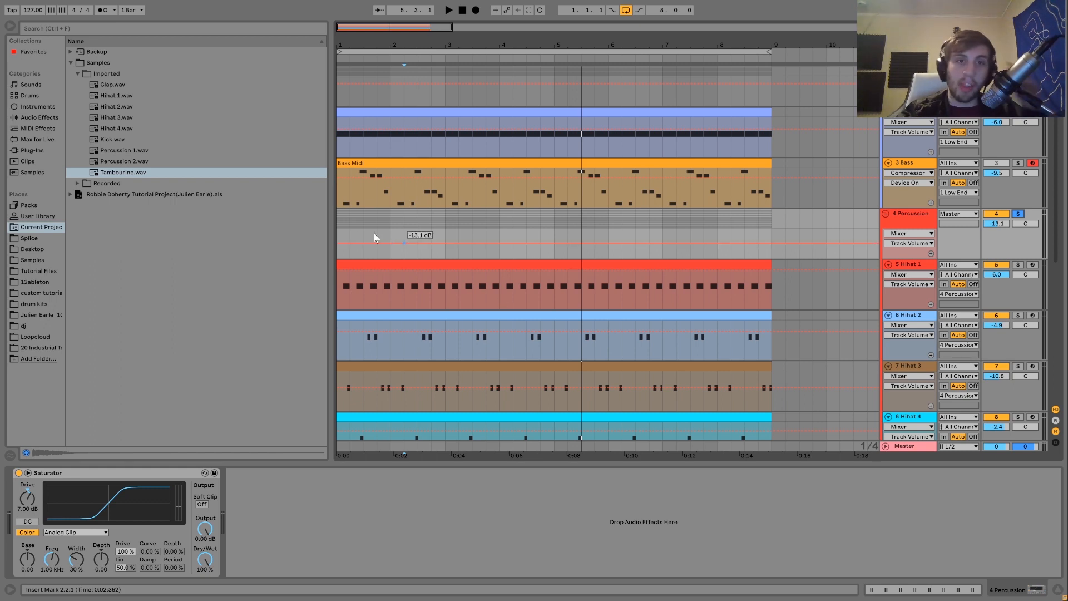
pyautogui.click(339, 228)
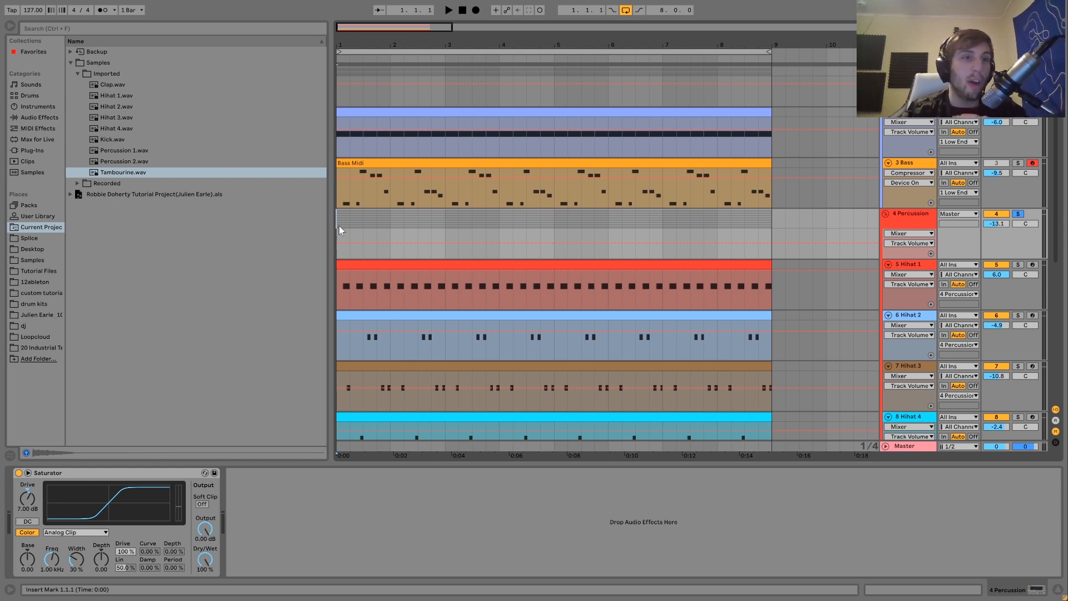
pyautogui.press('space')
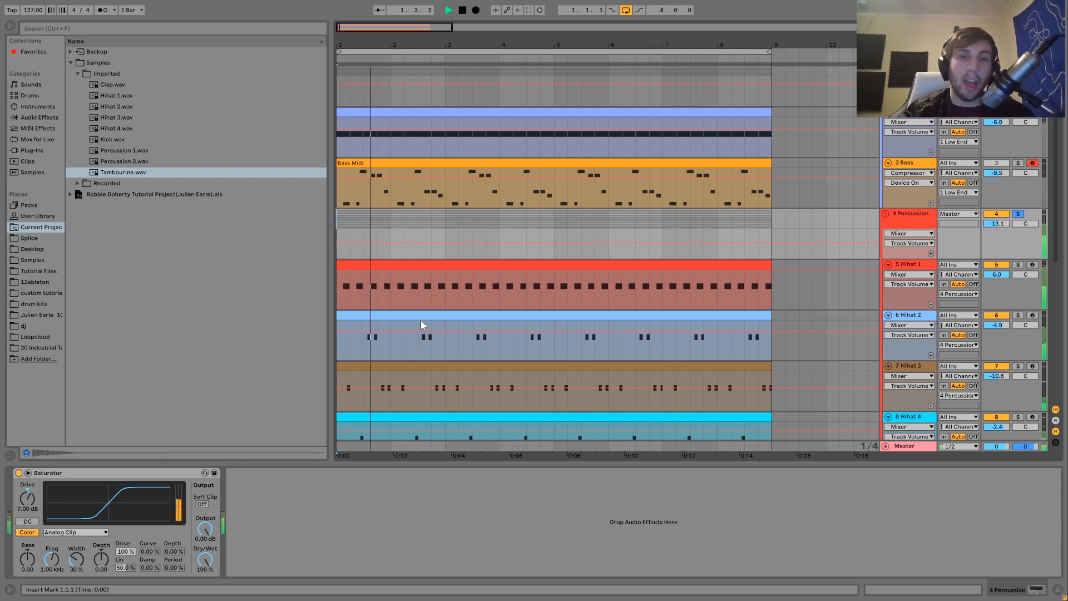
pyautogui.click(19, 473)
pyautogui.press('space')
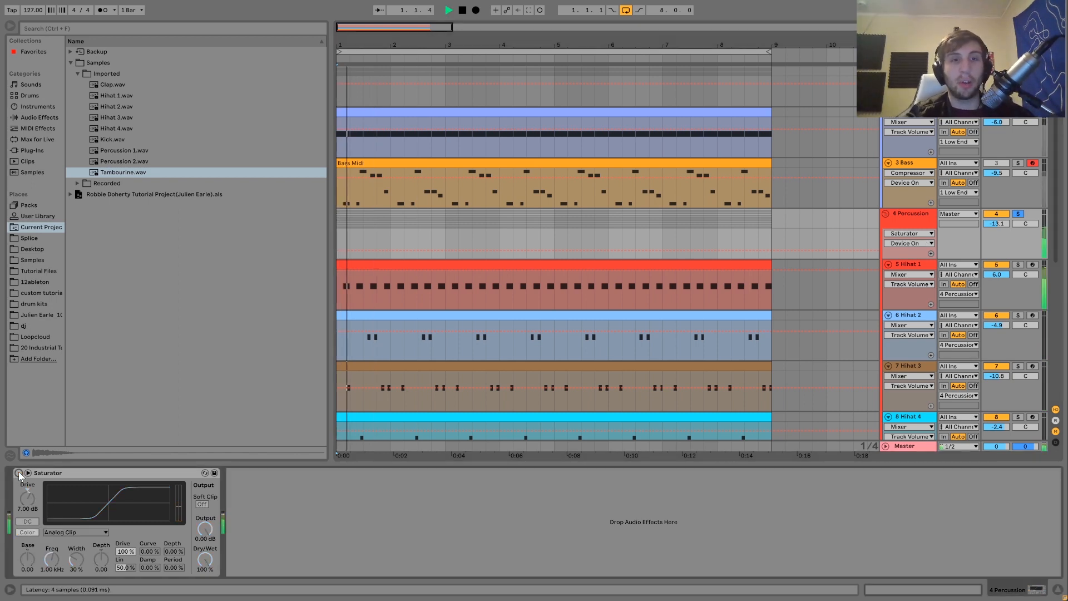
pyautogui.click(1018, 215)
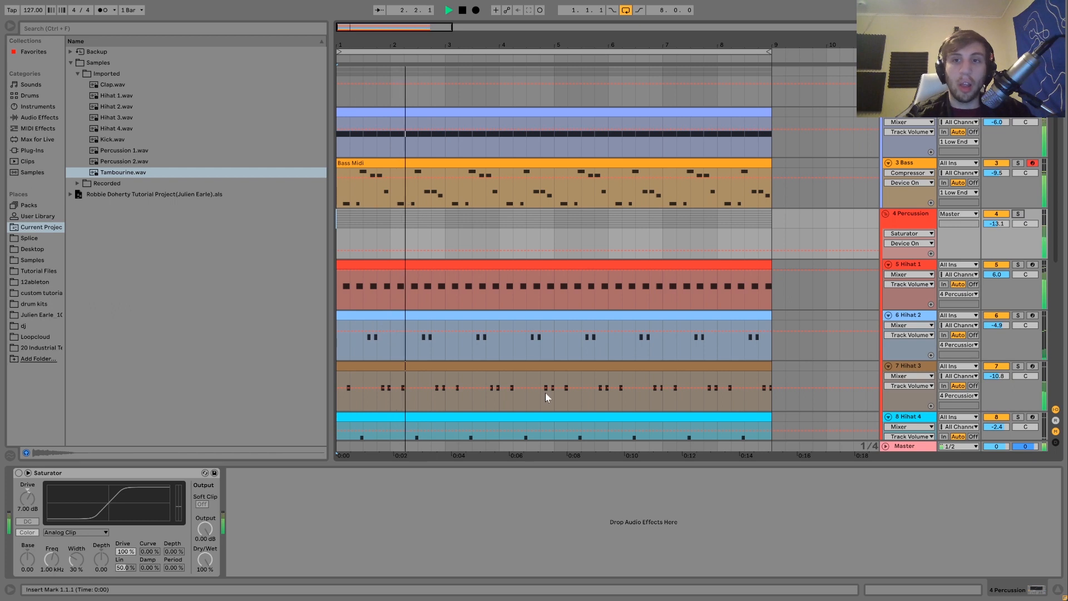
pyautogui.click(19, 473)
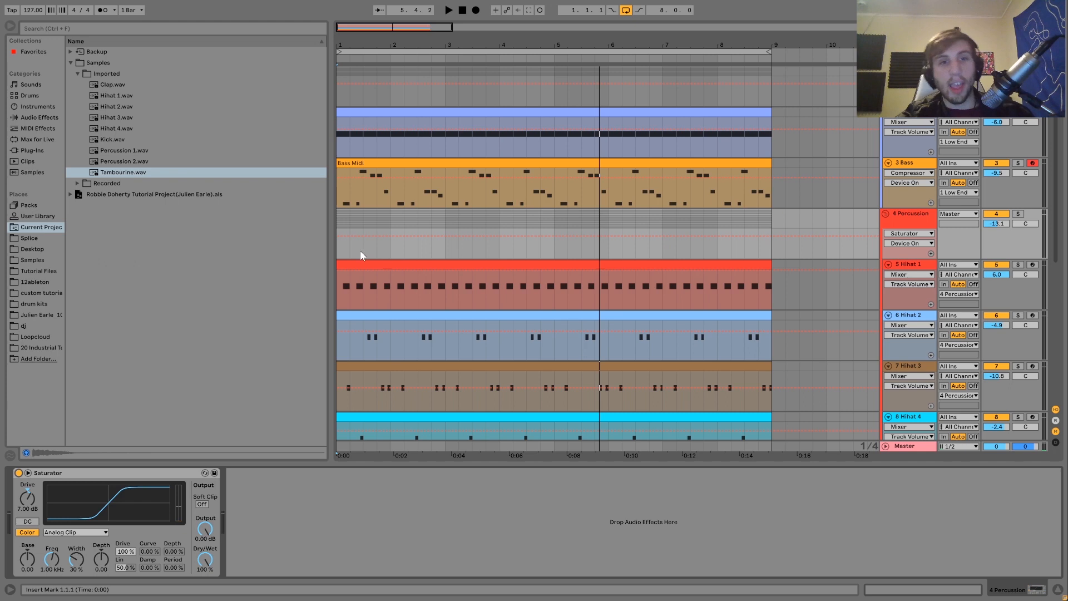
# Return to the start of the loop, review the percussion tracks from Hihat 1 to Percussion 2, and play a short passage.
pyautogui.click(339, 248)
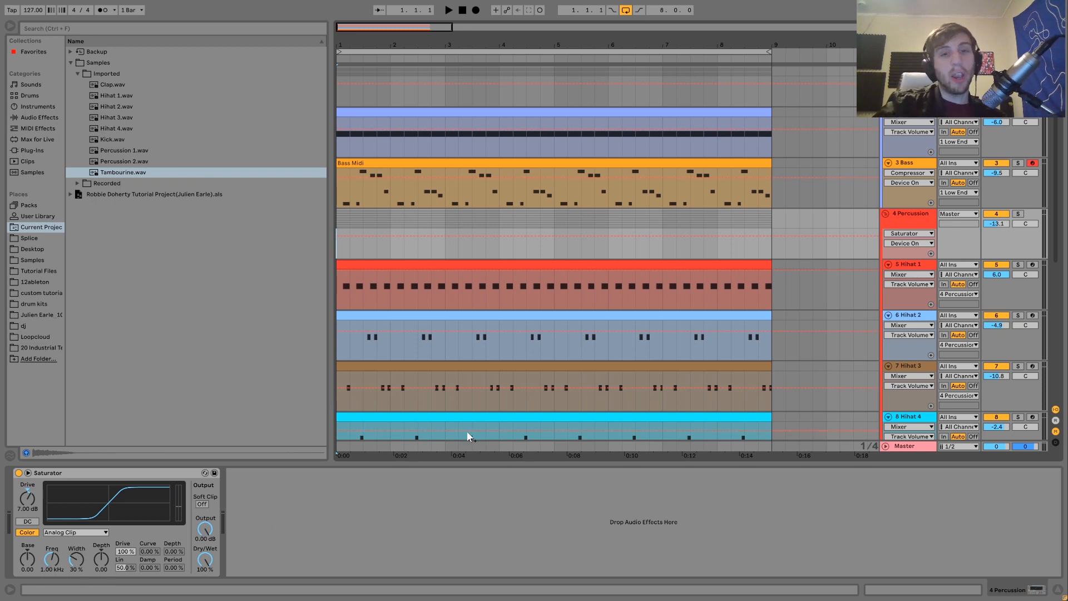
pyautogui.scroll(-3, 642, 352)
pyautogui.scroll(-6, 642, 352)
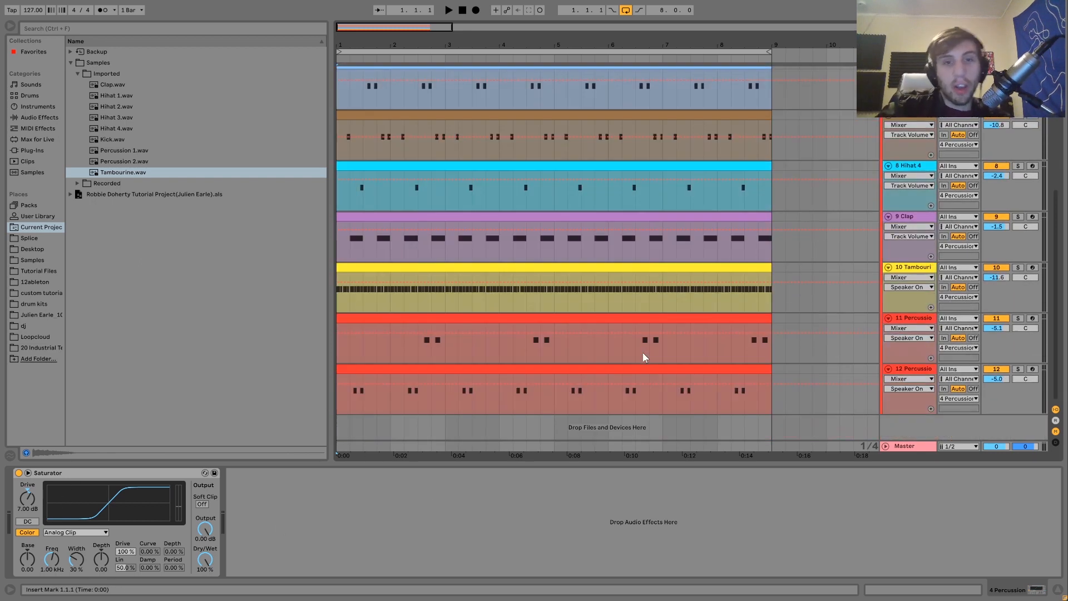
pyautogui.scroll(4, 642, 353)
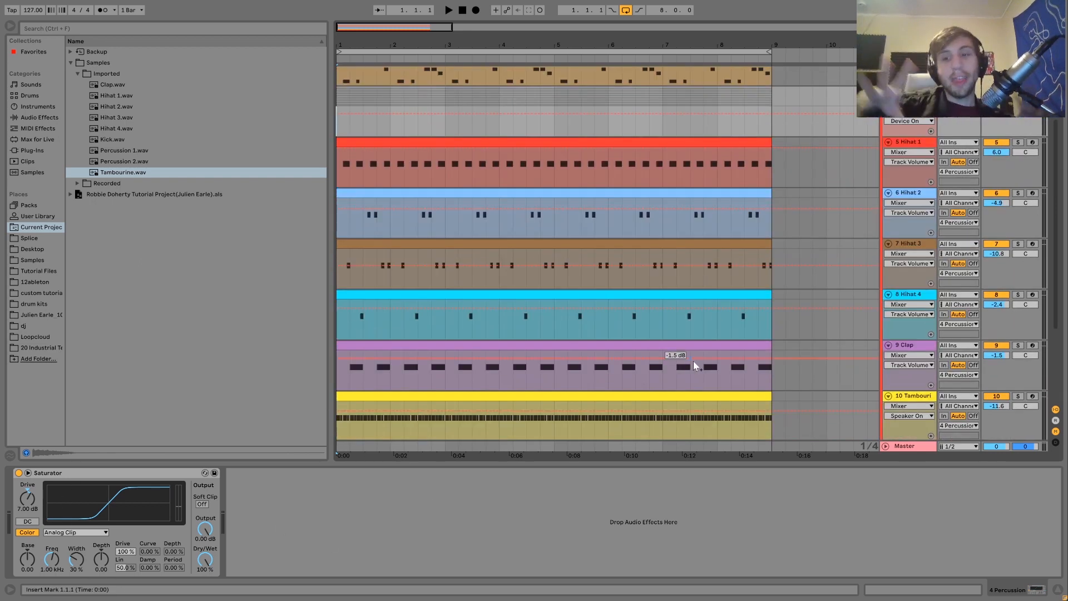
pyautogui.press('space')
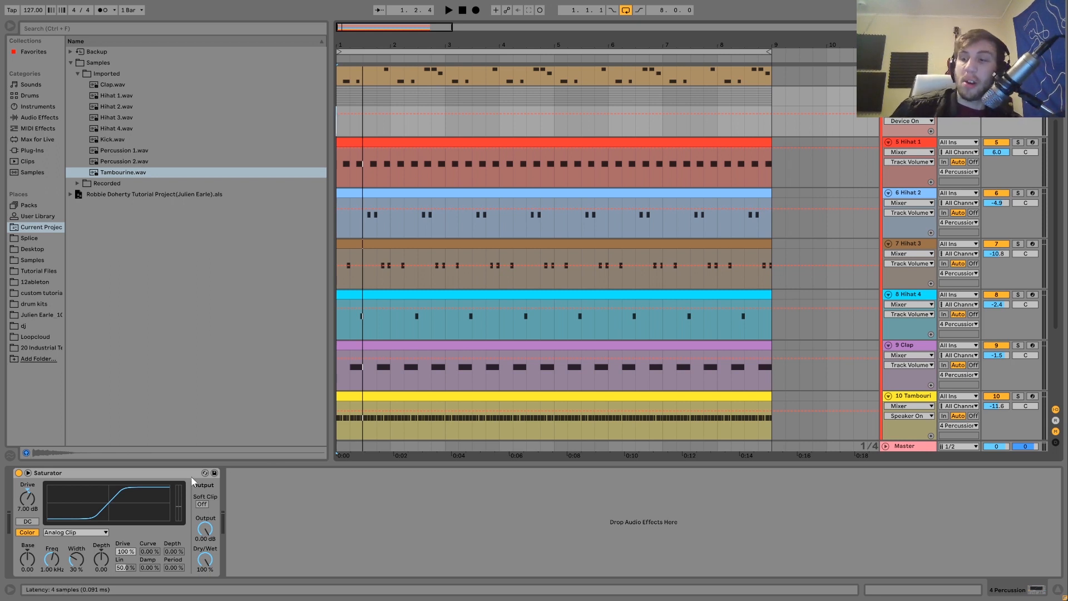
pyautogui.press('space')
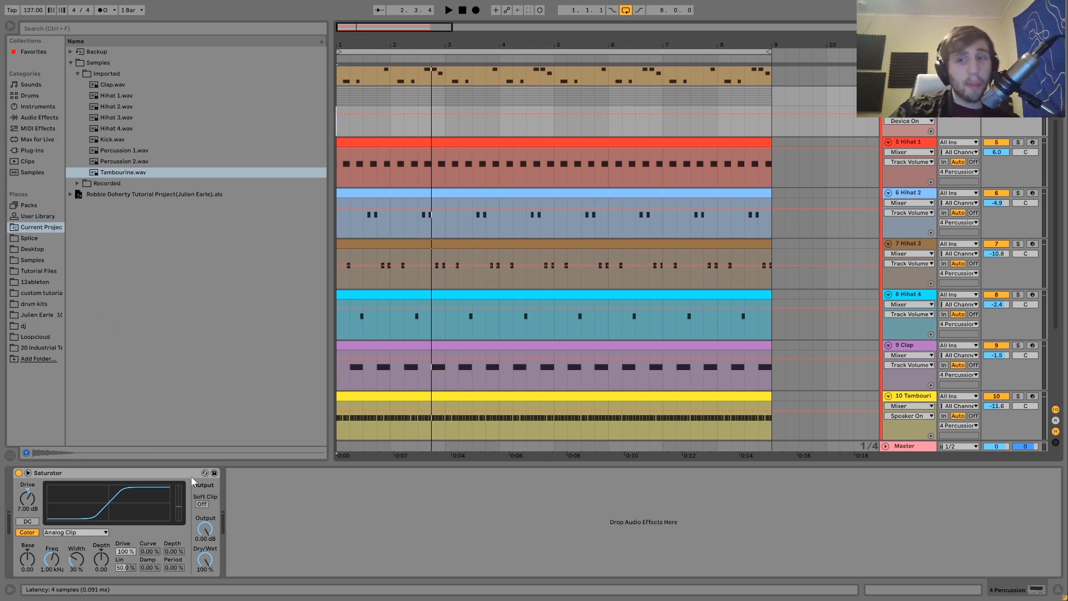
# Show the Simpler of the Hihat 1 track.
pyautogui.scroll(3, 435, 250)
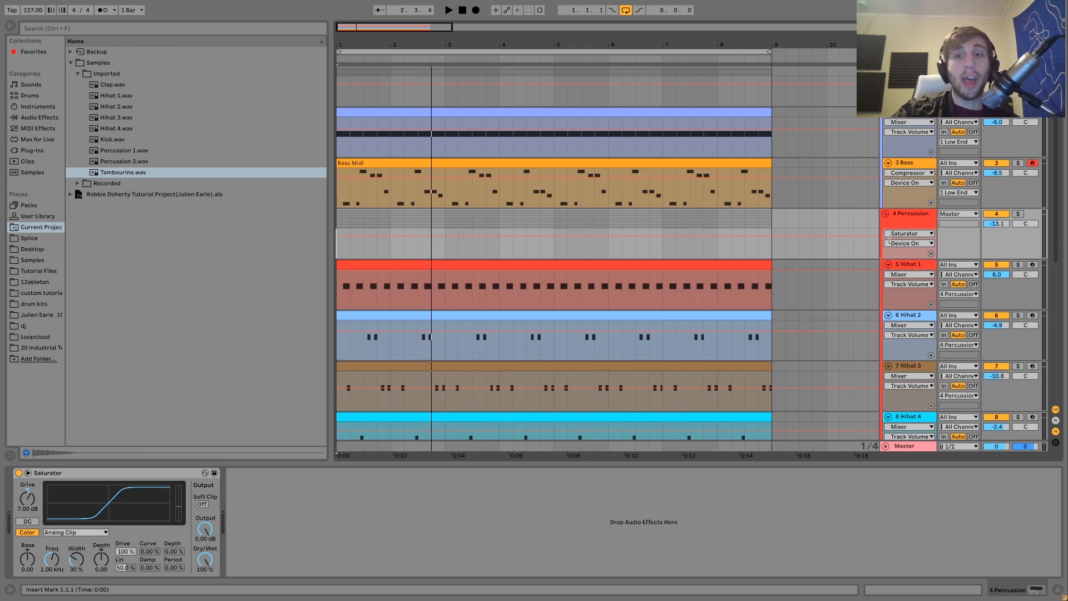
pyautogui.click(908, 266)
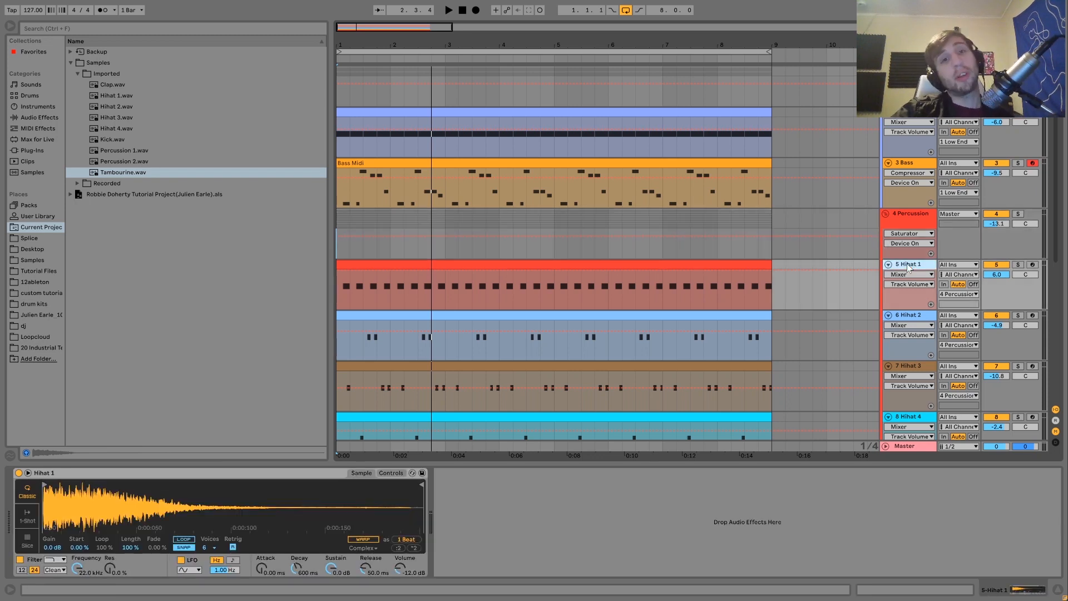